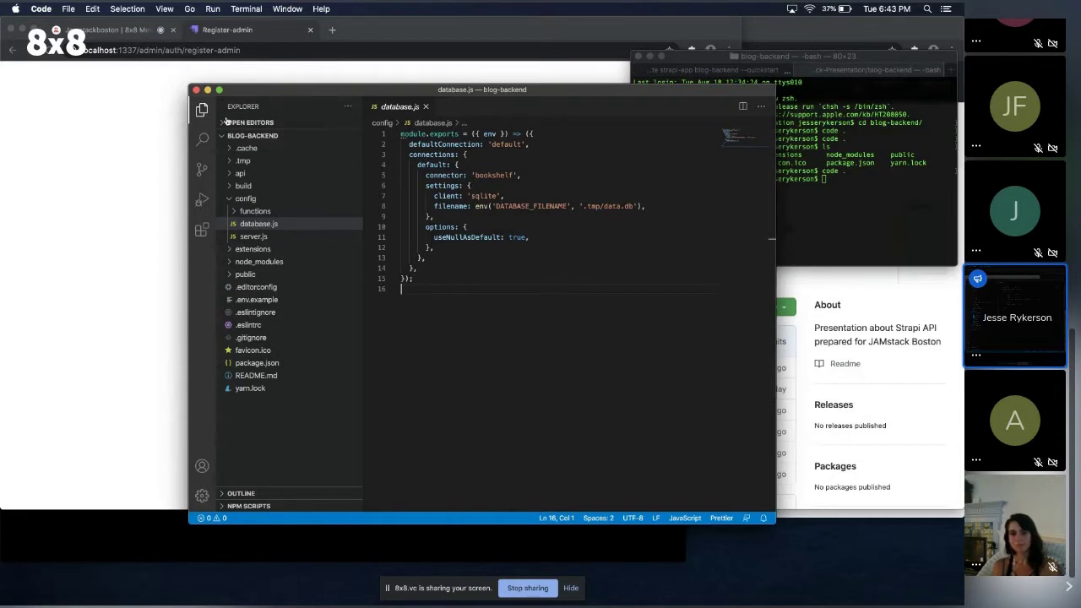
Bring the Strapi admin registration form to the front of the shared screen.
{"action": "left_click", "coordinate": [168, 84]}
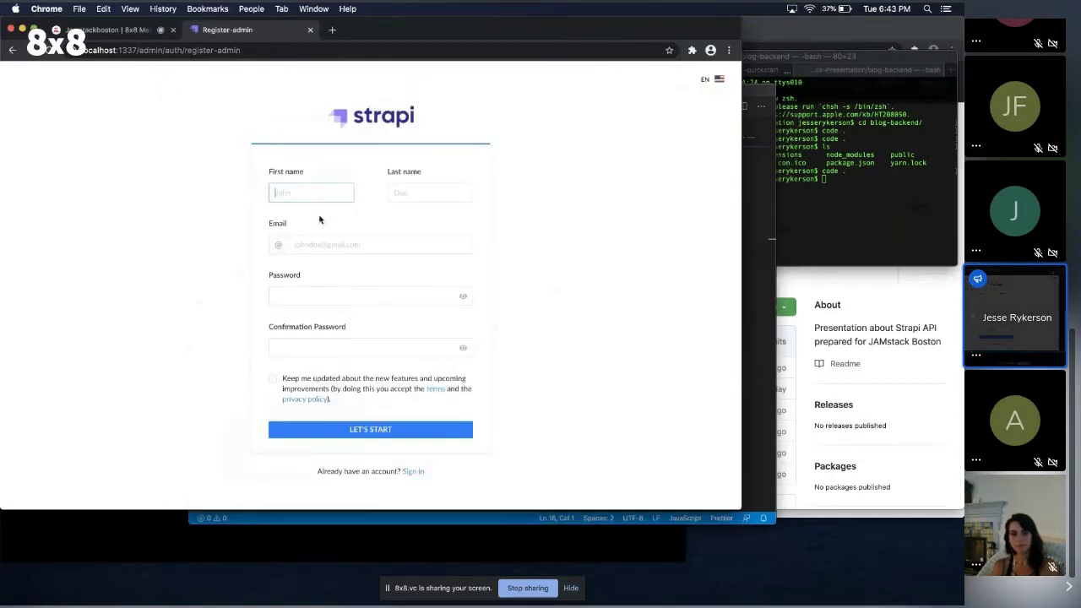
Enter the administrator's first name, last name and e-mail address, correcting typos.
{"action": "type", "text": "Jesseq"}
{"action": "key", "text": "Tab"}
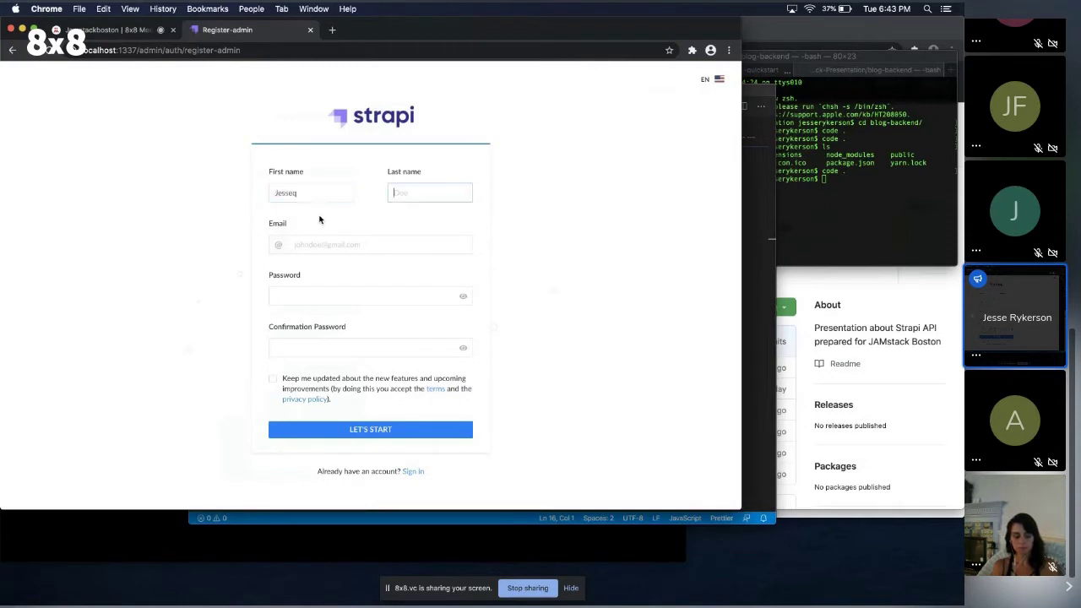
{"action": "left_click", "coordinate": [309, 193]}
{"action": "key", "text": "BackSpace"}
{"action": "left_click", "coordinate": [432, 190]}
{"action": "type", "text": "Ryk"}
{"action": "key", "text": "BackSpace"}
{"action": "type", "text": "kerson"}
{"action": "left_click", "coordinate": [353, 245]}
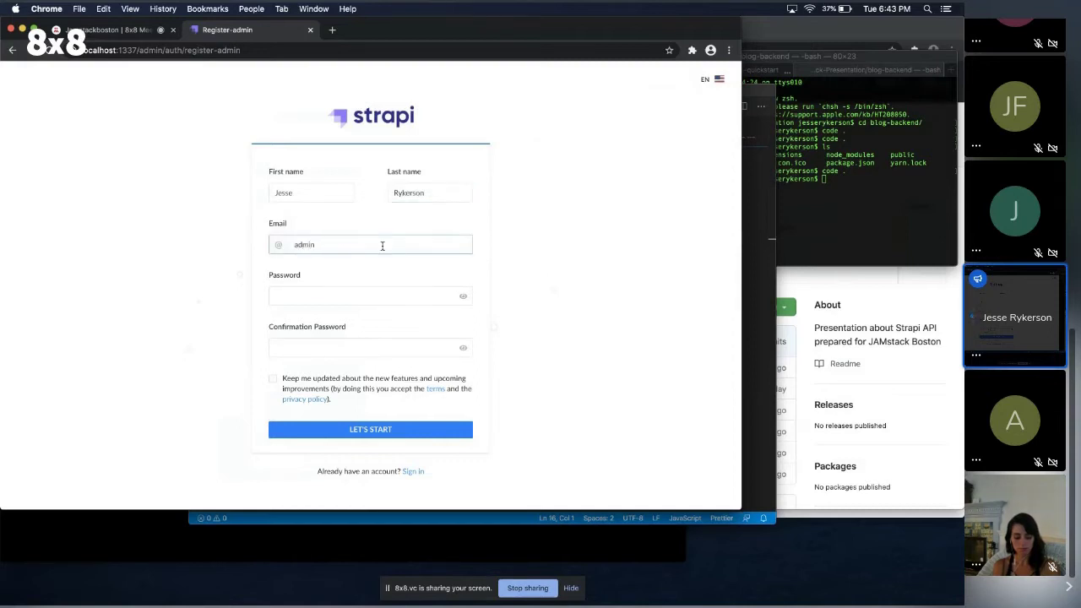
Enter and confirm the account password, then submit the registration.
{"action": "key", "text": "Tab"}
{"action": "type", "text": "ad"}
{"action": "key", "text": "BackSpace"}
{"action": "key", "text": "BackSpace"}
{"action": "type", "text": "Admin12"}
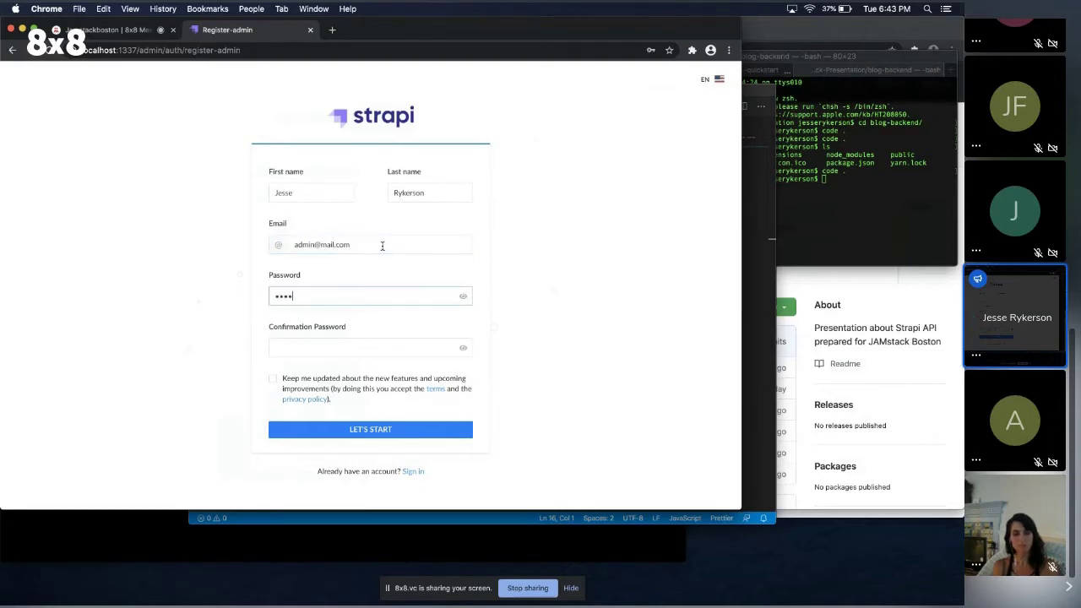
{"action": "type", "text": "34"}
{"action": "key", "text": "Tab"}
{"action": "type", "text": "Admin123"}
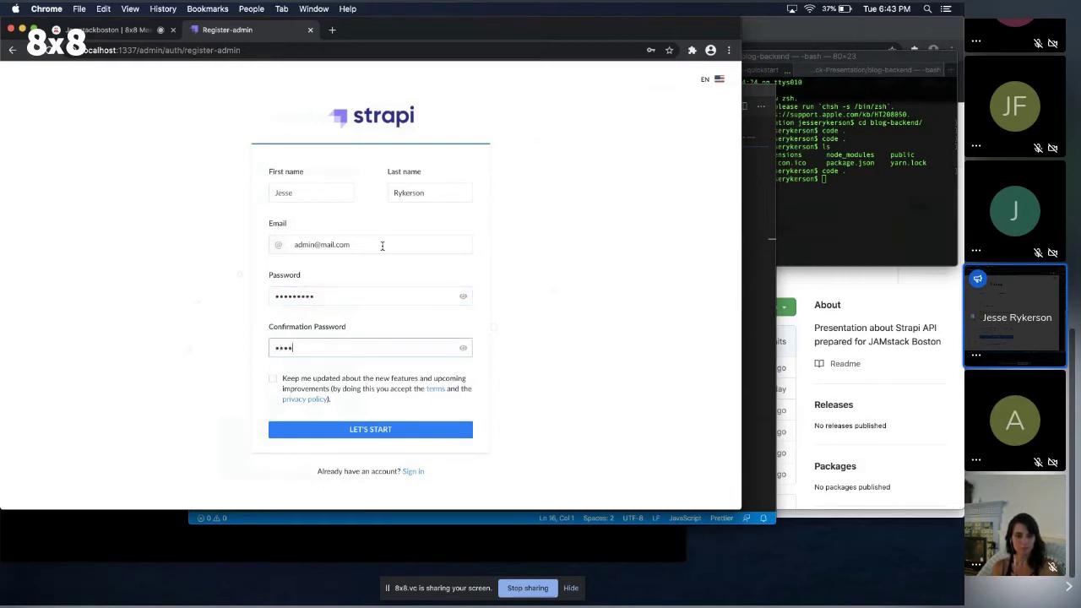
{"action": "type", "text": "4"}
{"action": "left_click", "coordinate": [327, 434]}
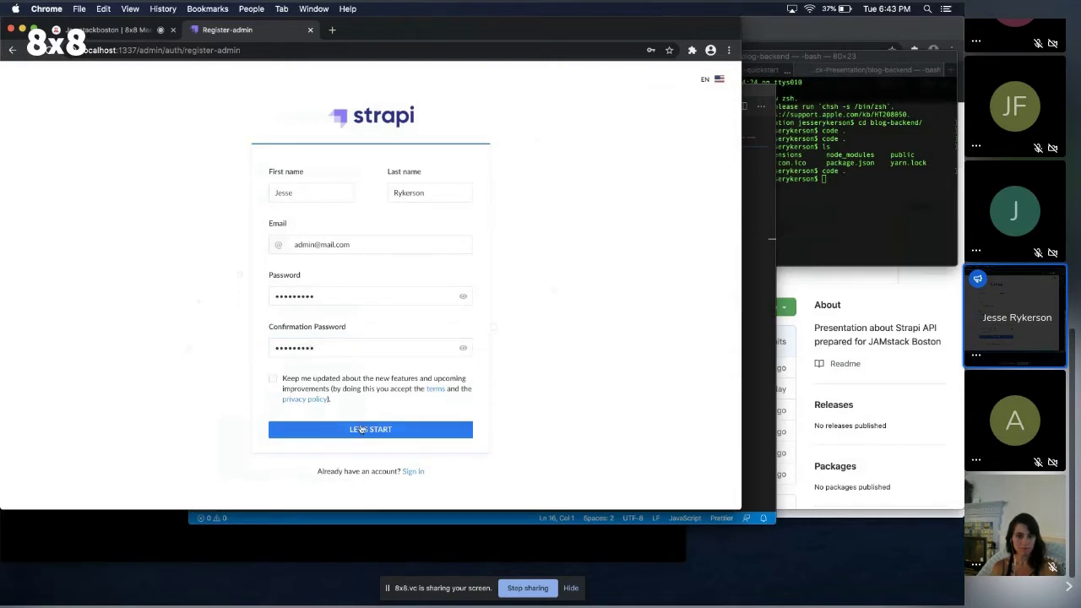
{"action": "left_click", "coordinate": [673, 70]}
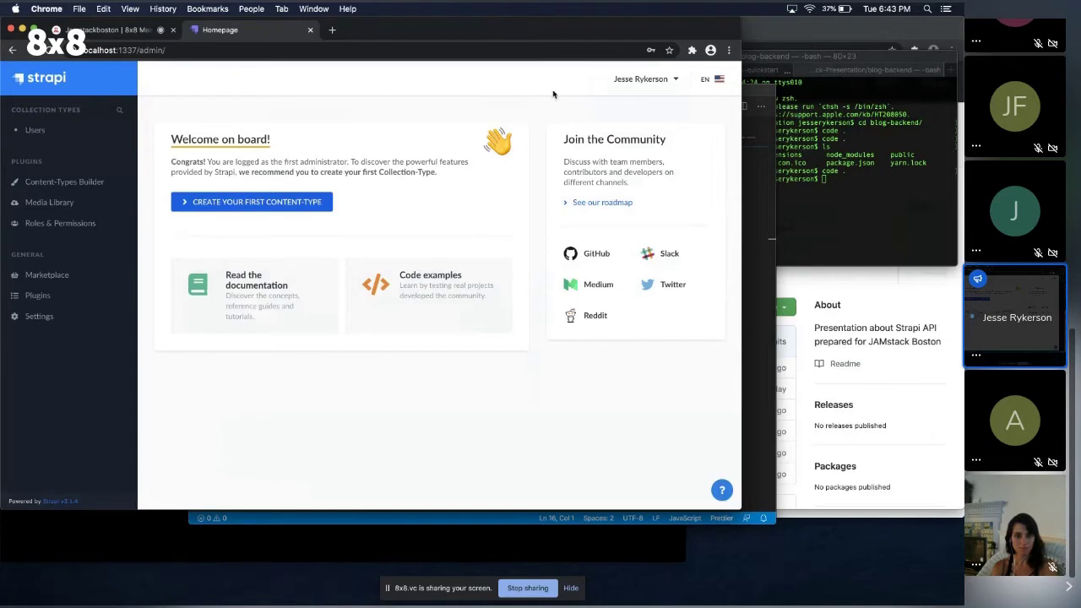
{"action": "left_click", "coordinate": [669, 81]}
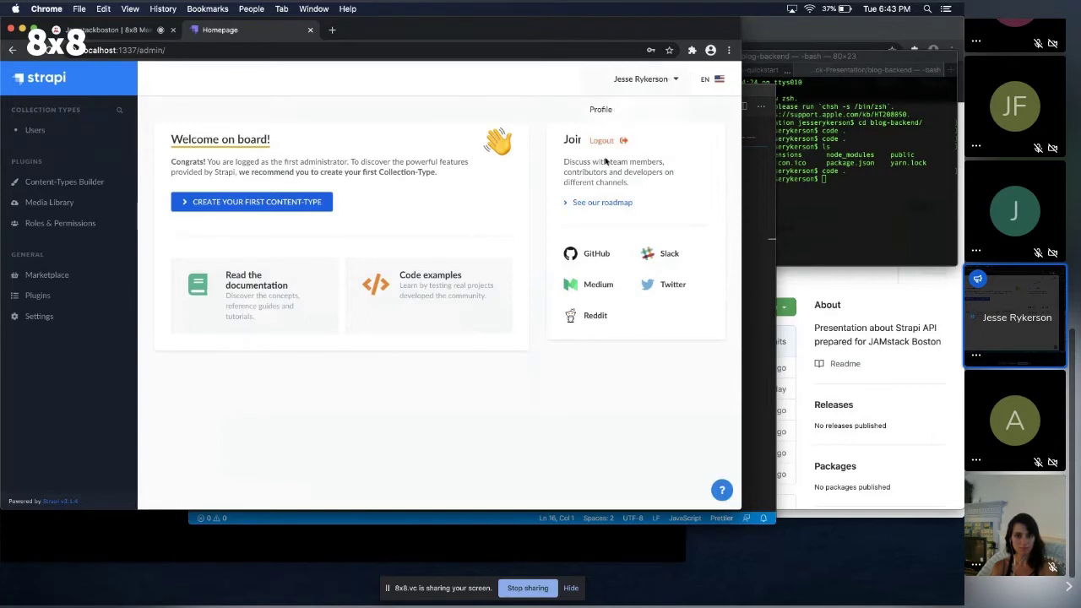
{"action": "left_click", "coordinate": [714, 83]}
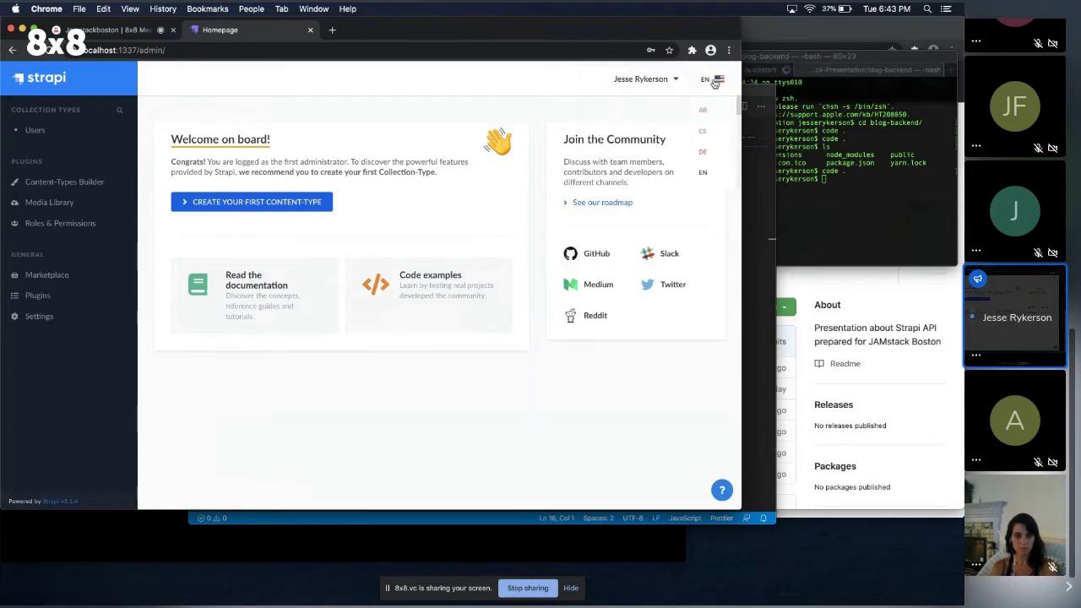
{"action": "scroll", "coordinate": [706, 133], "scroll_direction": "down", "scroll_amount": 2}
{"action": "scroll", "coordinate": [706, 133], "scroll_direction": "down", "scroll_amount": 5}
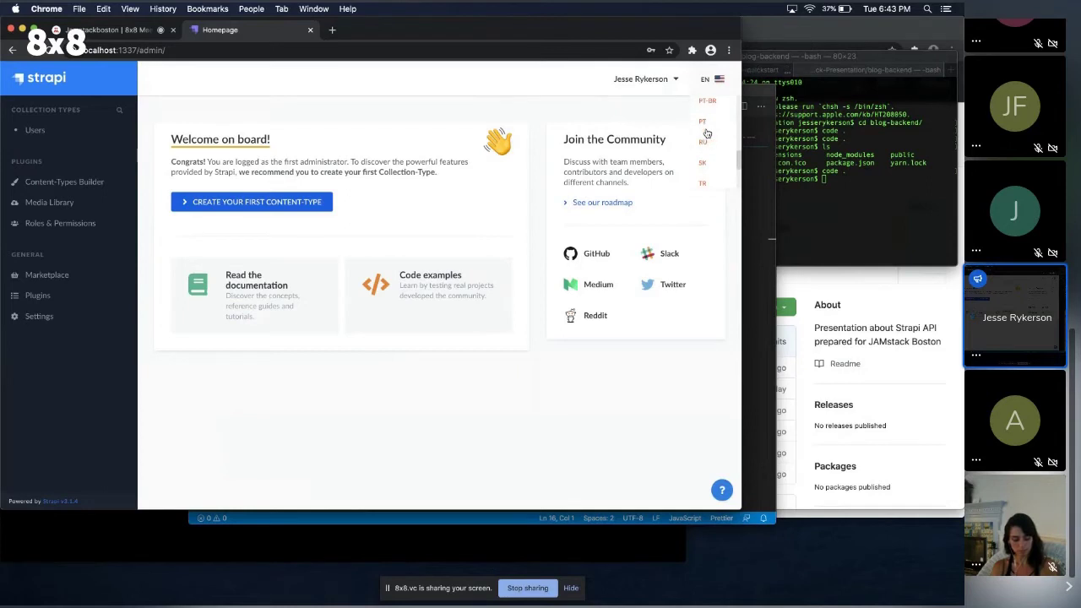
{"action": "scroll", "coordinate": [706, 133], "scroll_direction": "up", "scroll_amount": 1}
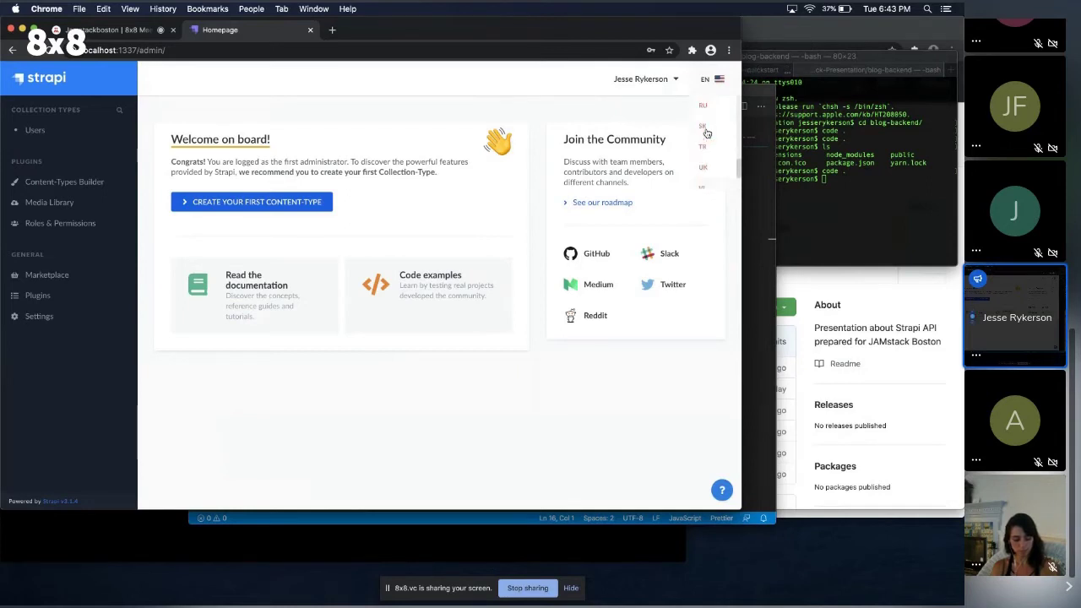
{"action": "scroll", "coordinate": [706, 133], "scroll_direction": "up", "scroll_amount": 6}
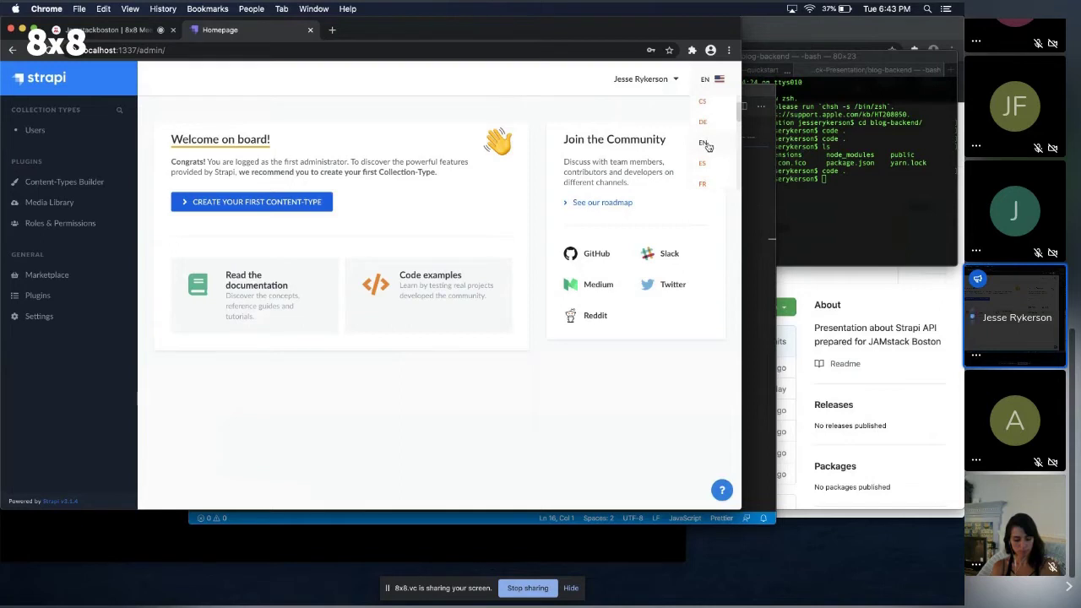
{"action": "left_click", "coordinate": [476, 93]}
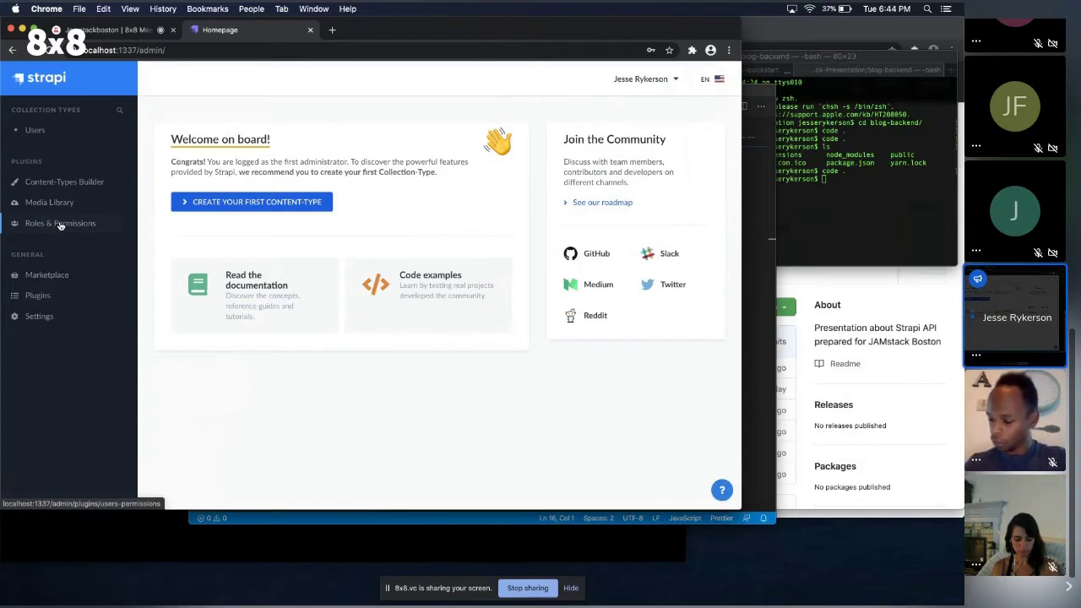
Browse Roles & Permissions and the Marketplace, then go to the Content-Types Builder.
{"action": "left_click", "coordinate": [60, 224]}
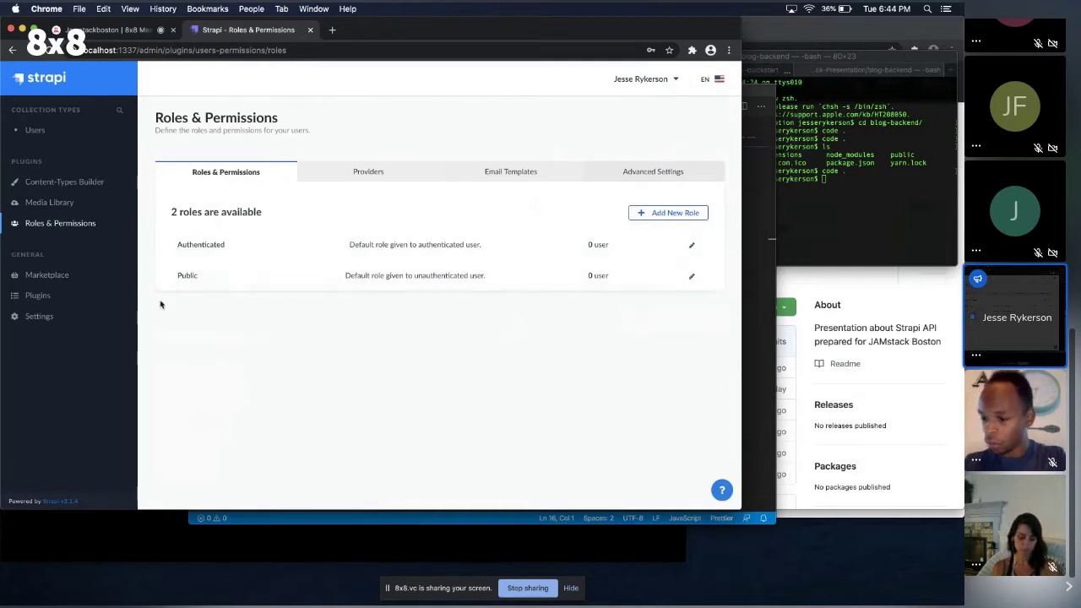
{"action": "left_click", "coordinate": [65, 276]}
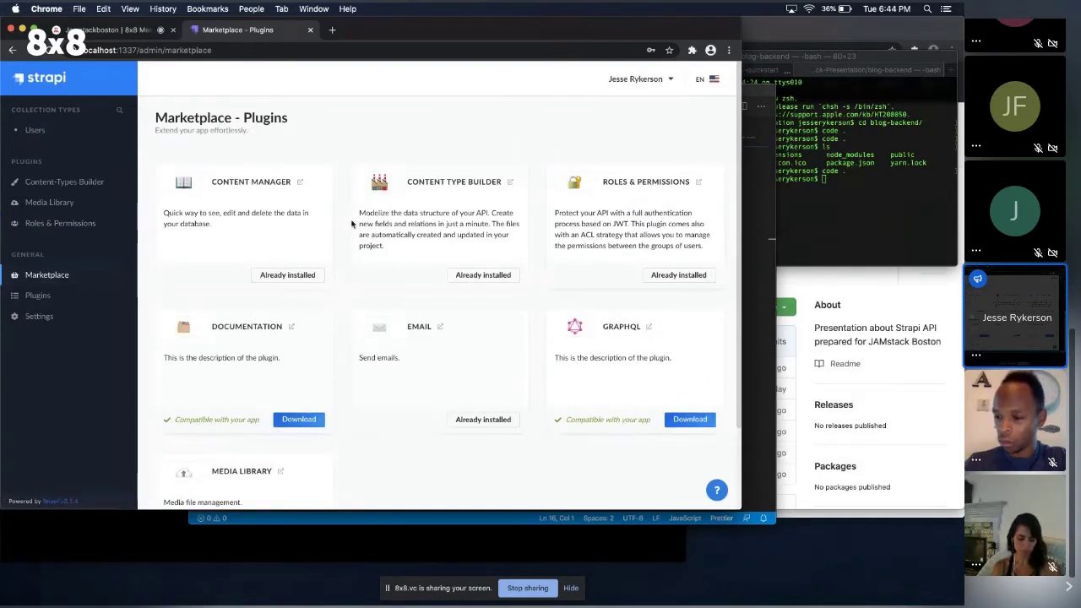
{"action": "scroll", "coordinate": [346, 245], "scroll_direction": "down", "scroll_amount": 1}
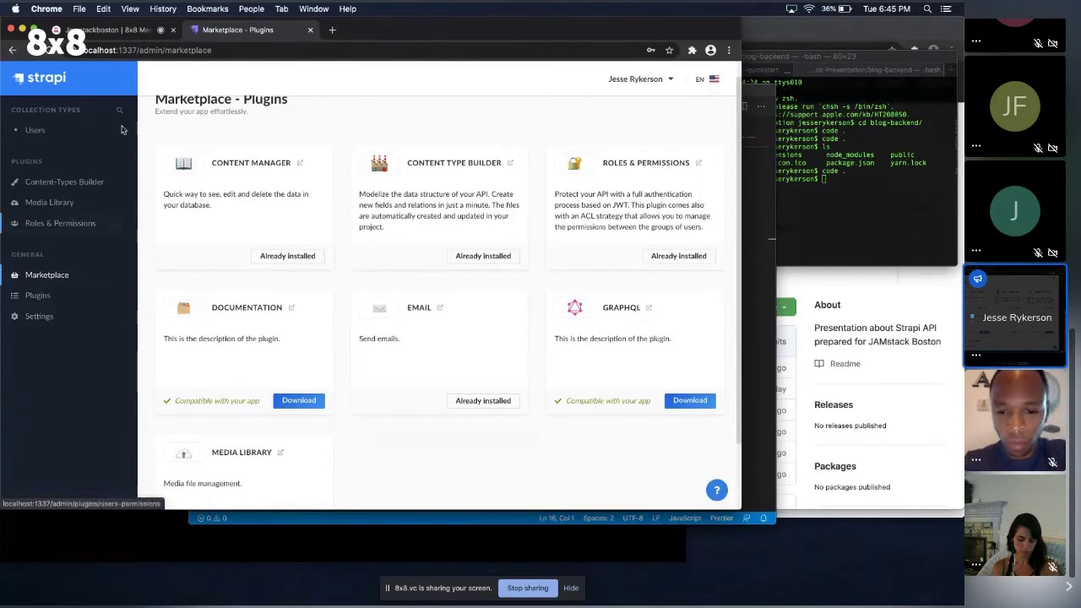
{"action": "left_click", "coordinate": [65, 185]}
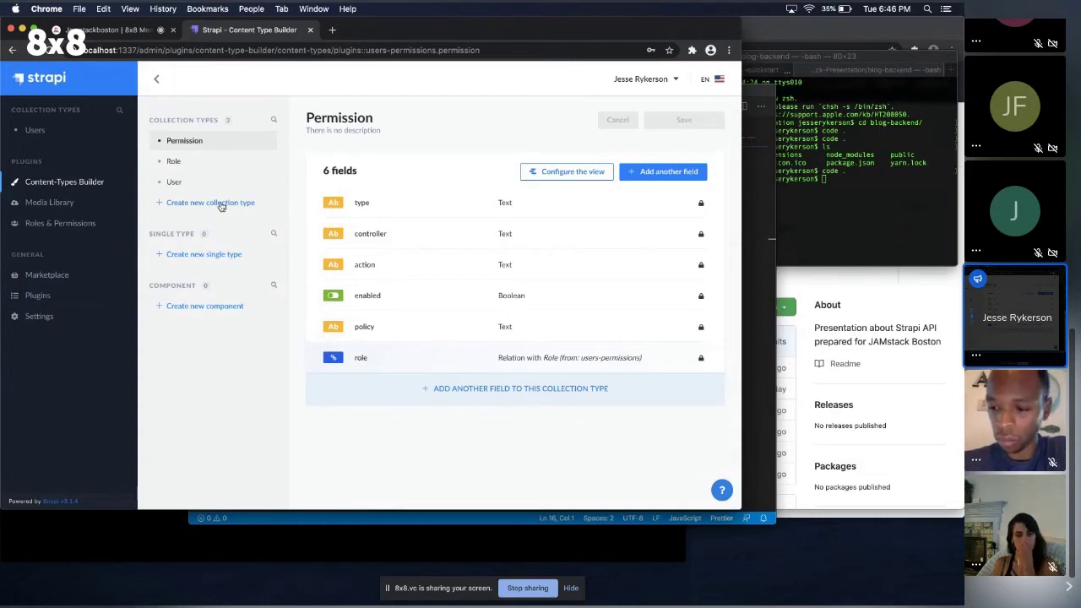
Create an 'article' collection type and pick Text as its first field type.
{"action": "left_click", "coordinate": [221, 204]}
{"action": "left_click", "coordinate": [245, 247]}
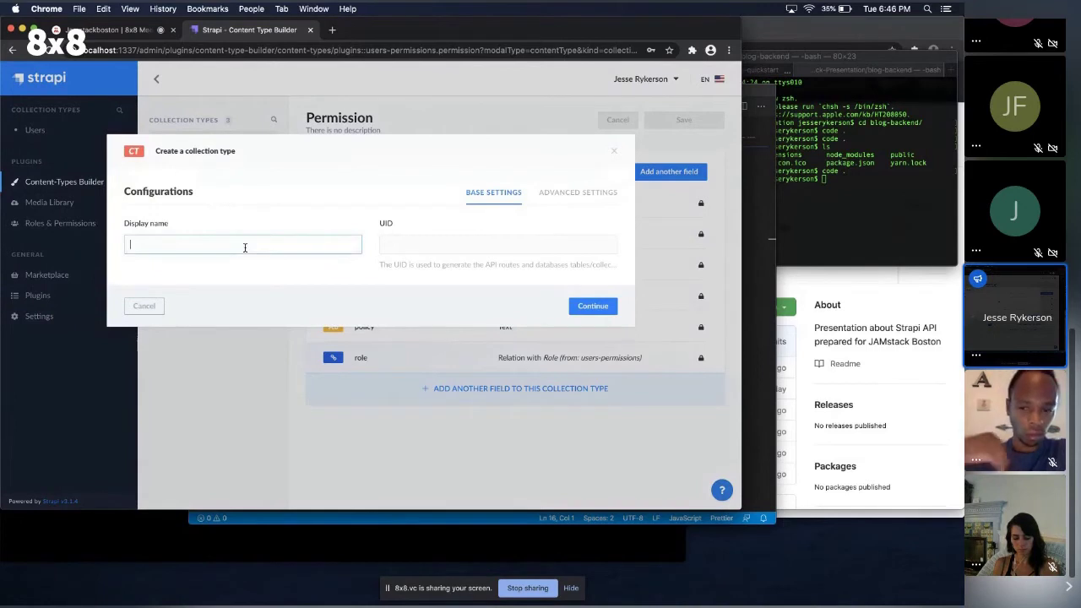
{"action": "type", "text": "article"}
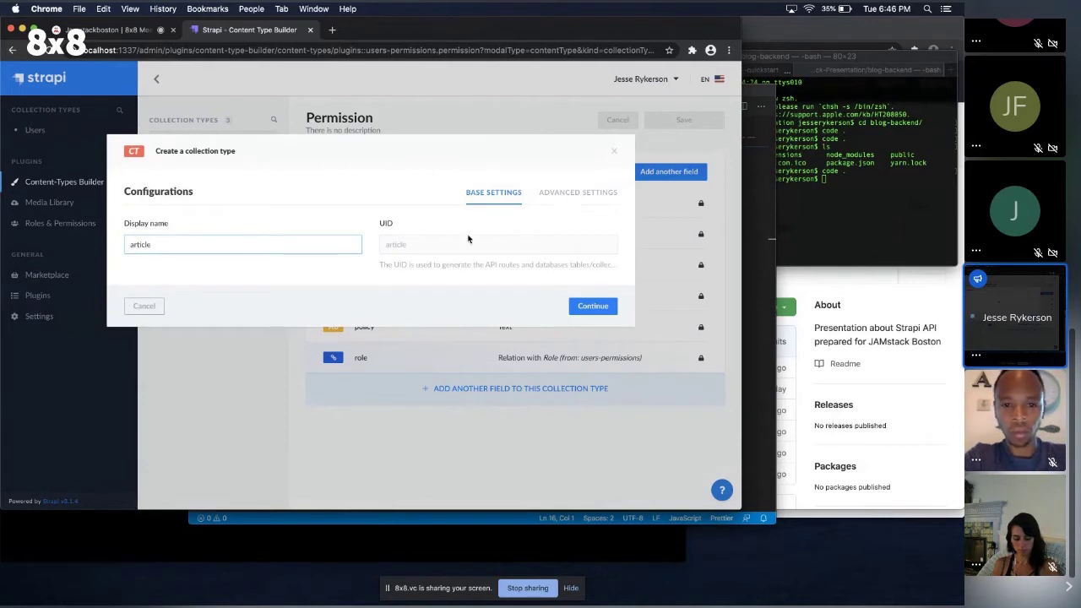
{"action": "left_click", "coordinate": [587, 195]}
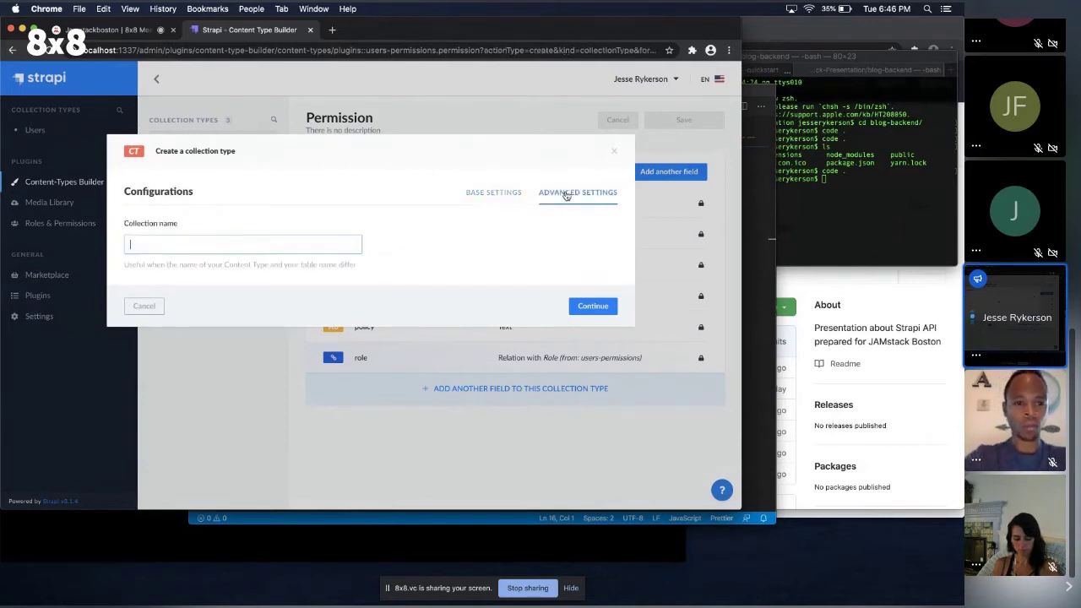
{"action": "left_click", "coordinate": [510, 195]}
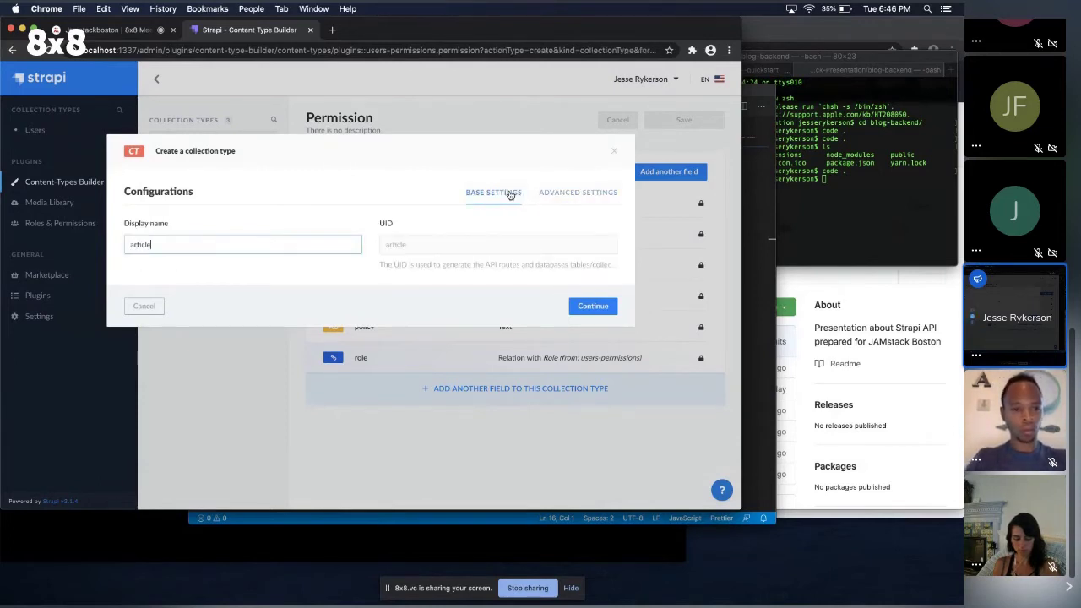
{"action": "left_click", "coordinate": [591, 306]}
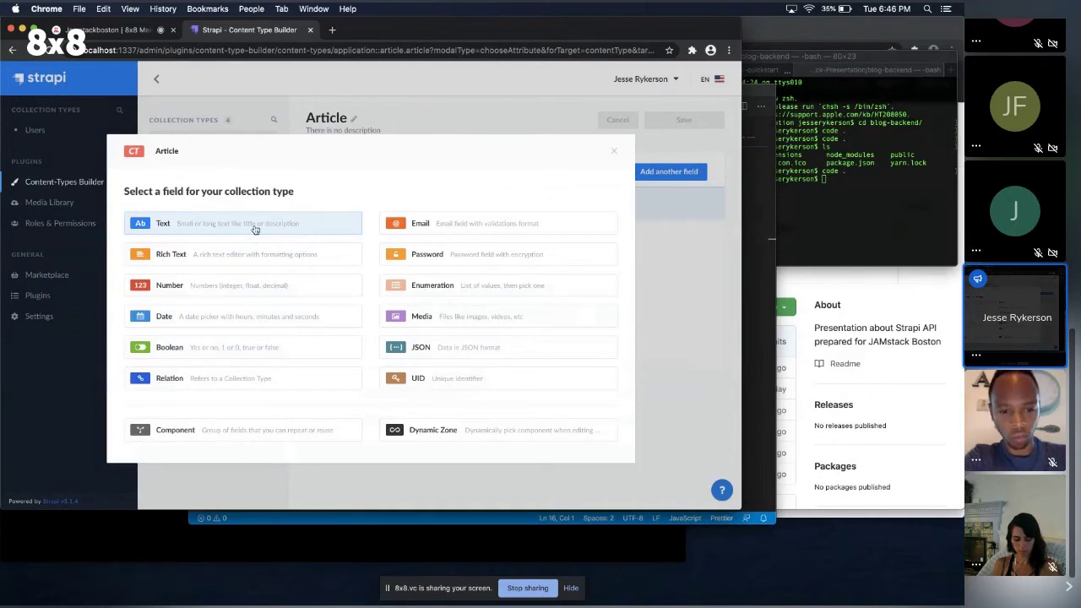
{"action": "left_click", "coordinate": [206, 226]}
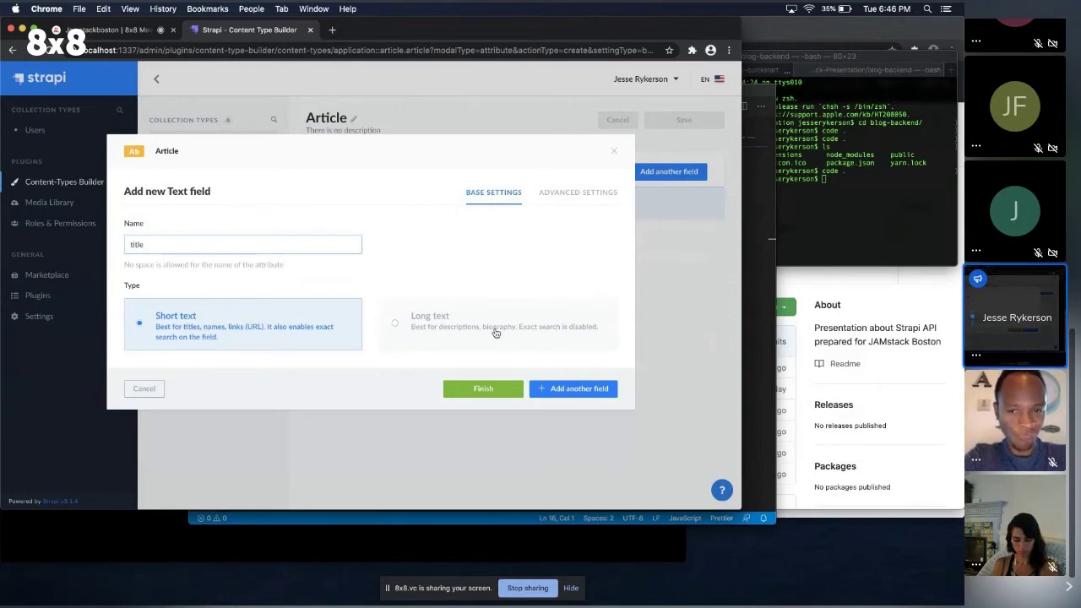
Mark the title text field as required, add it, and choose Rich Text next.
{"action": "left_click", "coordinate": [607, 195]}
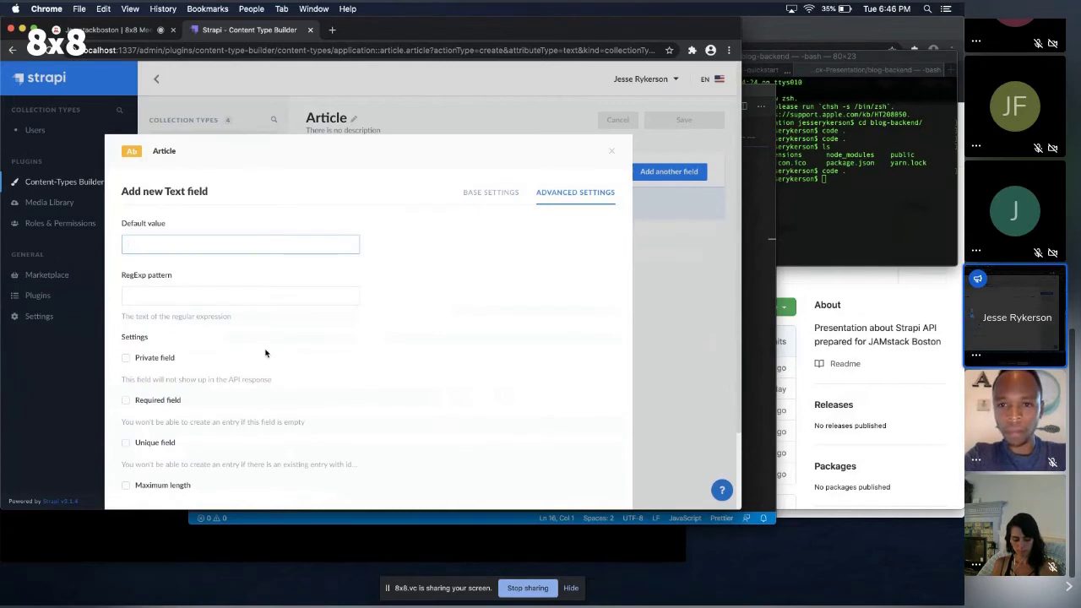
{"action": "scroll", "coordinate": [263, 359], "scroll_direction": "down", "scroll_amount": 2}
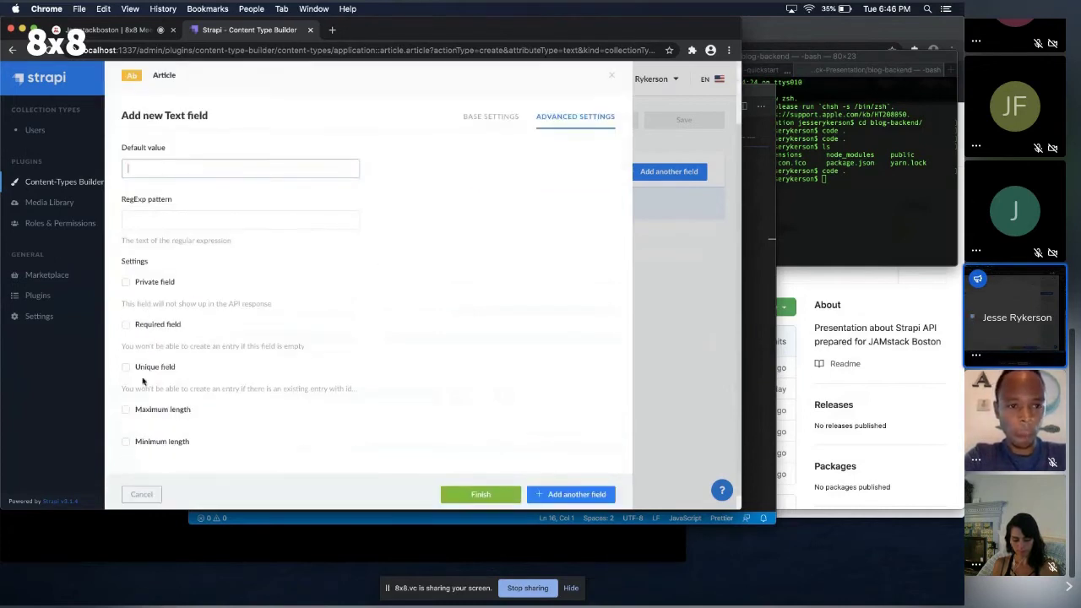
{"action": "left_click", "coordinate": [162, 328]}
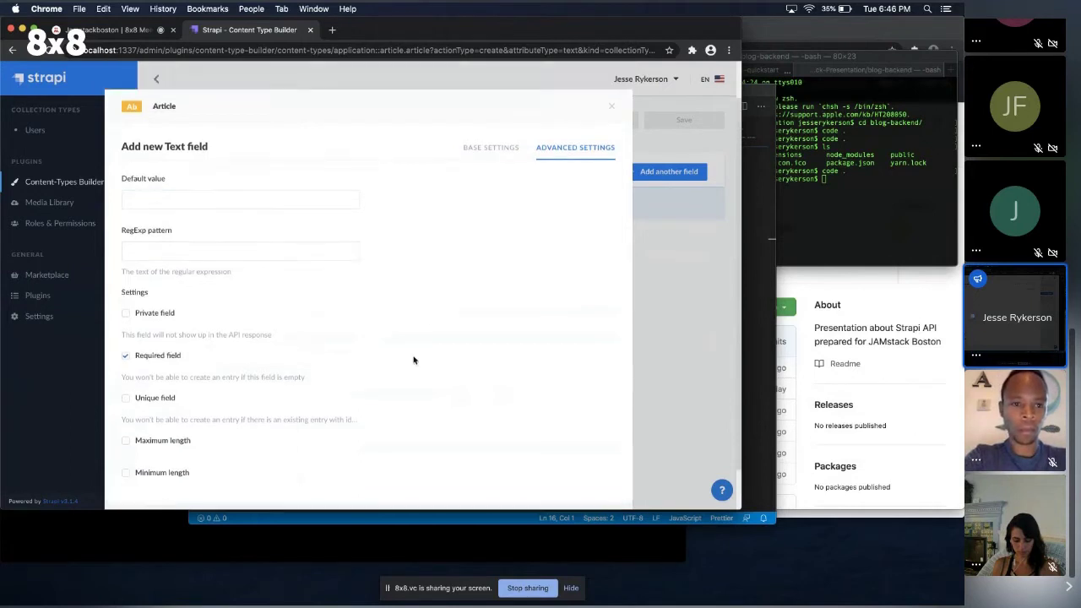
{"action": "scroll", "coordinate": [460, 389], "scroll_direction": "down", "scroll_amount": 1}
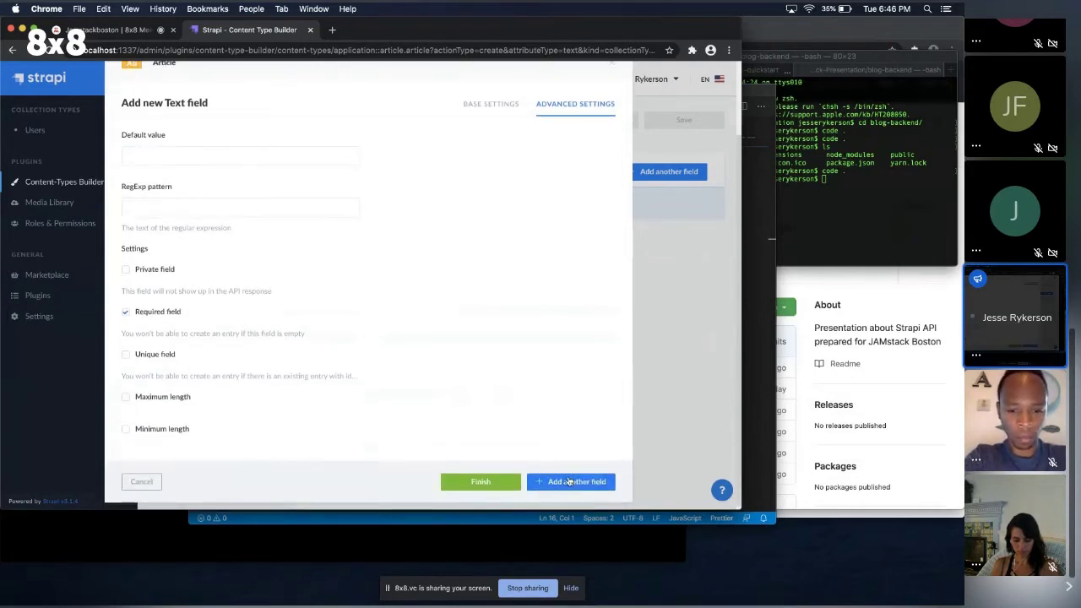
{"action": "left_click", "coordinate": [570, 481]}
{"action": "left_click", "coordinate": [250, 252]}
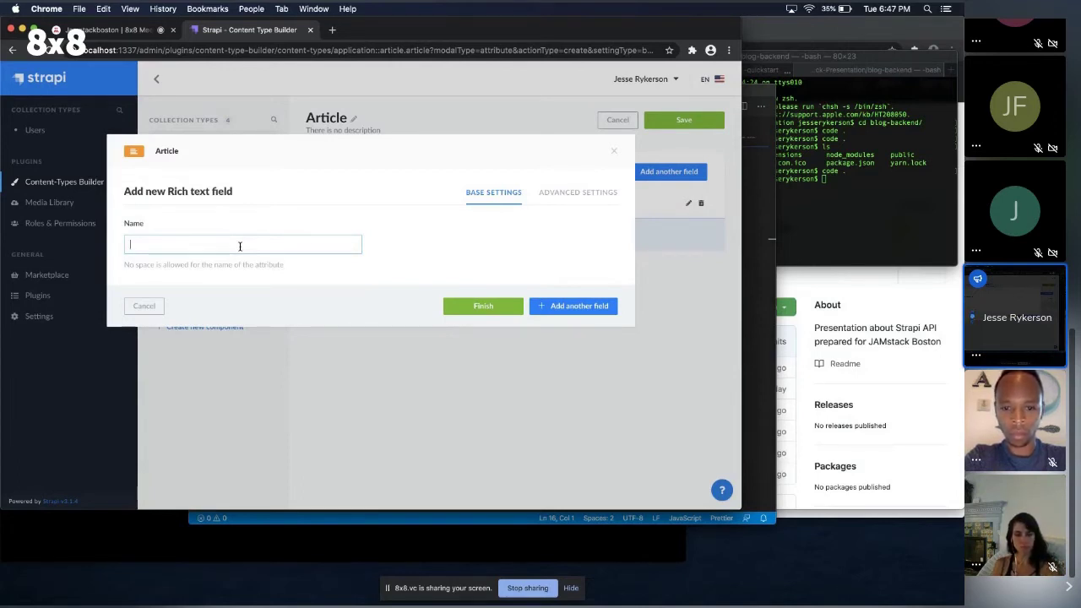
Name the rich text field content and make it required.
{"action": "type", "text": "content"}
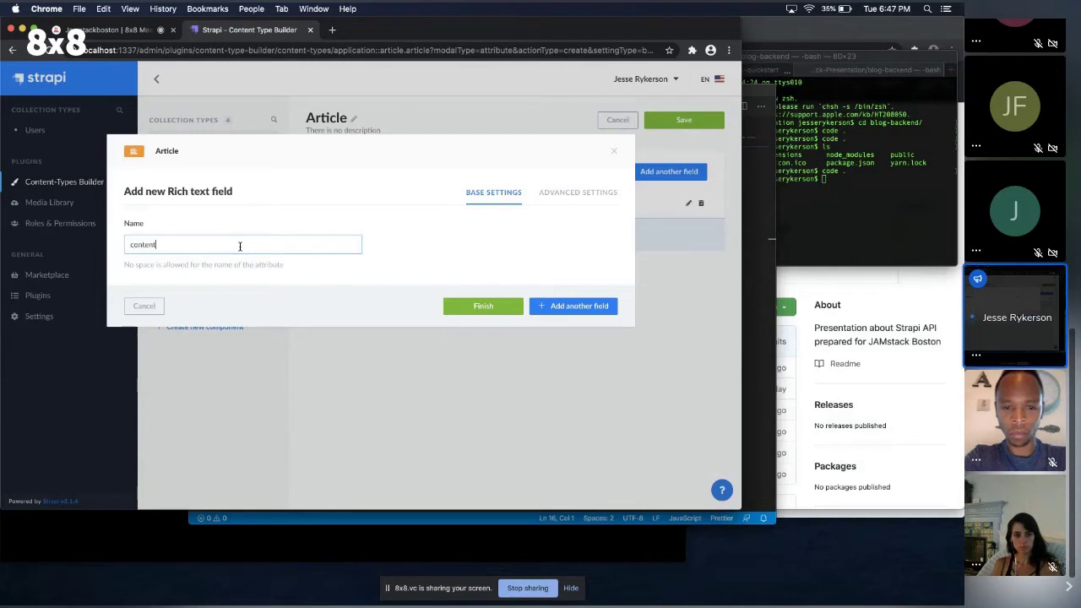
{"action": "left_click", "coordinate": [577, 191]}
{"action": "left_click", "coordinate": [191, 339]}
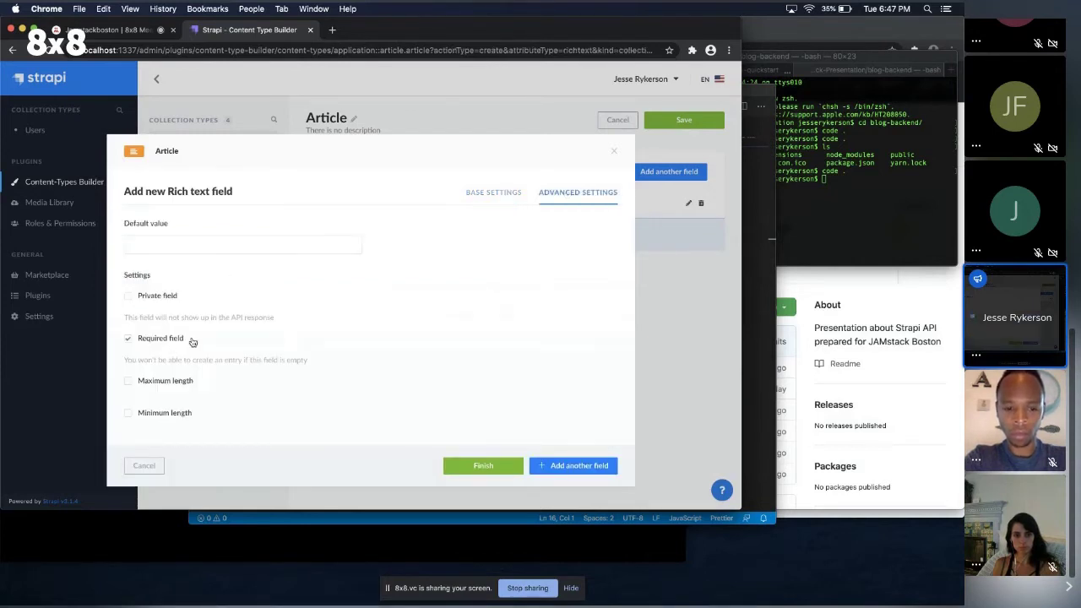
{"action": "left_click", "coordinate": [579, 466]}
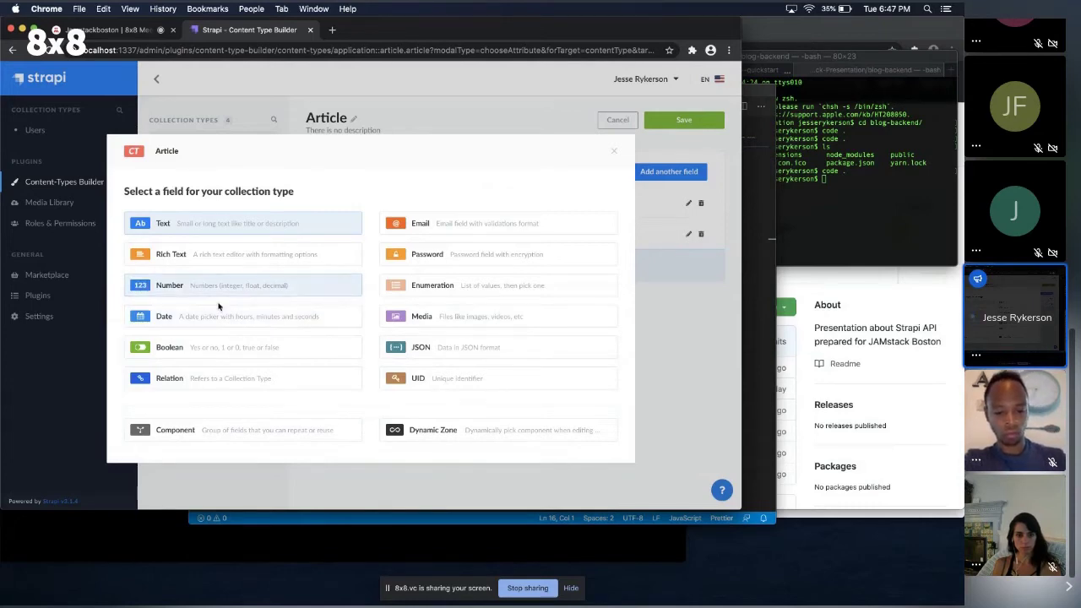
Add a required UID field 'slug' attached to the title field.
{"action": "left_click", "coordinate": [460, 386]}
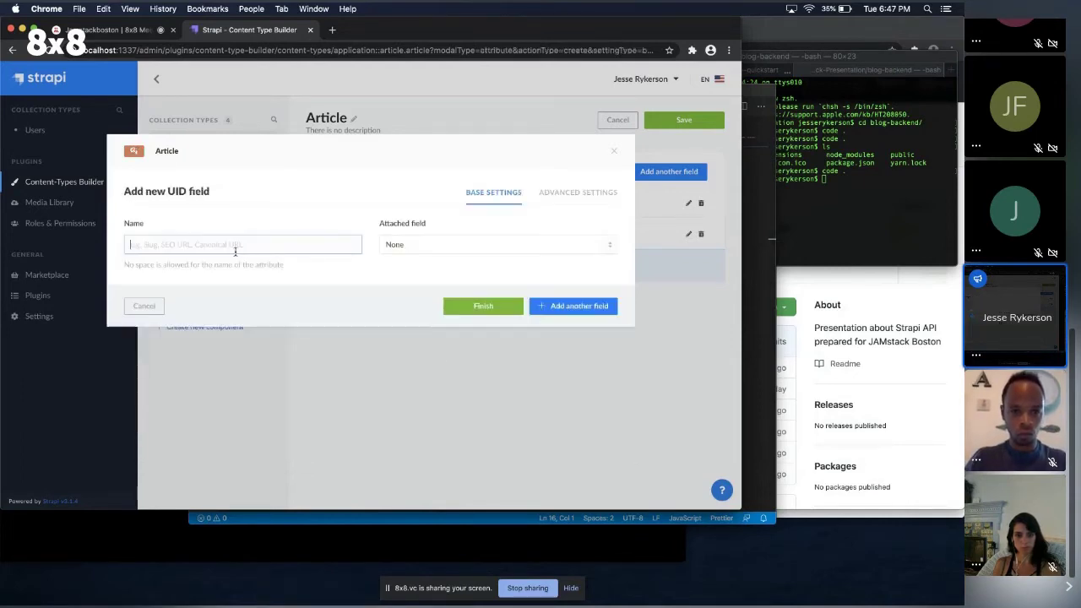
{"action": "type", "text": "slug"}
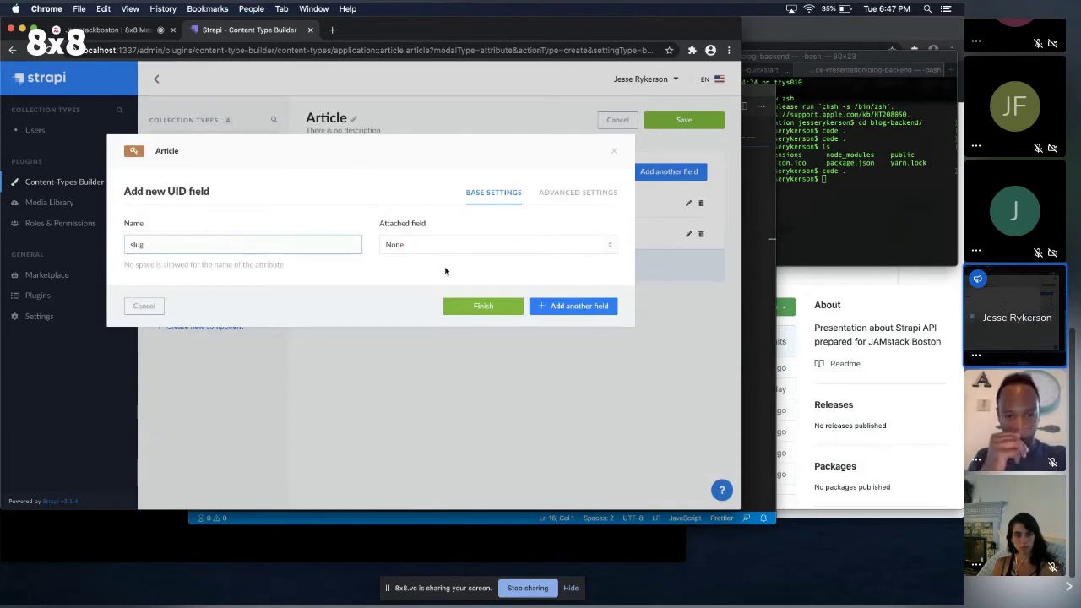
{"action": "left_click", "coordinate": [453, 244]}
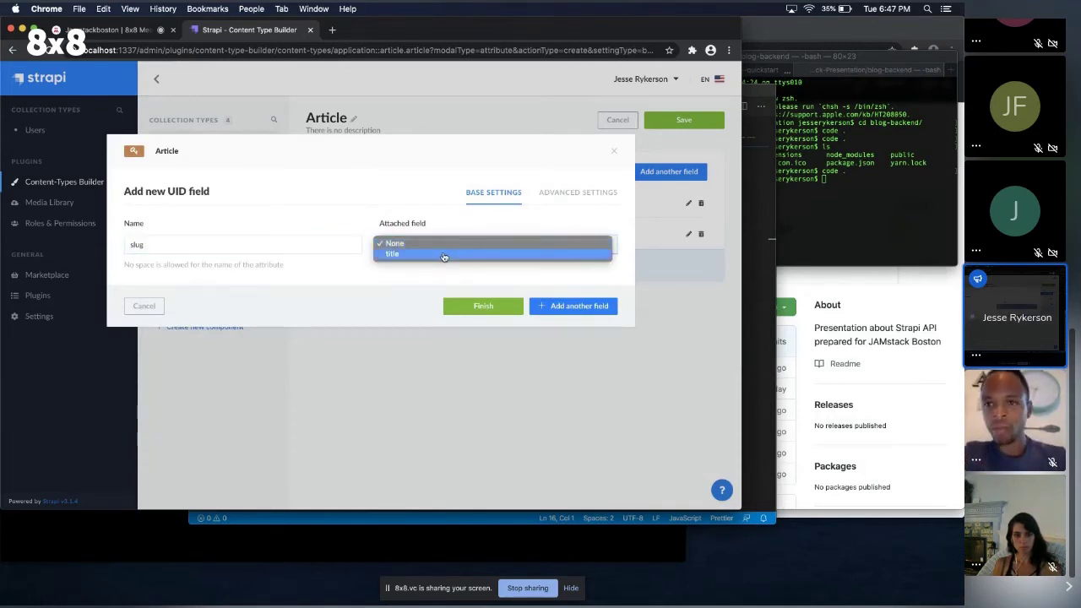
{"action": "left_click", "coordinate": [444, 255]}
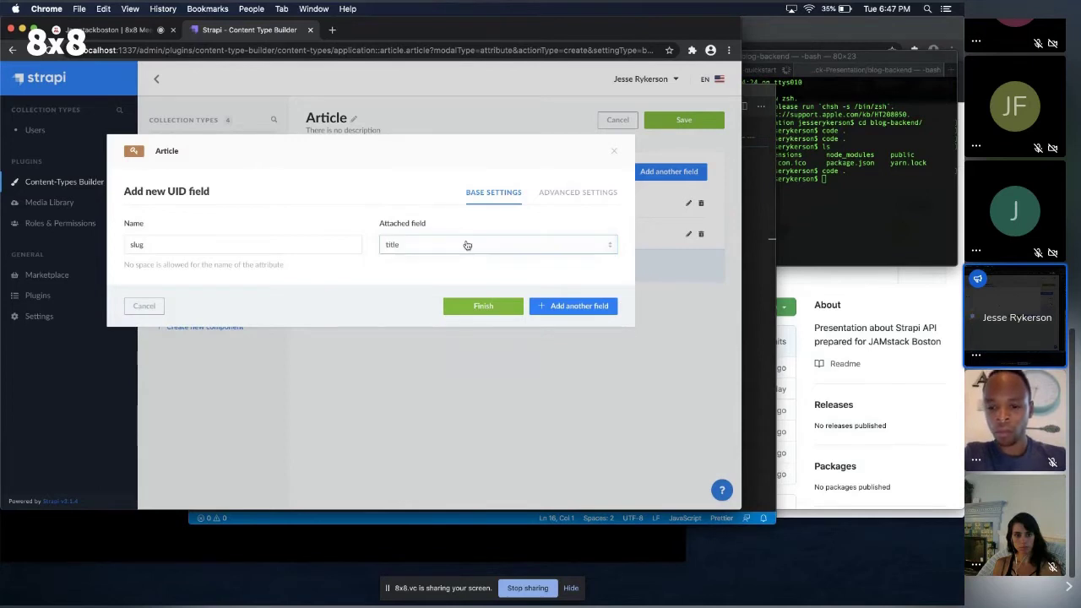
{"action": "left_click", "coordinate": [574, 197]}
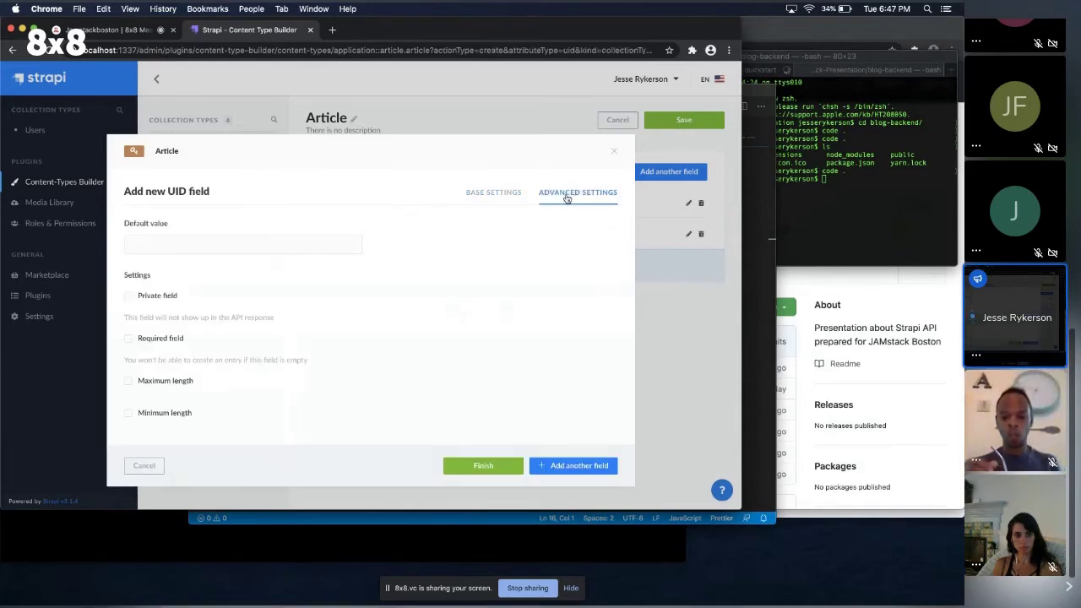
{"action": "left_click", "coordinate": [149, 342]}
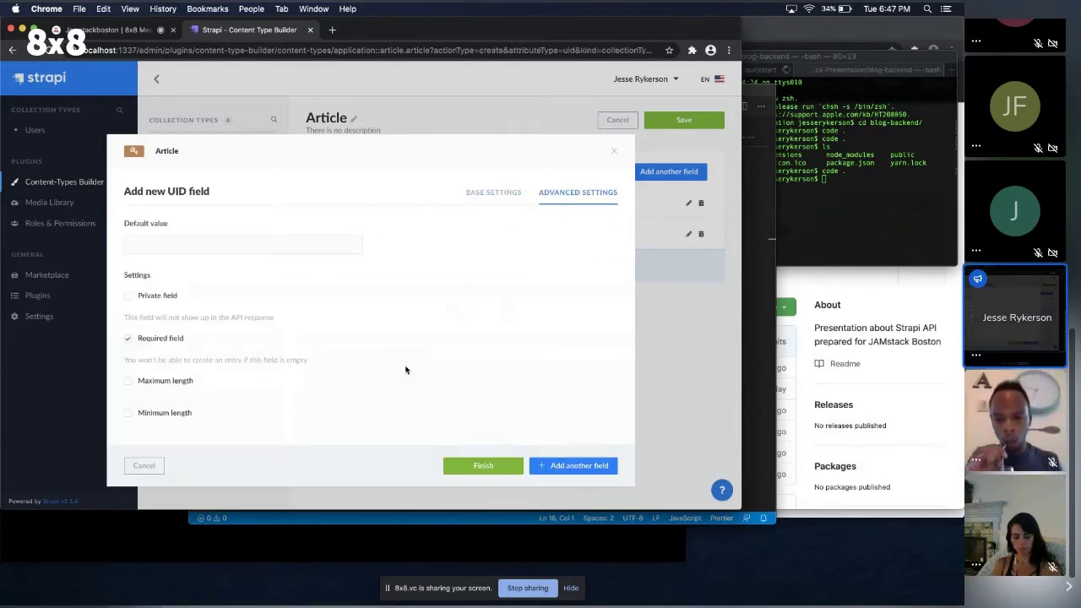
{"action": "left_click", "coordinate": [574, 468]}
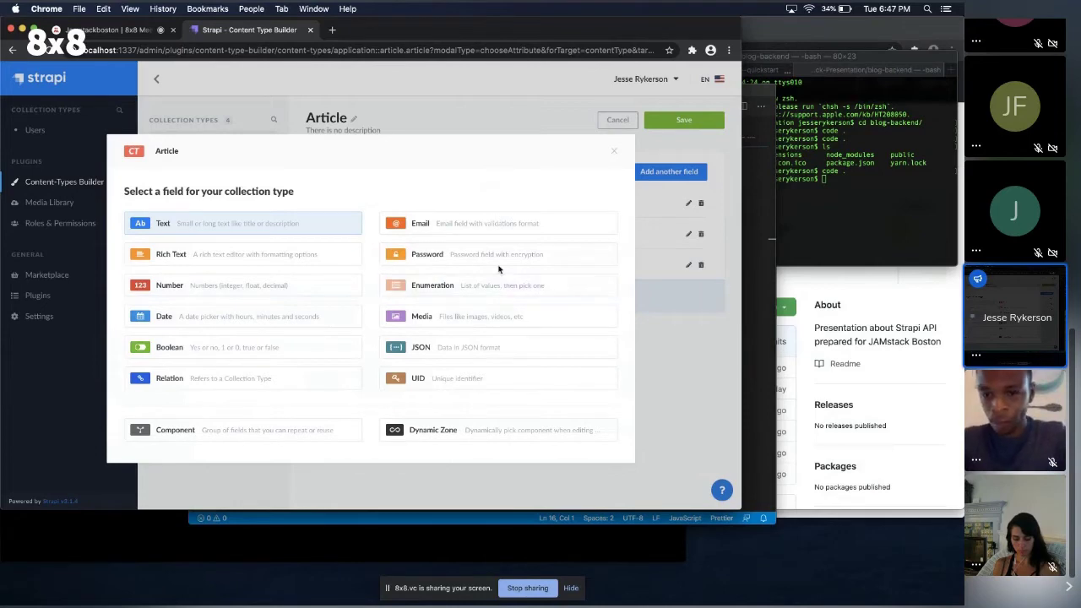
Add a multiple Media field named image to Article and finish.
{"action": "left_click", "coordinate": [464, 317]}
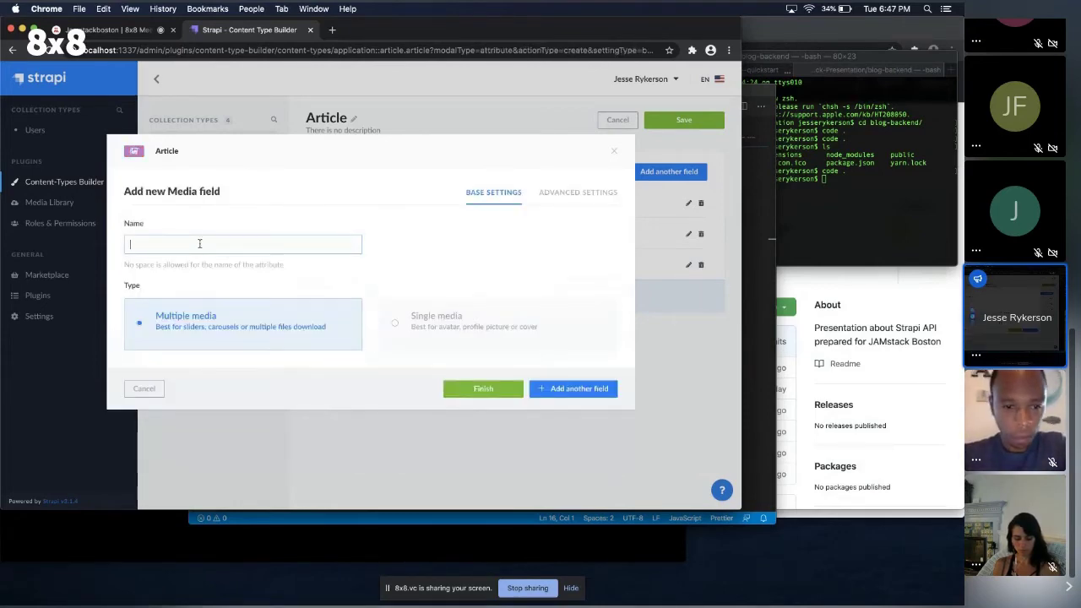
{"action": "type", "text": "image"}
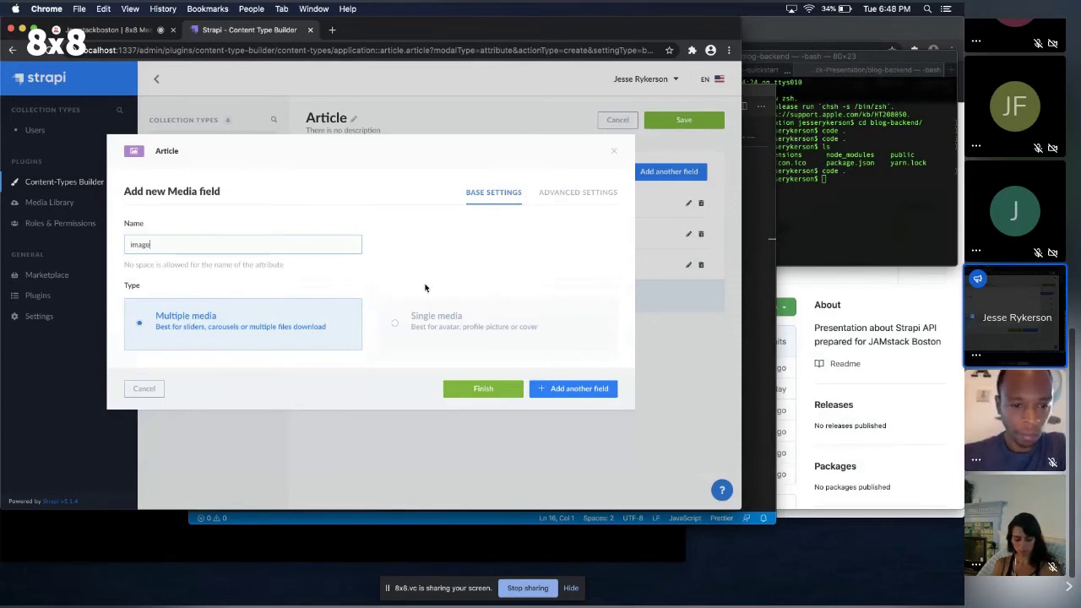
{"action": "left_click", "coordinate": [497, 390]}
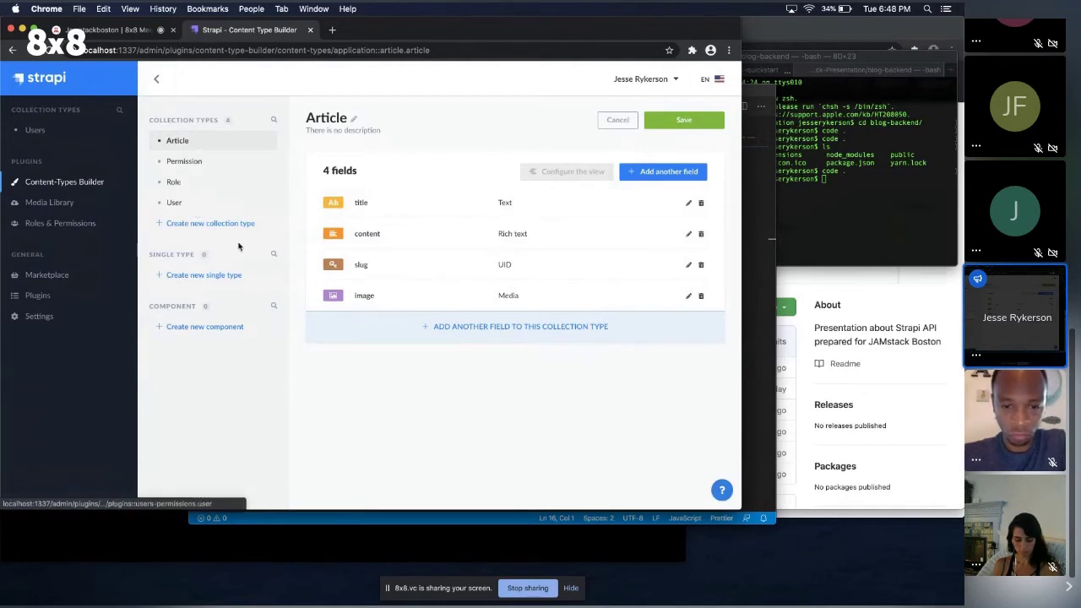
{"action": "key", "text": "super+Tab"}
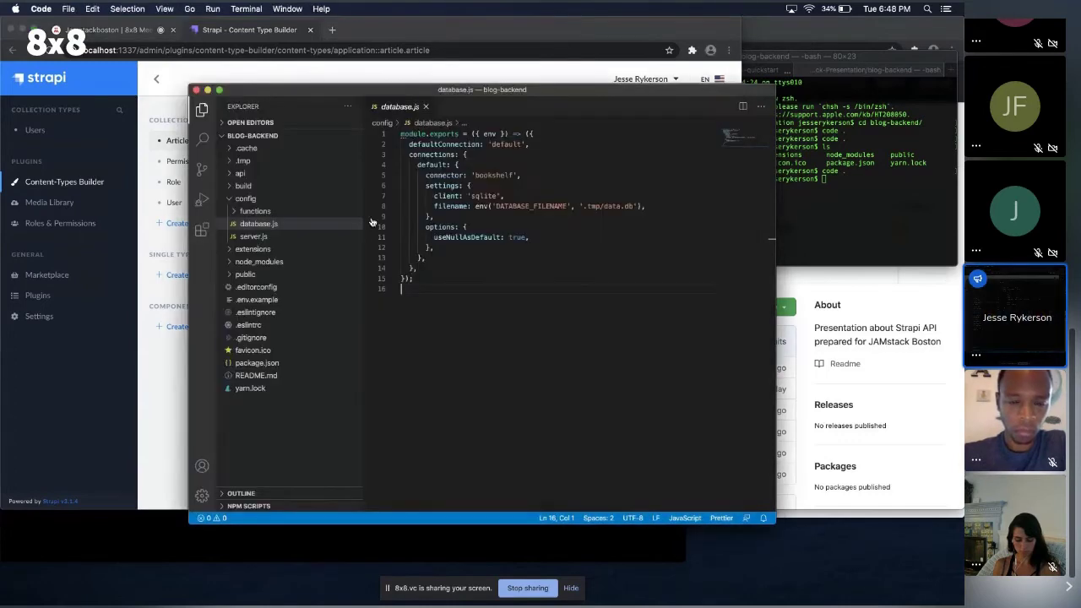
Save the Article content type in the Strapi admin.
{"action": "left_click", "coordinate": [241, 175]}
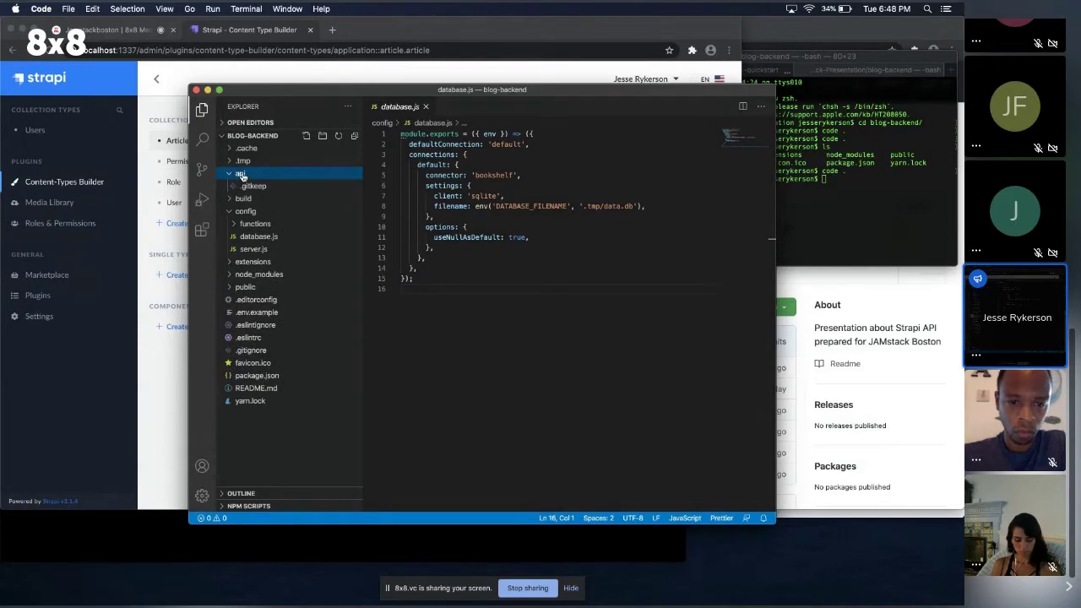
{"action": "key", "text": "super+Tab"}
{"action": "left_click", "coordinate": [668, 123]}
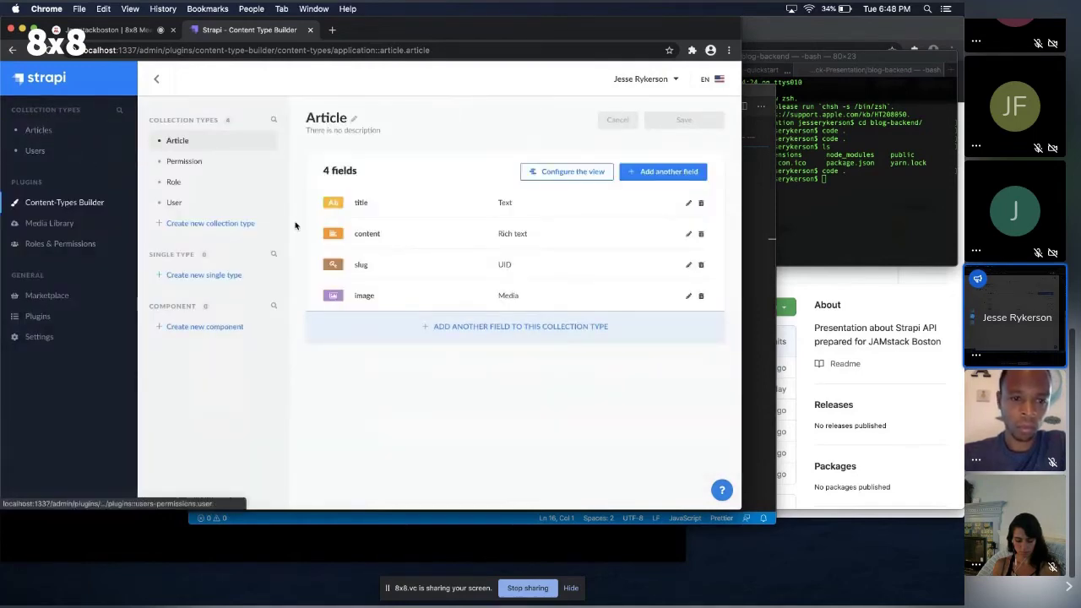
{"action": "key", "text": "super+Tab"}
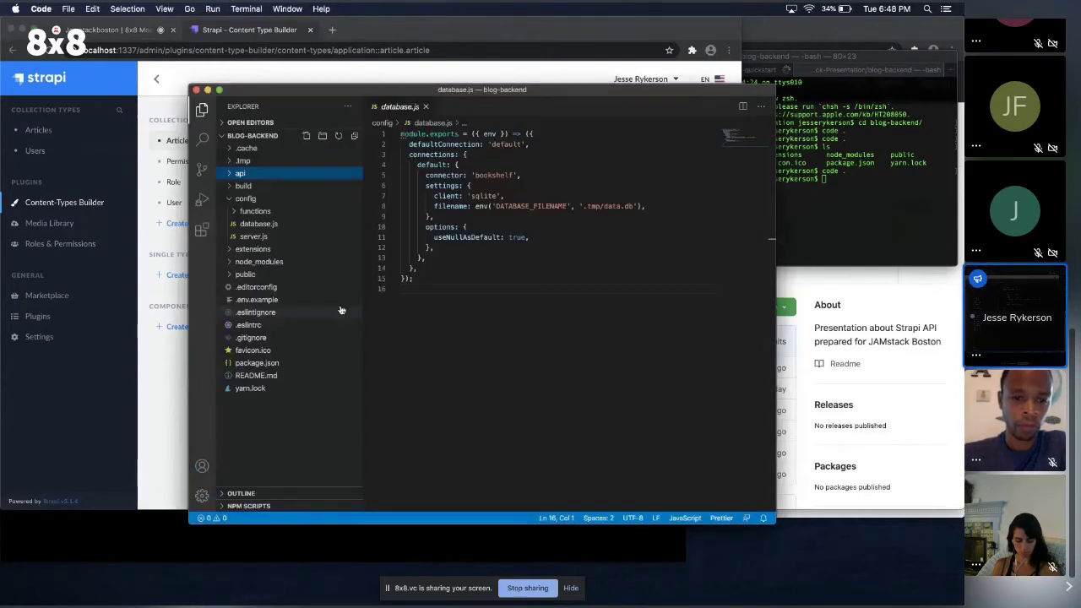
Open api/article/config/routes.json and review its find, count, findOne and create handlers.
{"action": "left_click", "coordinate": [239, 174]}
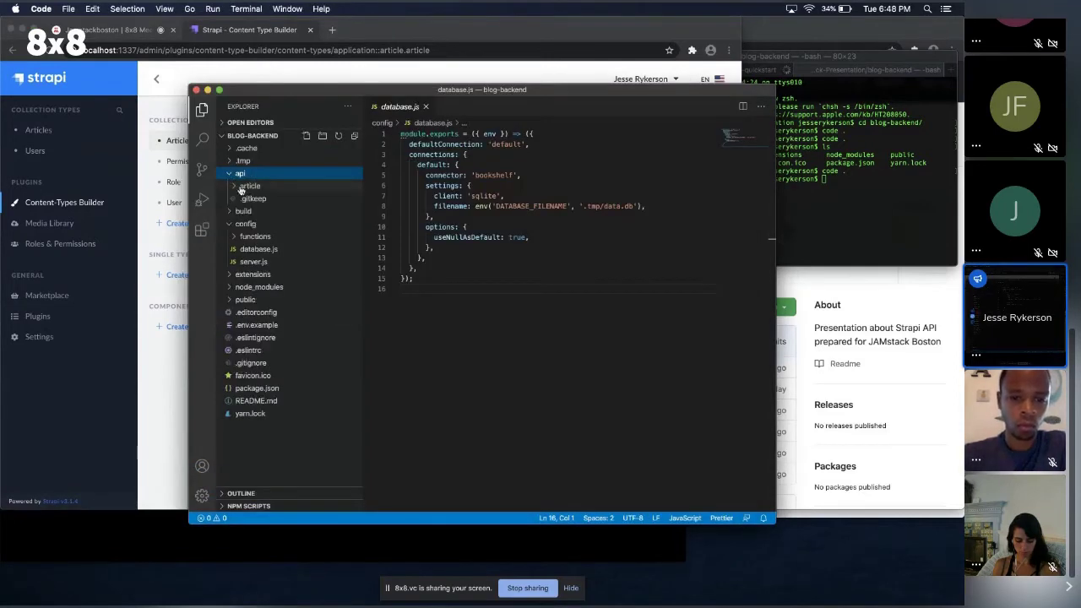
{"action": "left_click", "coordinate": [242, 187]}
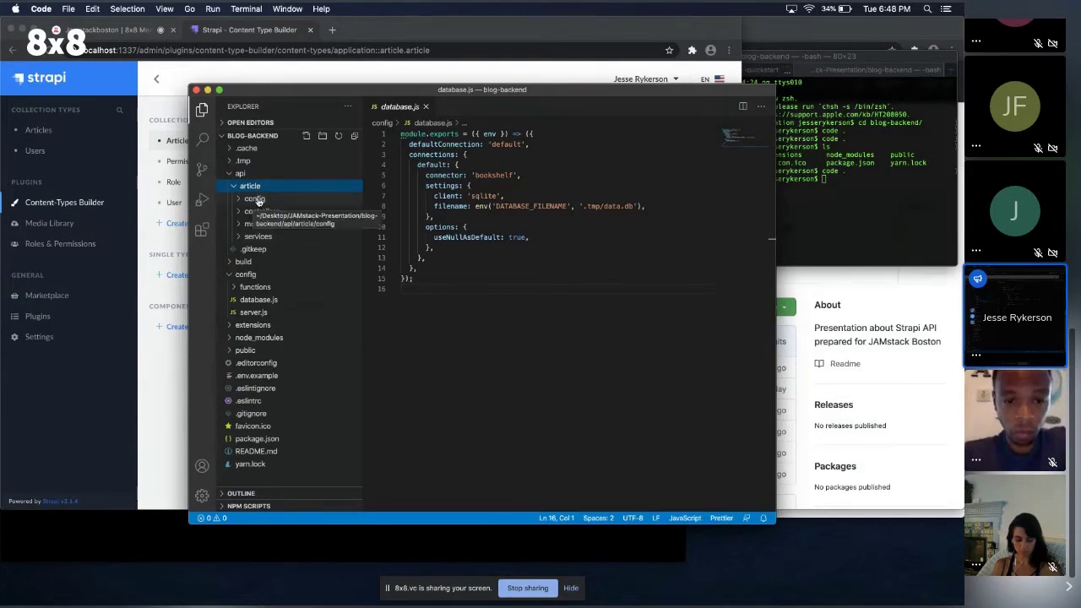
{"action": "left_click", "coordinate": [256, 199]}
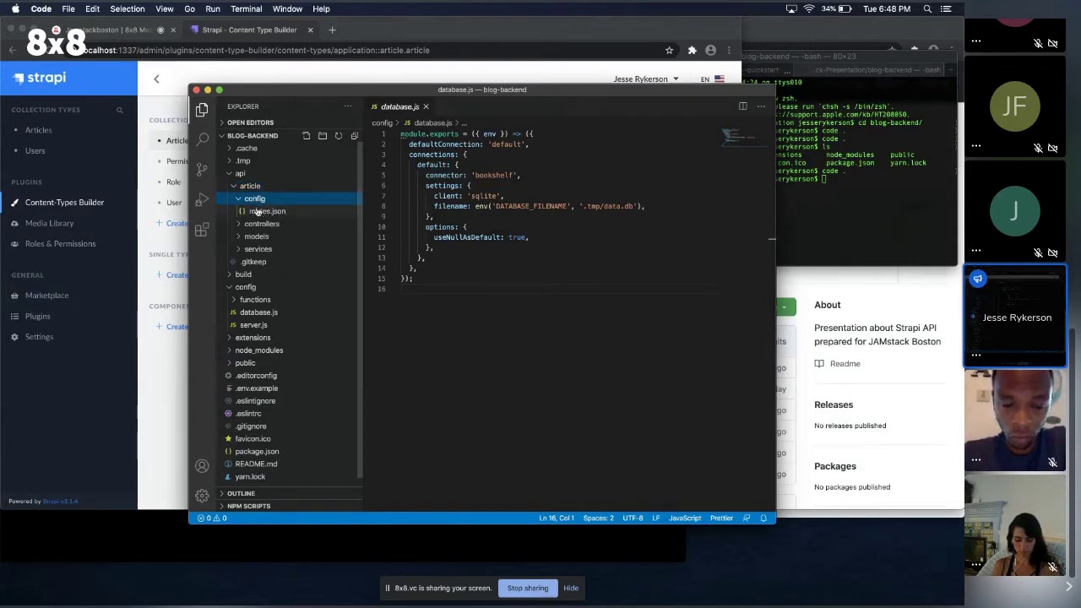
{"action": "left_click", "coordinate": [262, 211]}
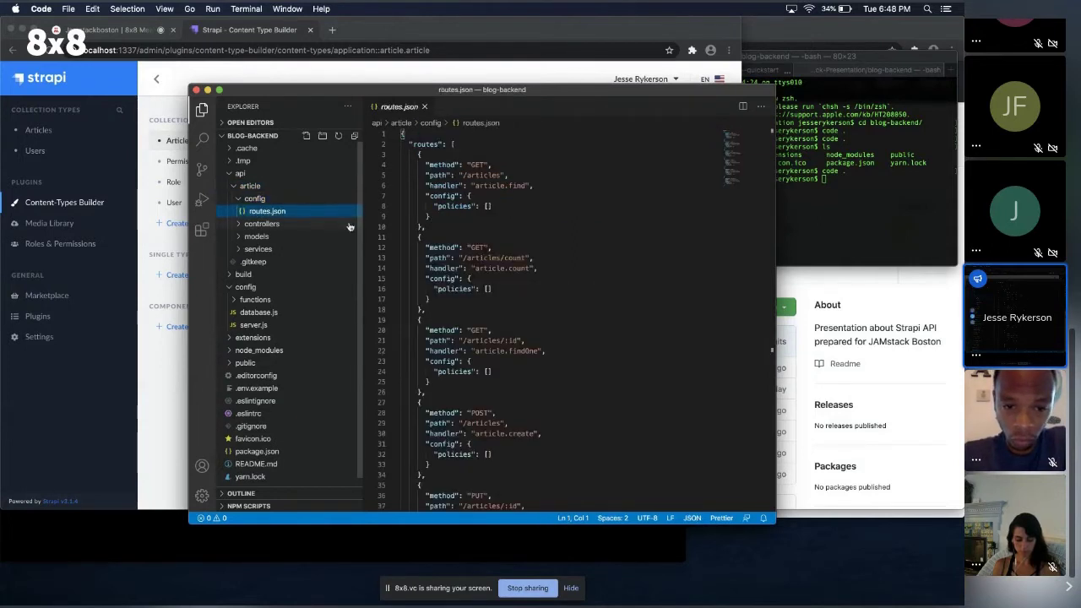
{"action": "double_click", "coordinate": [522, 185]}
{"action": "double_click", "coordinate": [519, 268]}
{"action": "double_click", "coordinate": [528, 351]}
{"action": "double_click", "coordinate": [519, 434]}
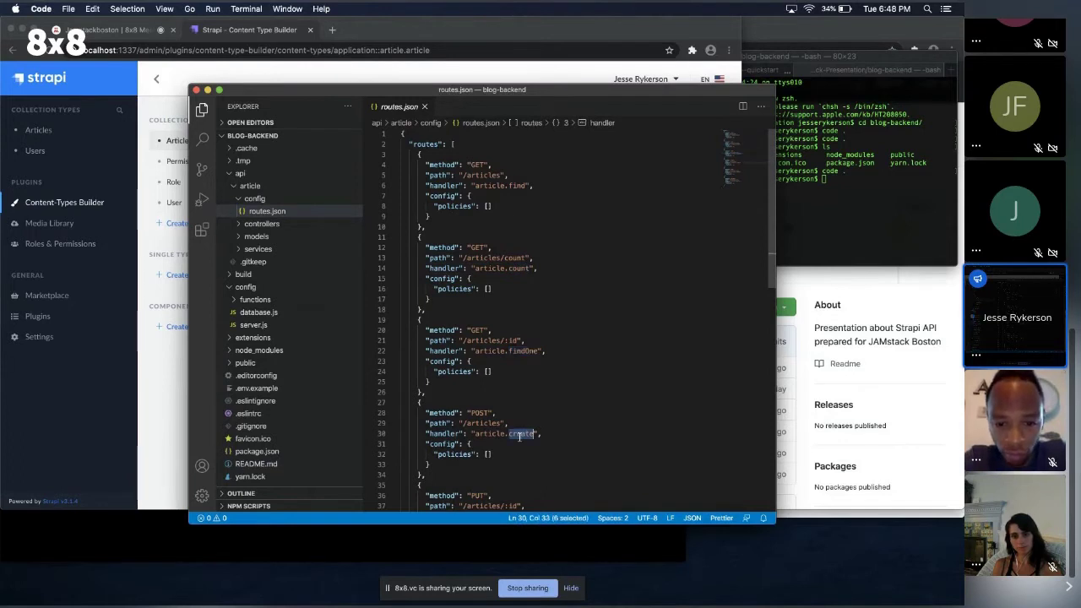
{"action": "scroll", "coordinate": [519, 434], "scroll_direction": "down", "scroll_amount": 3}
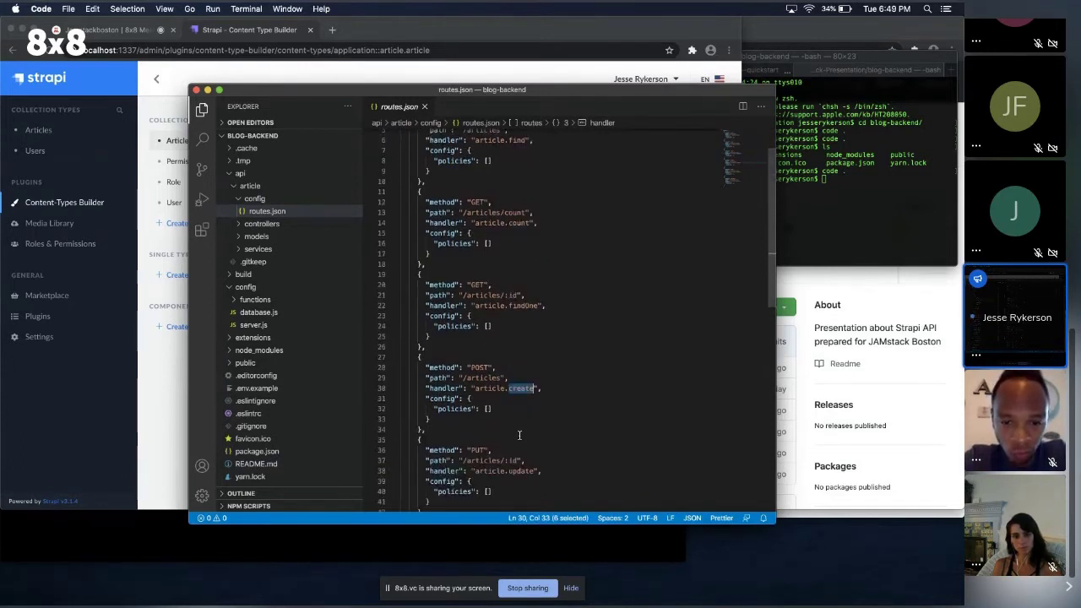
{"action": "scroll", "coordinate": [519, 434], "scroll_direction": "up", "scroll_amount": 2}
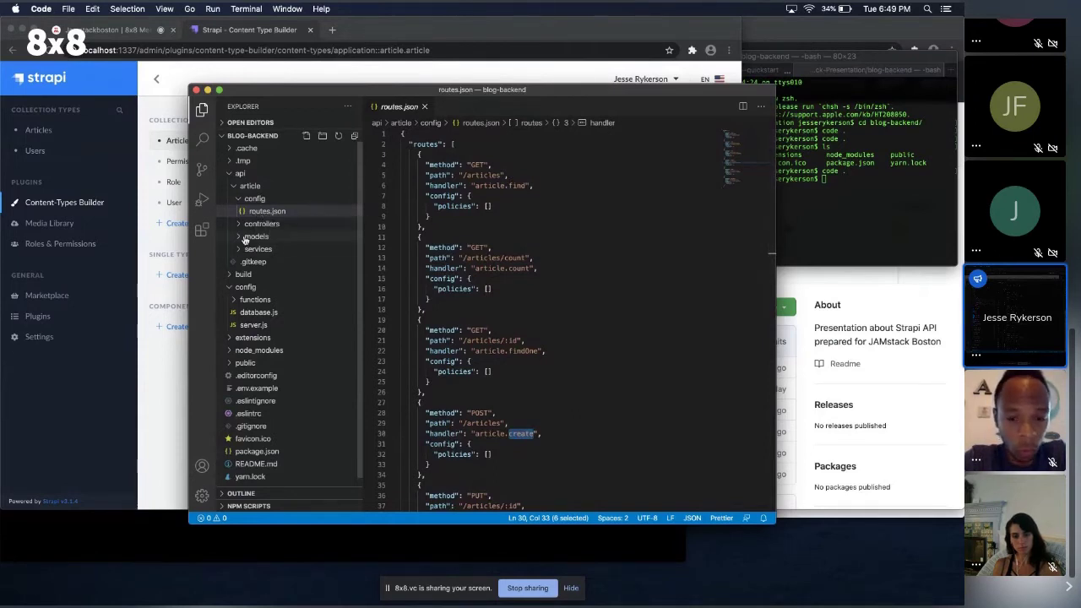
Open the article.js controller, comparing it against routes.json.
{"action": "left_click", "coordinate": [239, 224]}
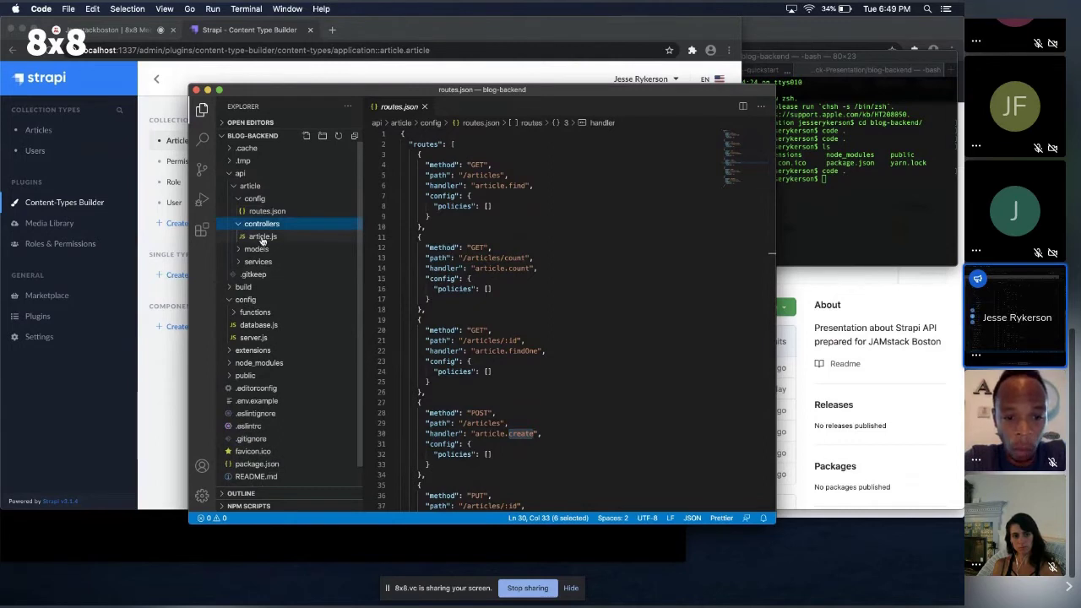
{"action": "left_click", "coordinate": [262, 237]}
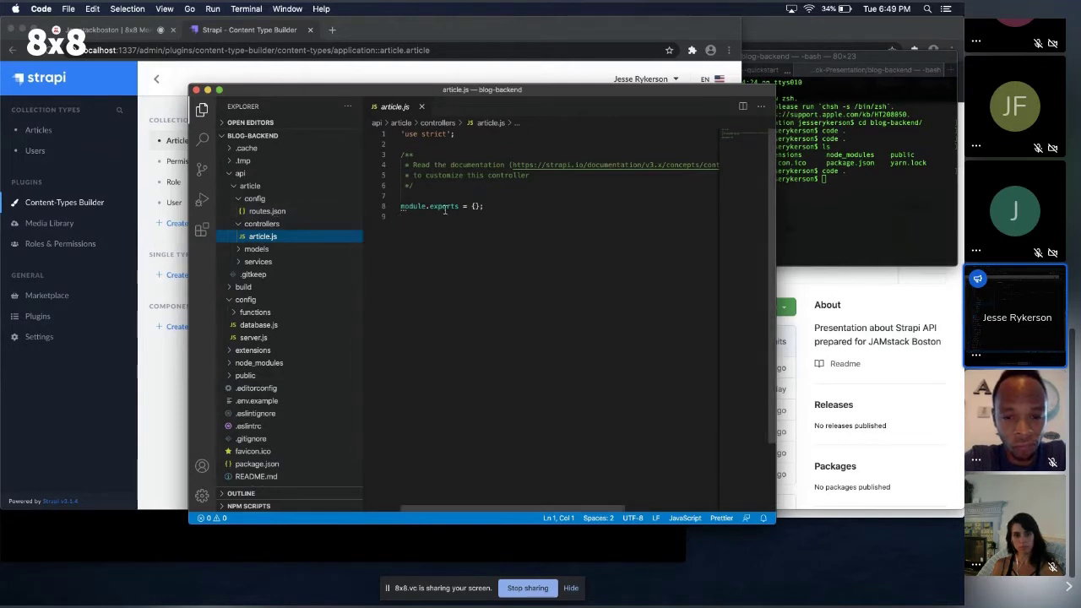
{"action": "left_click", "coordinate": [257, 211]}
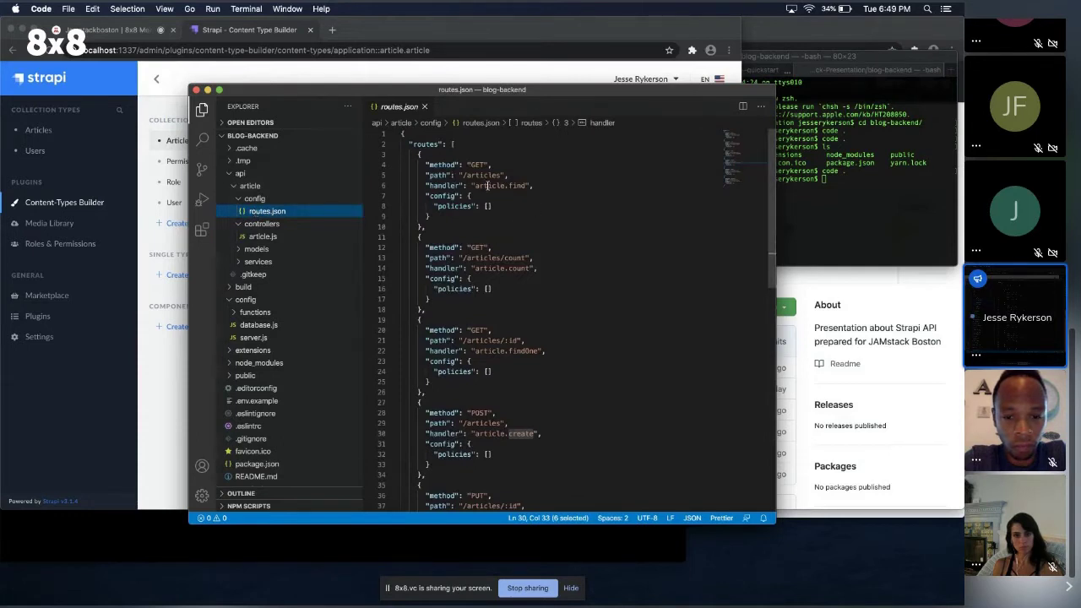
{"action": "left_click", "coordinate": [340, 236]}
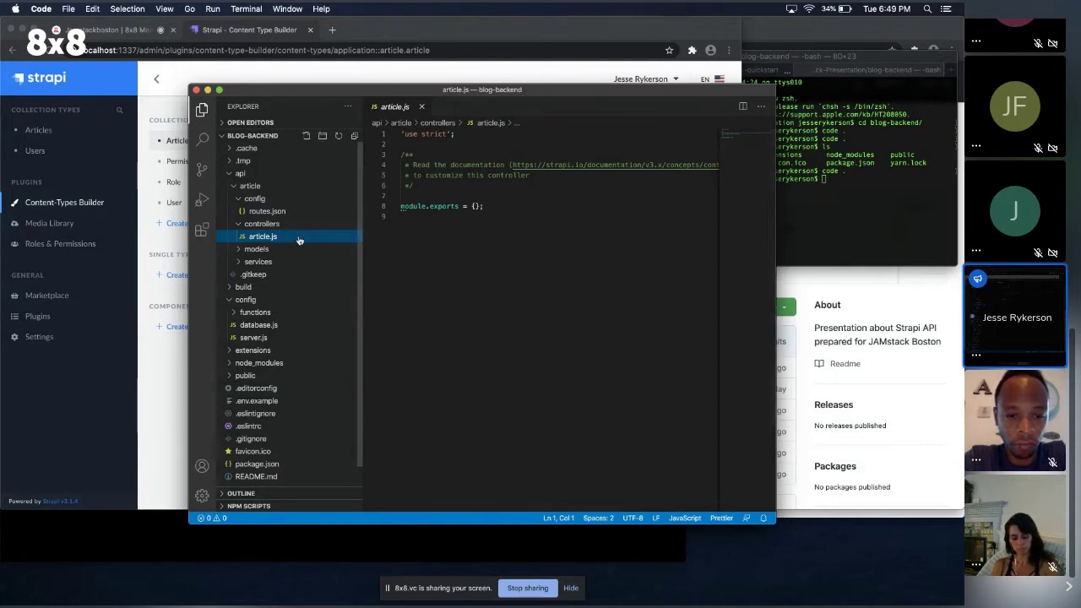
Start a new Article entry titled 'Strapi is a great tool!'.
{"action": "key", "text": "super+Tab"}
{"action": "left_click", "coordinate": [57, 133]}
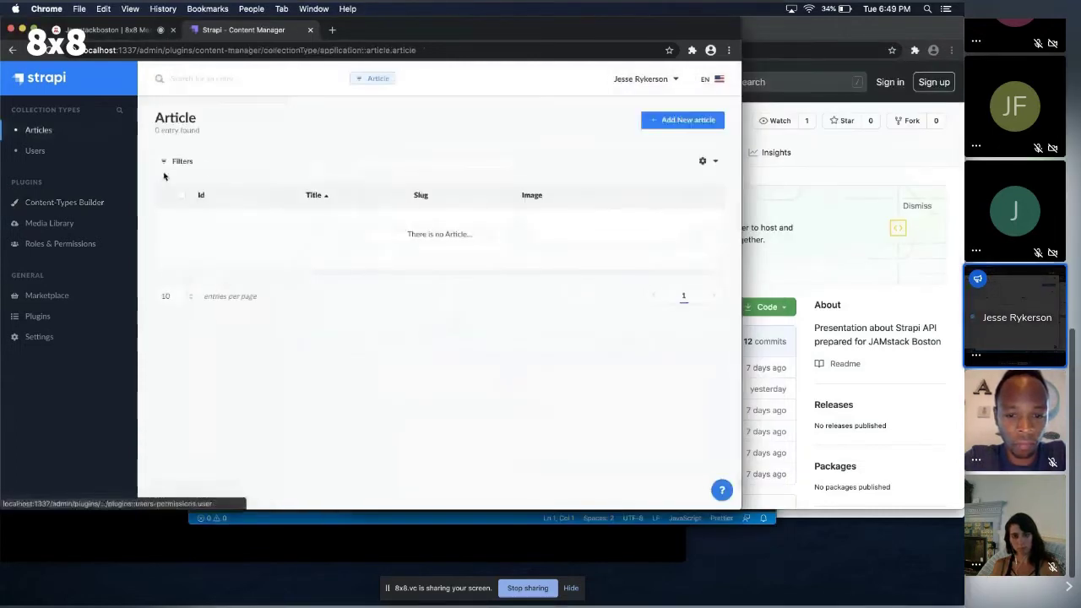
{"action": "left_click", "coordinate": [675, 123]}
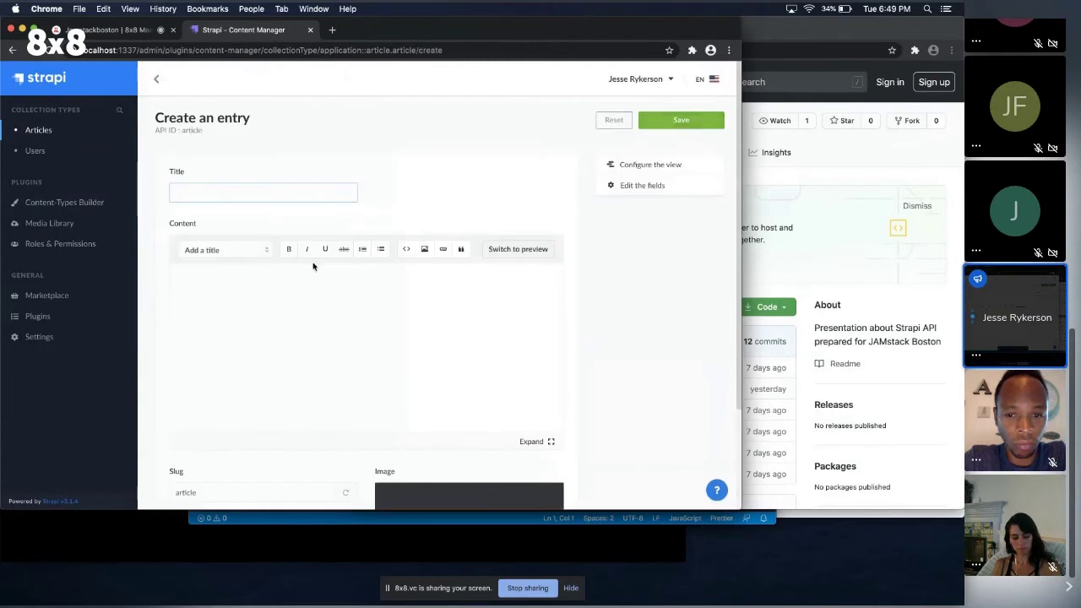
{"action": "left_click", "coordinate": [225, 191]}
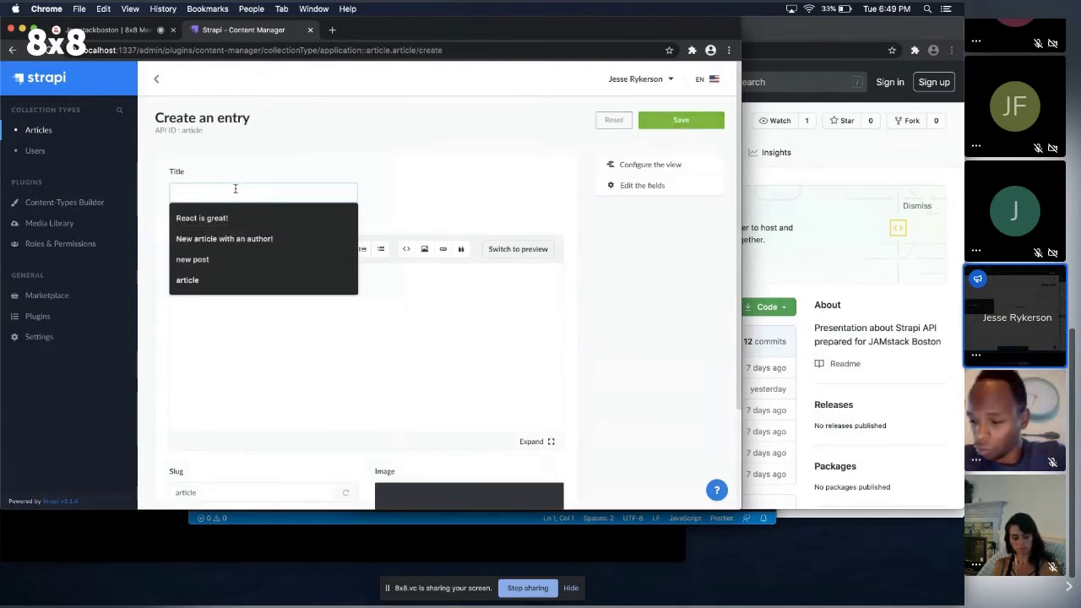
{"action": "type", "text": "Strapi is a great ge"}
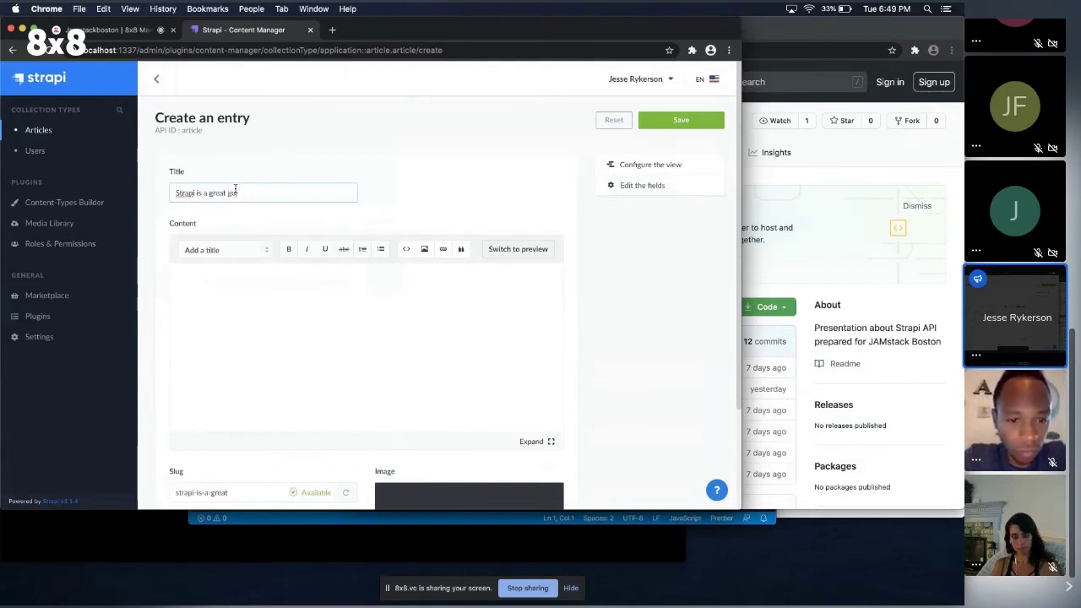
{"action": "type", "text": "o"}
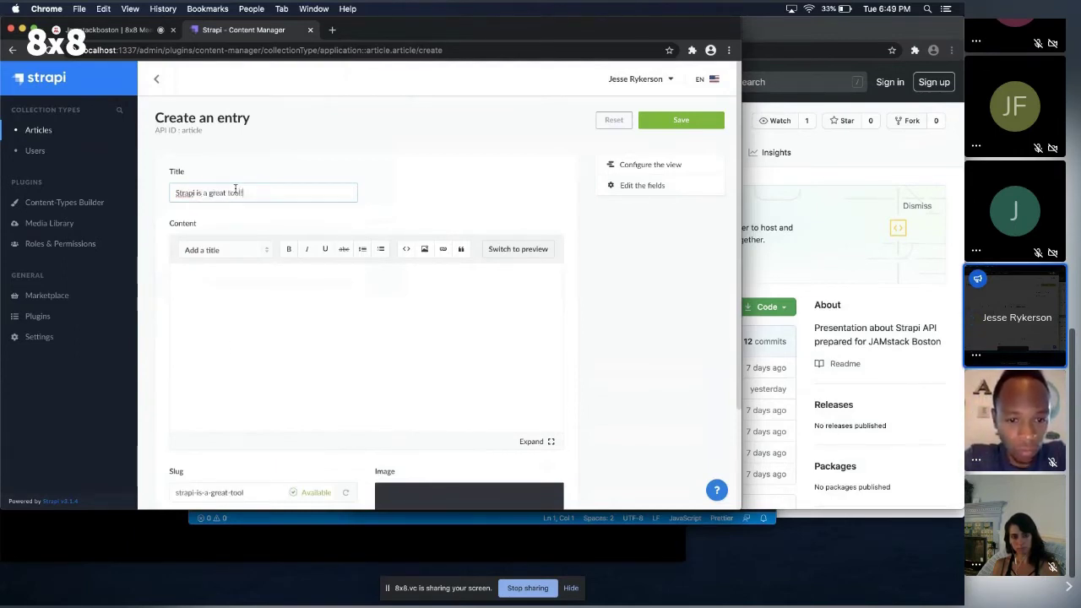
Write the Content sentence describing Strapi as an open source headless CMS, Strapi bolded.
{"action": "left_click", "coordinate": [228, 327]}
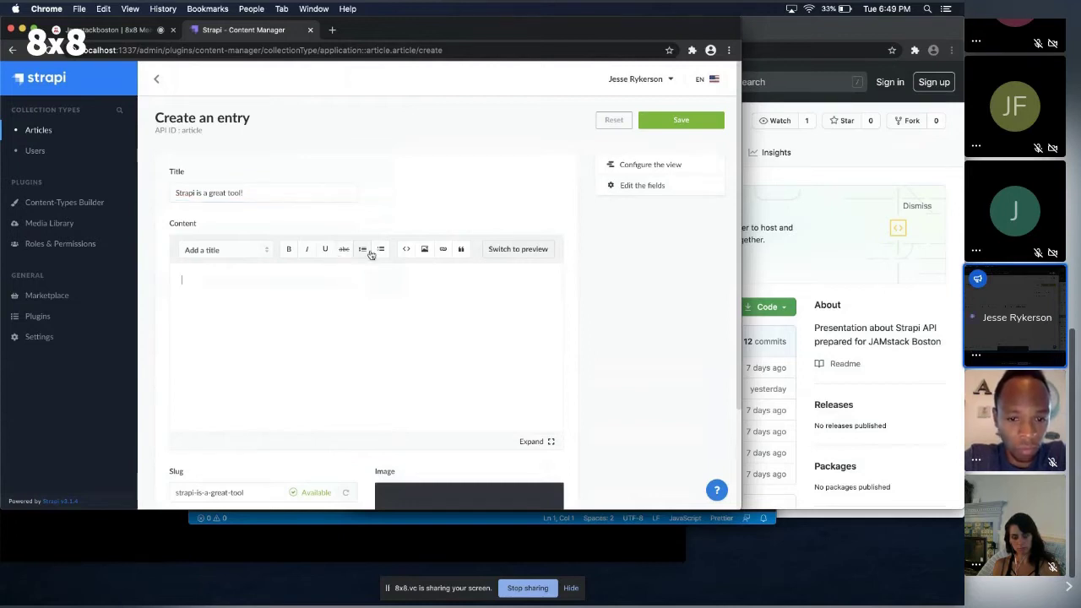
{"action": "left_click", "coordinate": [285, 250]}
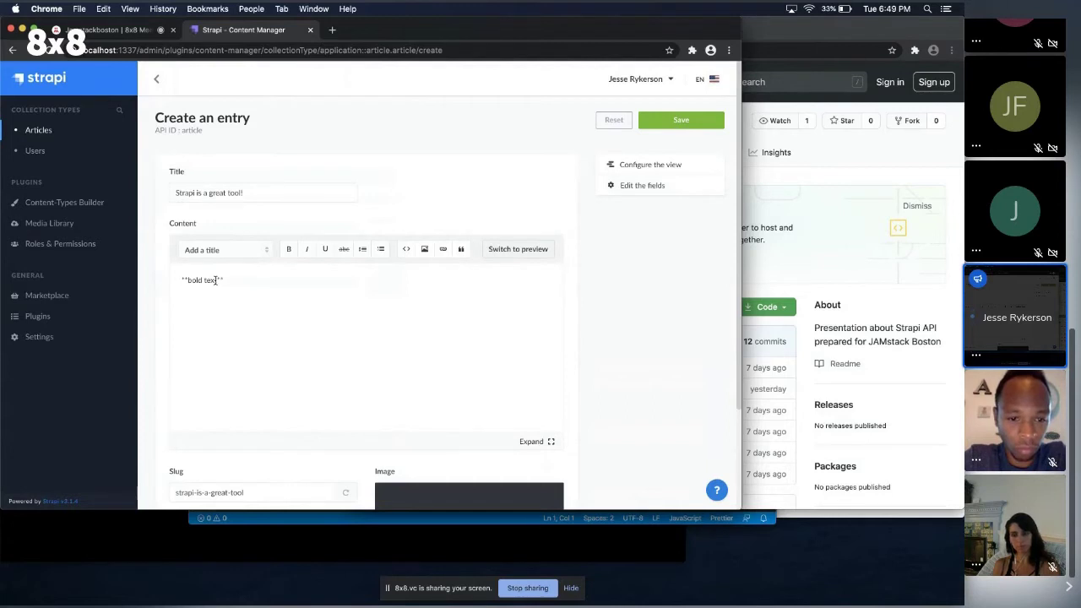
{"action": "left_click_drag", "start_coordinate": [216, 280], "coordinate": [188, 283]}
{"action": "type", "text": "Strapi"}
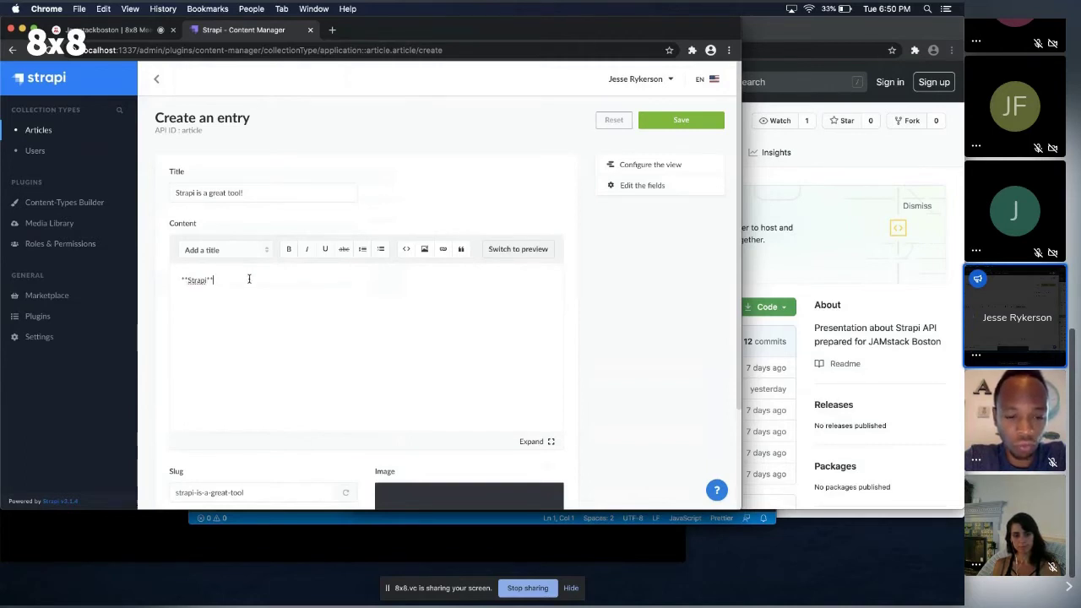
{"action": "type", "text": "is an open source headless CMS that can get"}
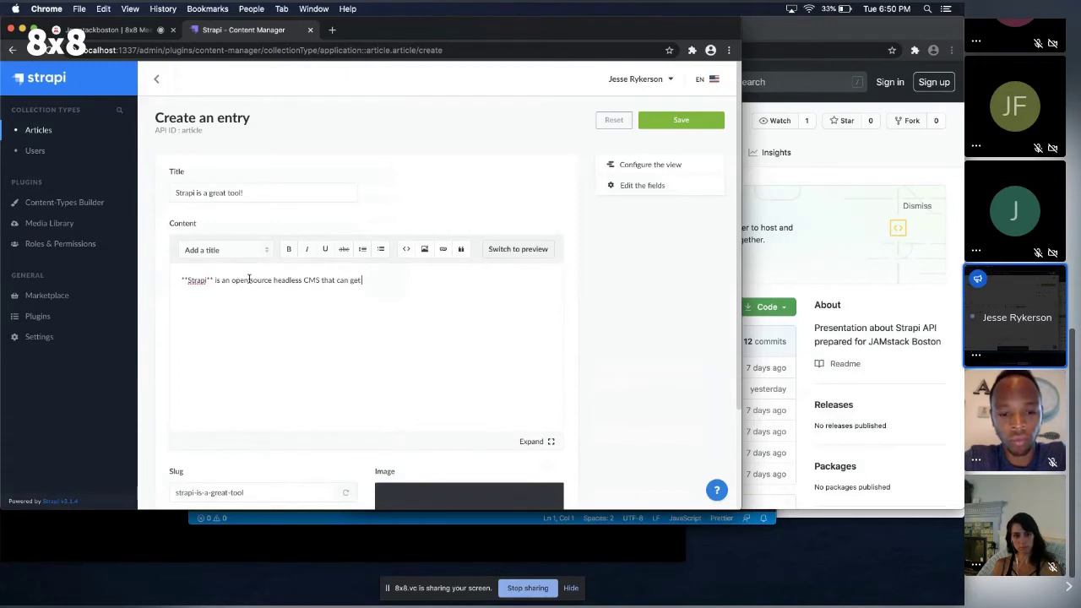
{"action": "type", "text": " your "}
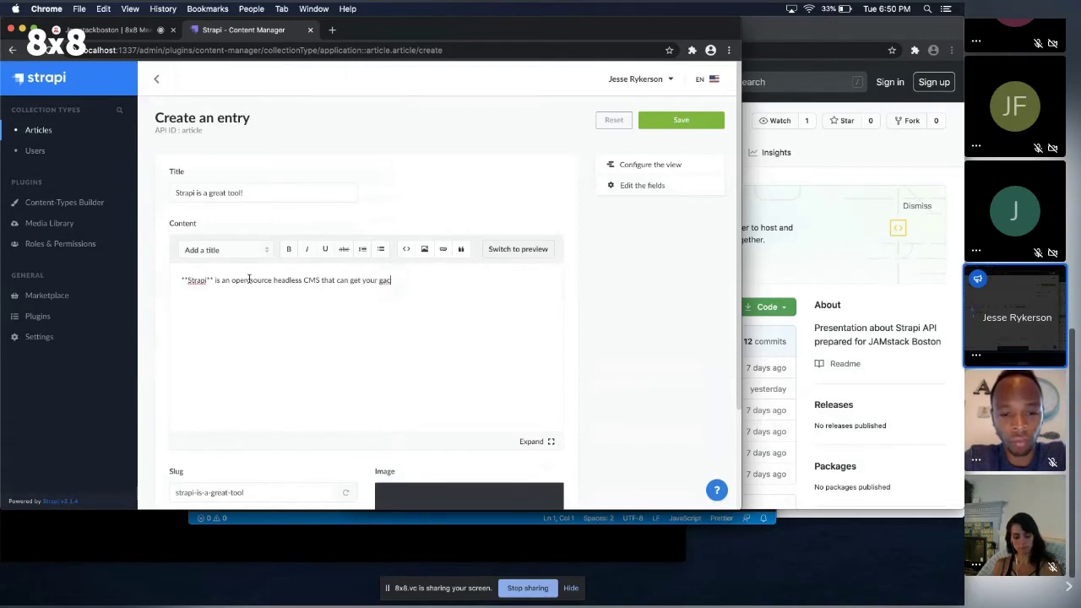
{"action": "type", "text": "b"}
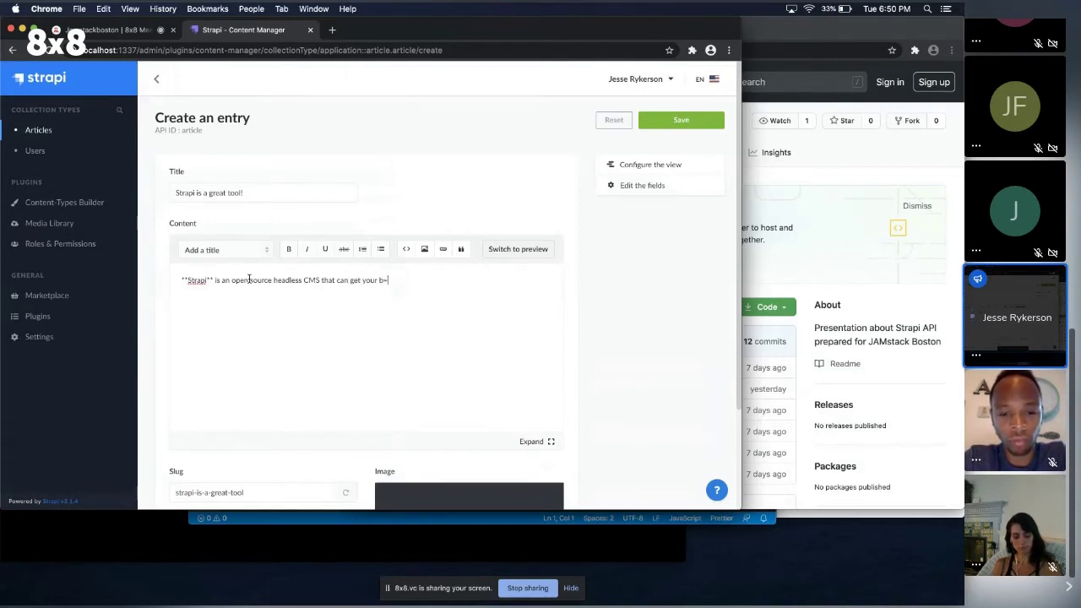
{"action": "type", "text": "ack-end"}
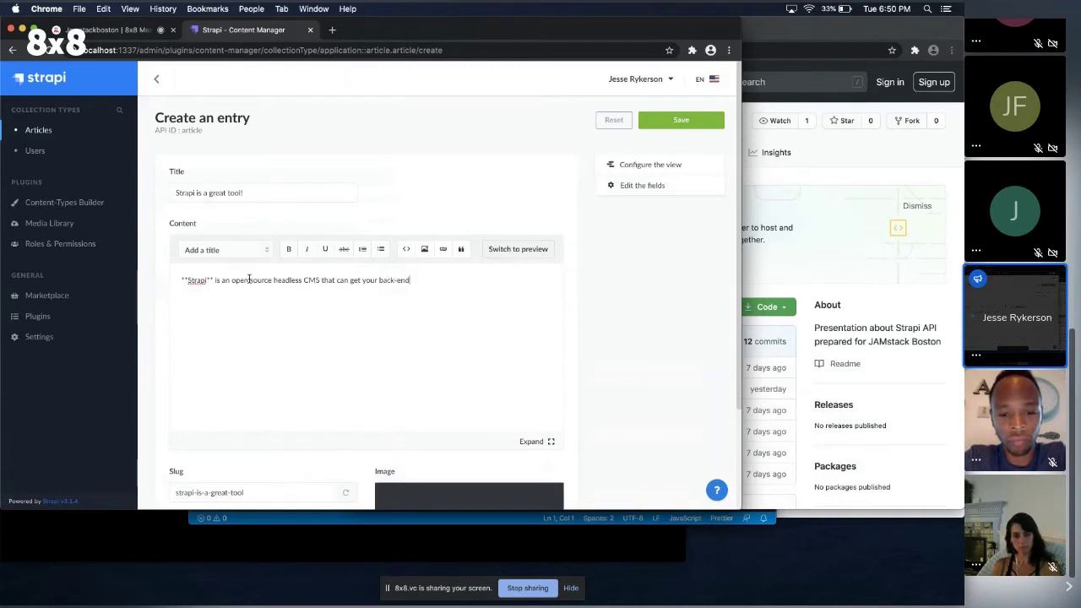
{"action": "type", "text": " set up really quickly"}
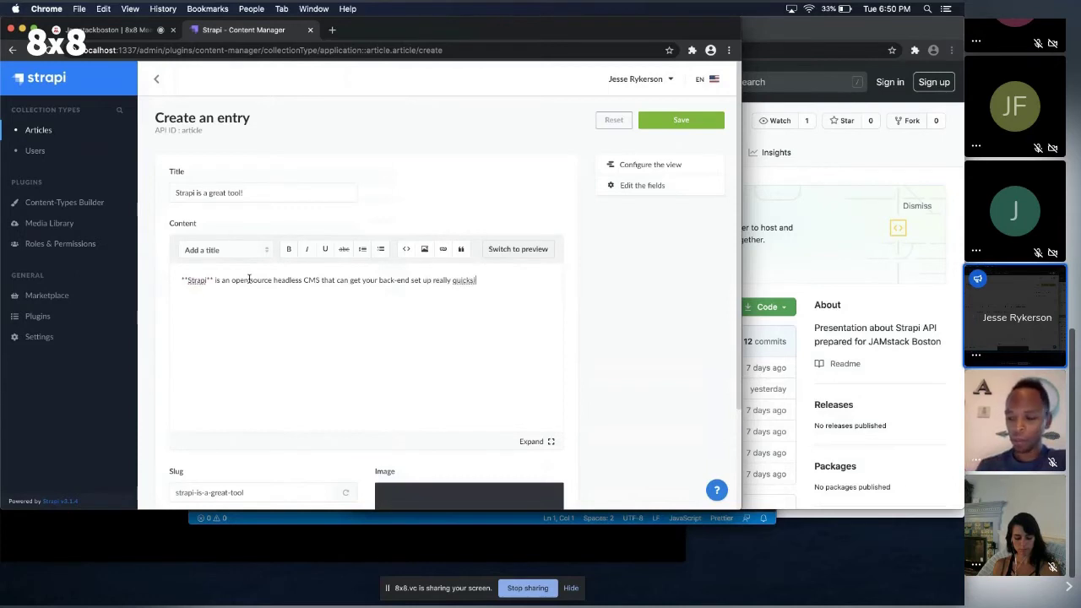
{"action": "key", "text": "BackSpace"}
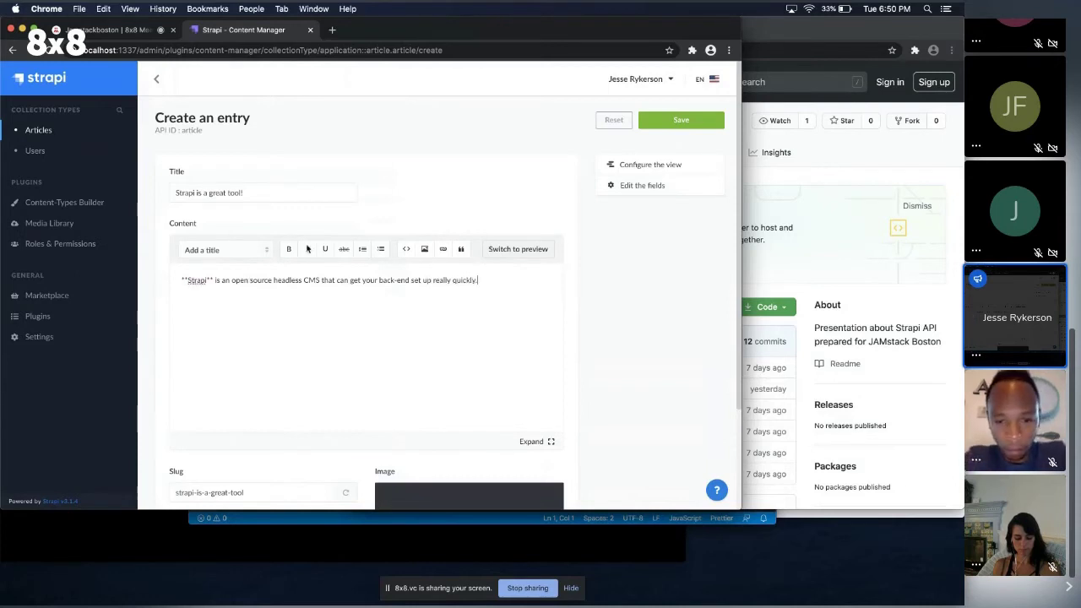
{"action": "scroll", "coordinate": [273, 326], "scroll_direction": "down", "scroll_amount": 3}
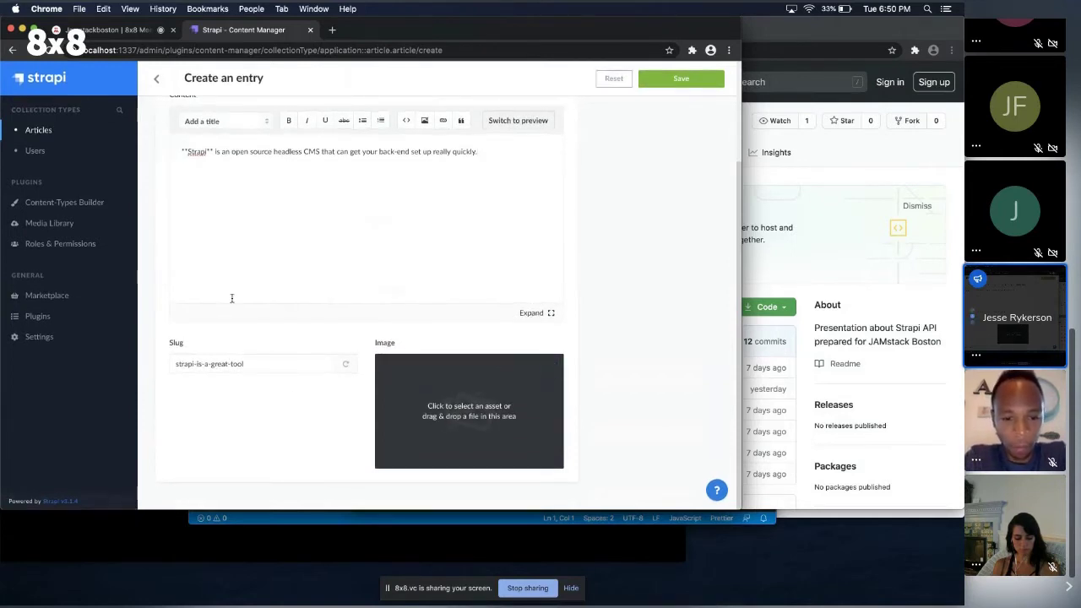
Upload strapi-logo.jpeg as the article's image and save the entry.
{"action": "scroll", "coordinate": [234, 169], "scroll_direction": "up", "scroll_amount": 2}
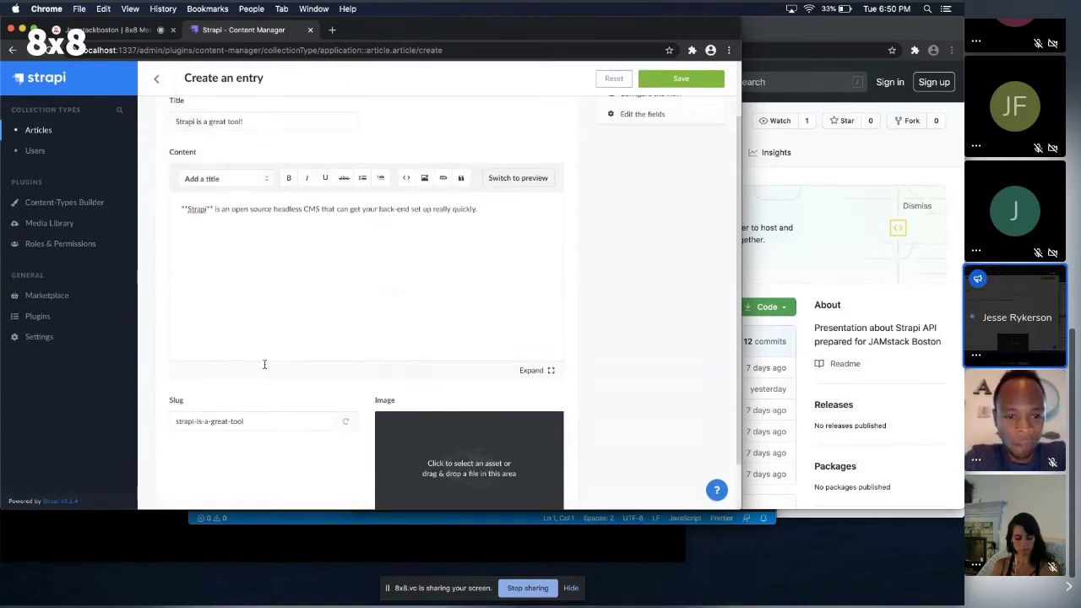
{"action": "scroll", "coordinate": [254, 405], "scroll_direction": "down", "scroll_amount": 2}
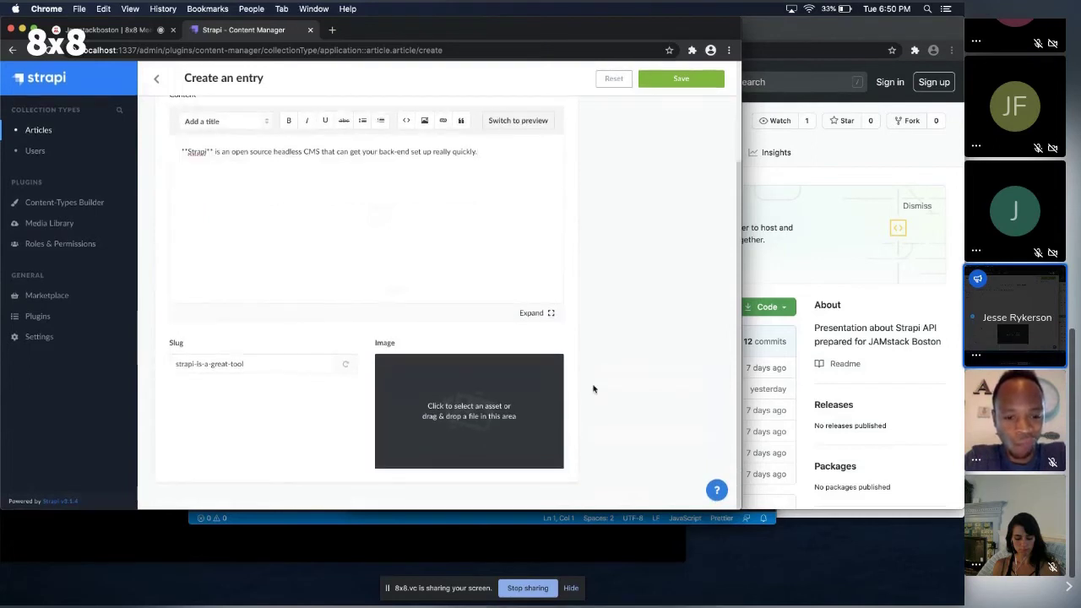
{"action": "left_click", "coordinate": [553, 373]}
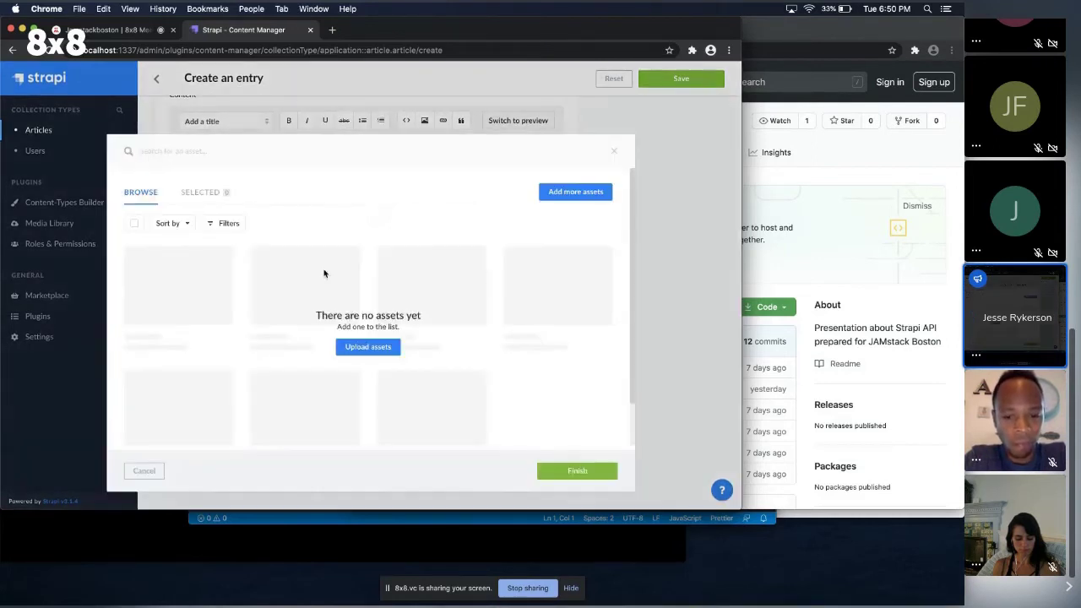
{"action": "left_click", "coordinate": [367, 347]}
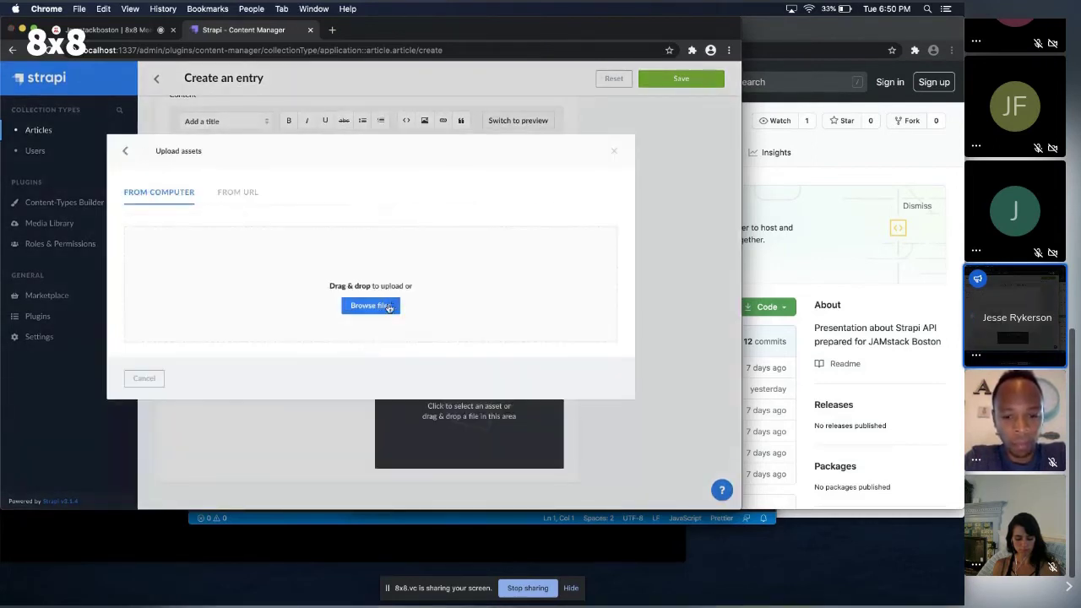
{"action": "left_click", "coordinate": [378, 307]}
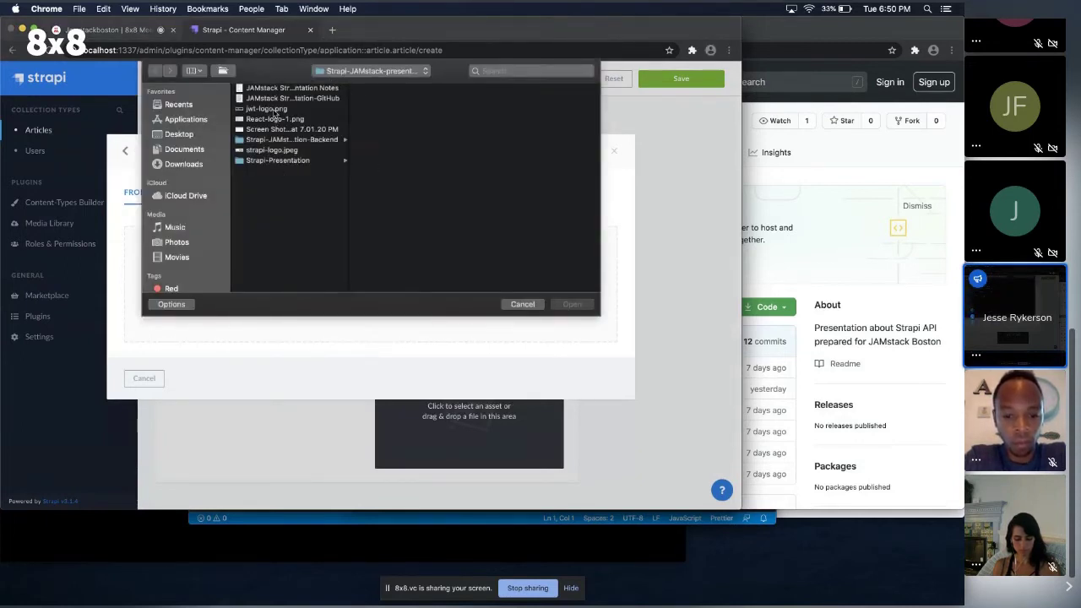
{"action": "left_click", "coordinate": [272, 129]}
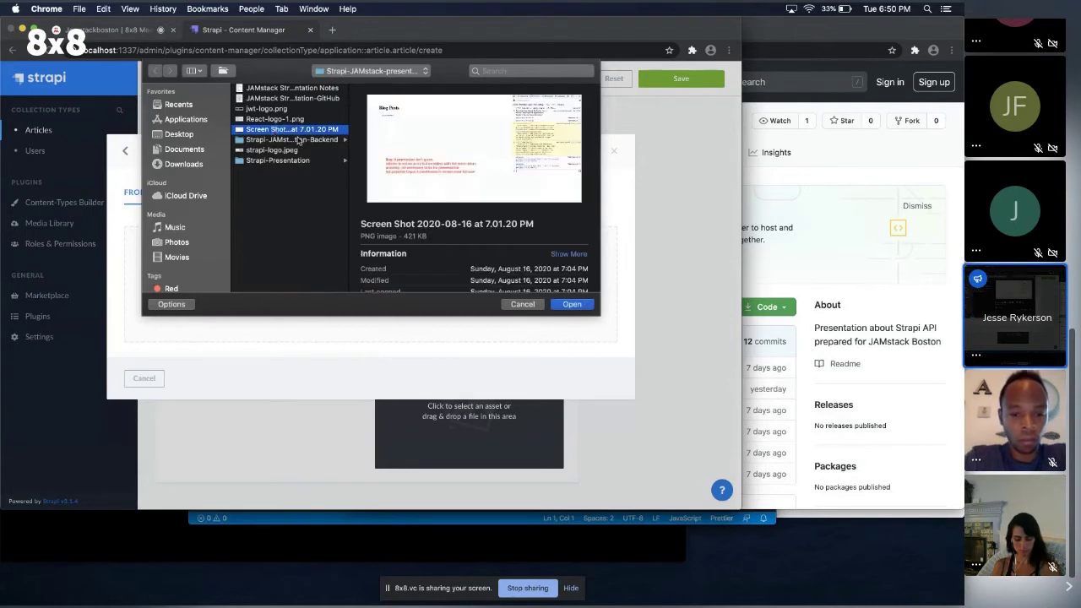
{"action": "left_click", "coordinate": [277, 150]}
{"action": "left_click", "coordinate": [570, 303]}
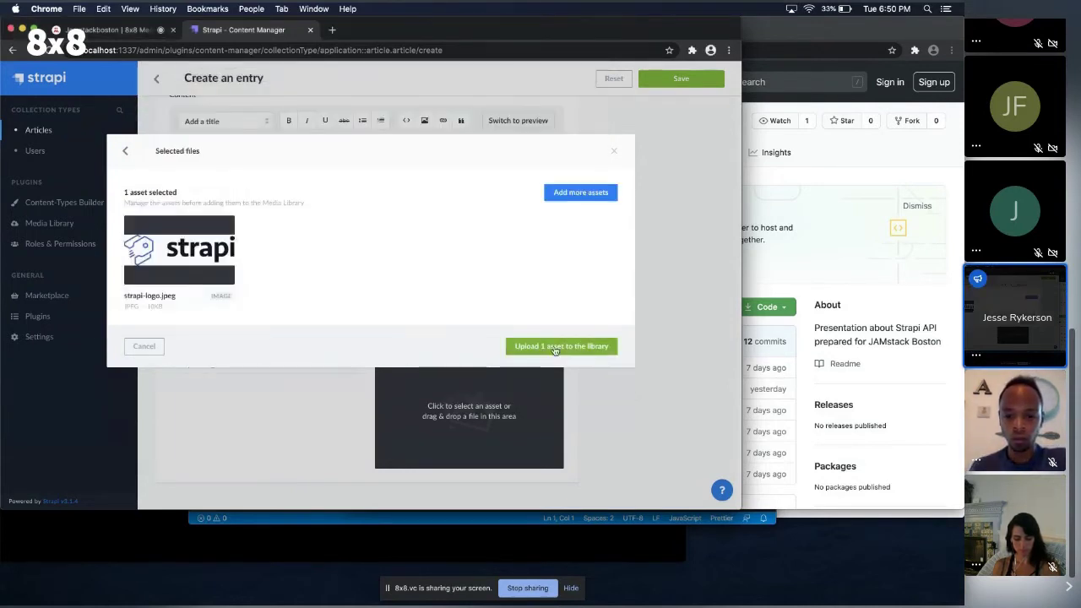
{"action": "left_click", "coordinate": [554, 347]}
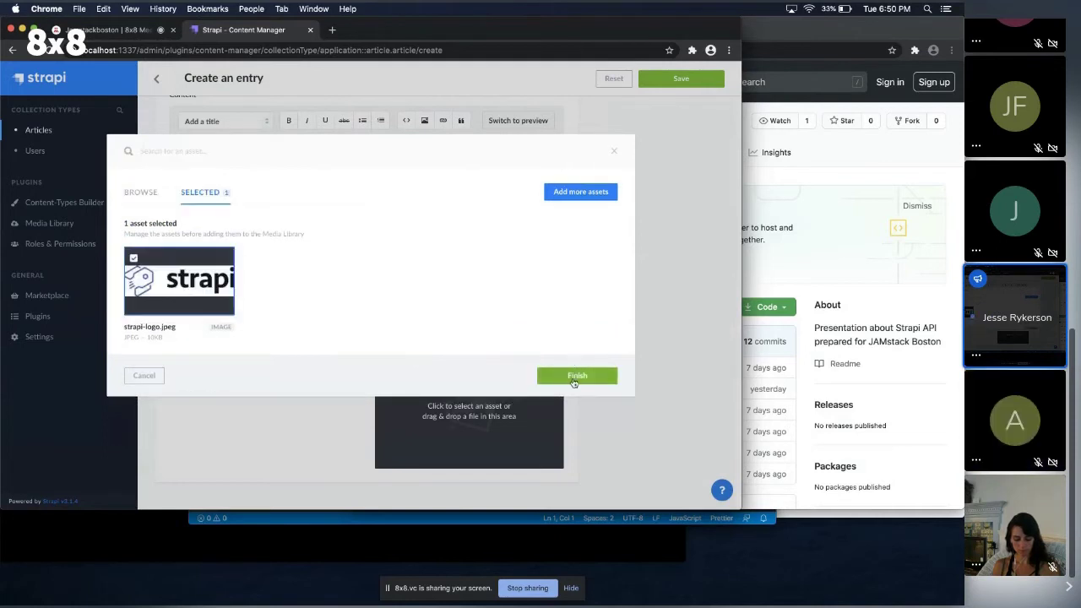
{"action": "left_click", "coordinate": [574, 377]}
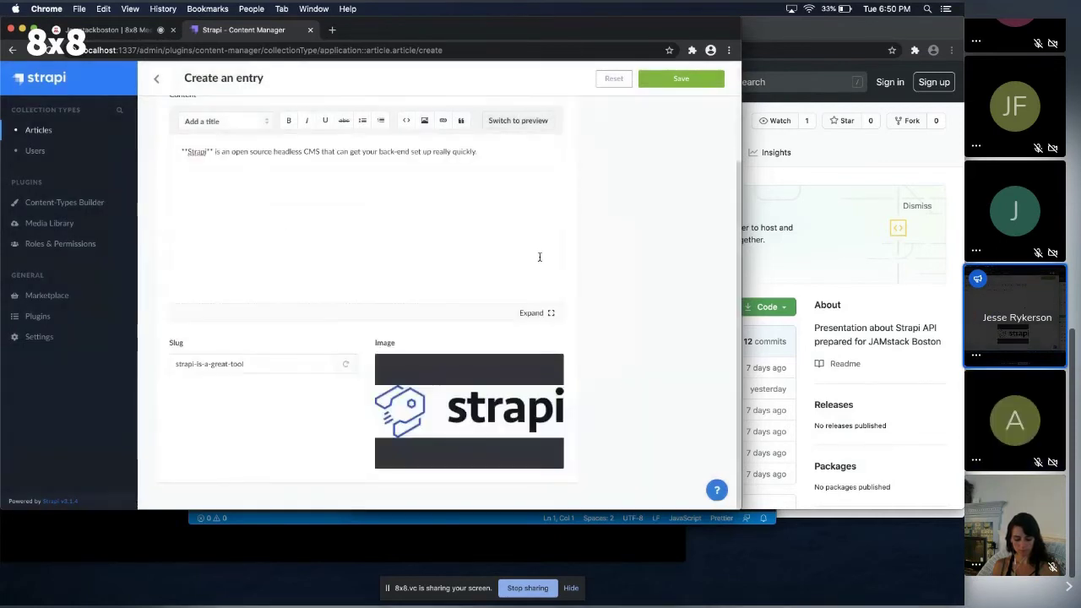
{"action": "left_click", "coordinate": [669, 82]}
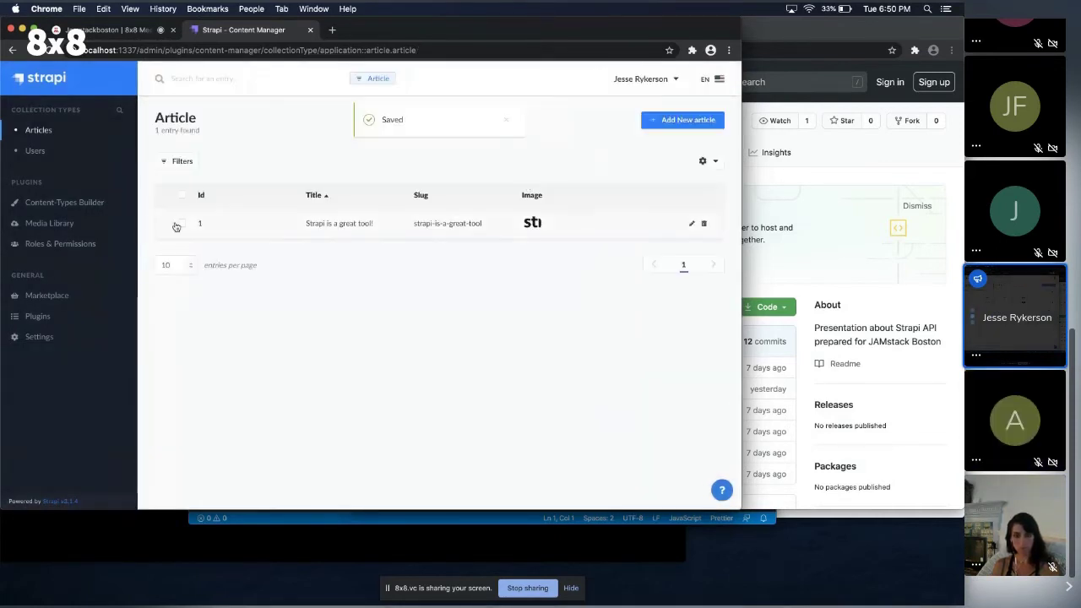
Open the 'Strapi is a great tool!' article and review its content, slug and logo image.
{"action": "left_click", "coordinate": [324, 231]}
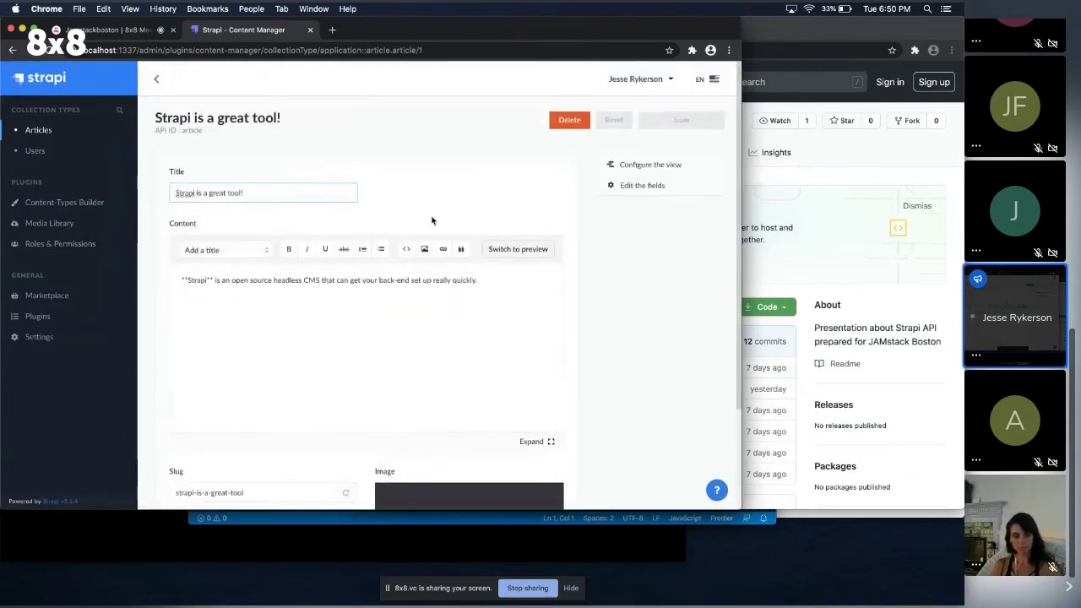
{"action": "left_click", "coordinate": [644, 165]}
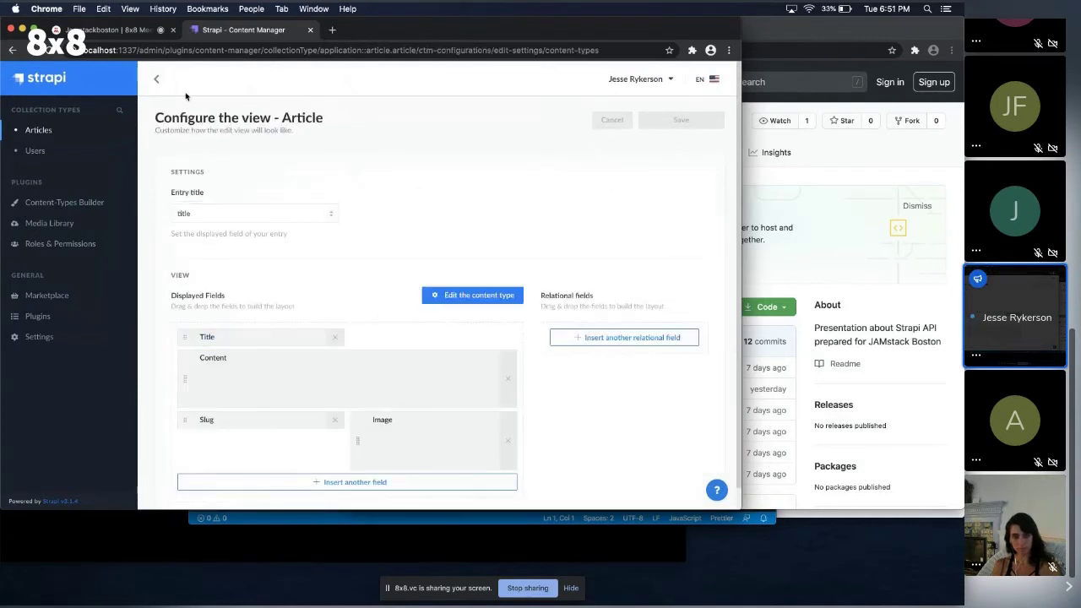
{"action": "left_click", "coordinate": [157, 78]}
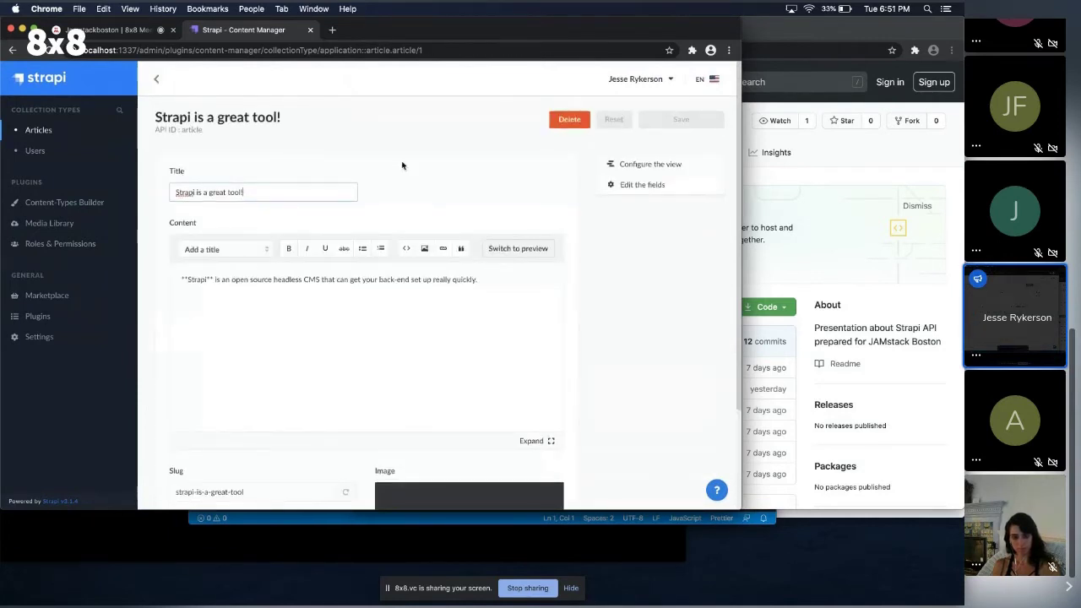
{"action": "scroll", "coordinate": [402, 166], "scroll_direction": "down", "scroll_amount": 3}
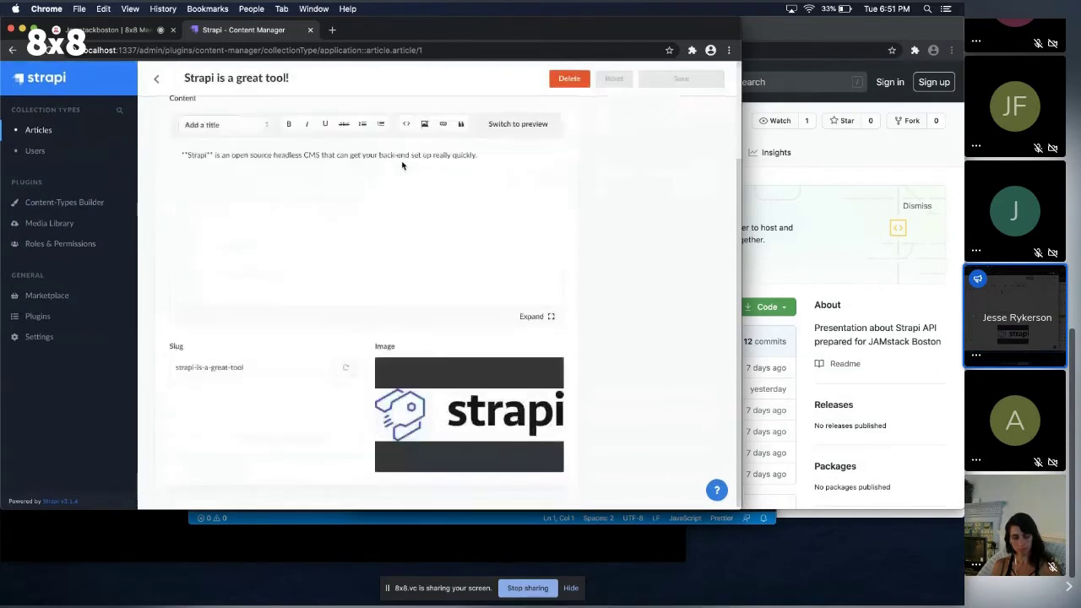
{"action": "scroll", "coordinate": [402, 166], "scroll_direction": "up", "scroll_amount": 1}
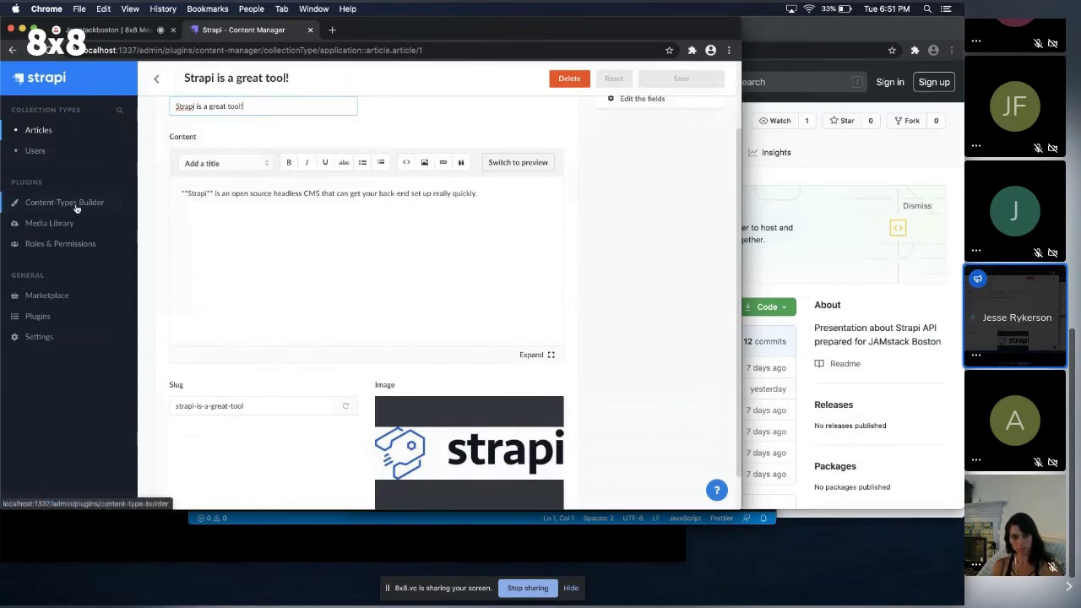
{"action": "left_click", "coordinate": [76, 205]}
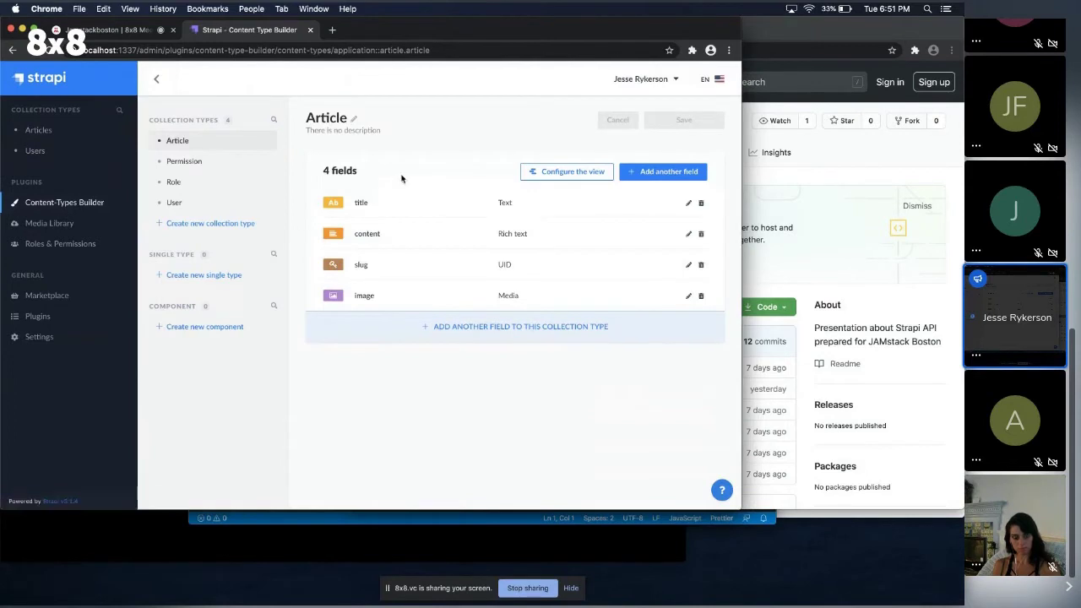
Add a new relation field to Article that relates to the User type.
{"action": "left_click", "coordinate": [664, 173]}
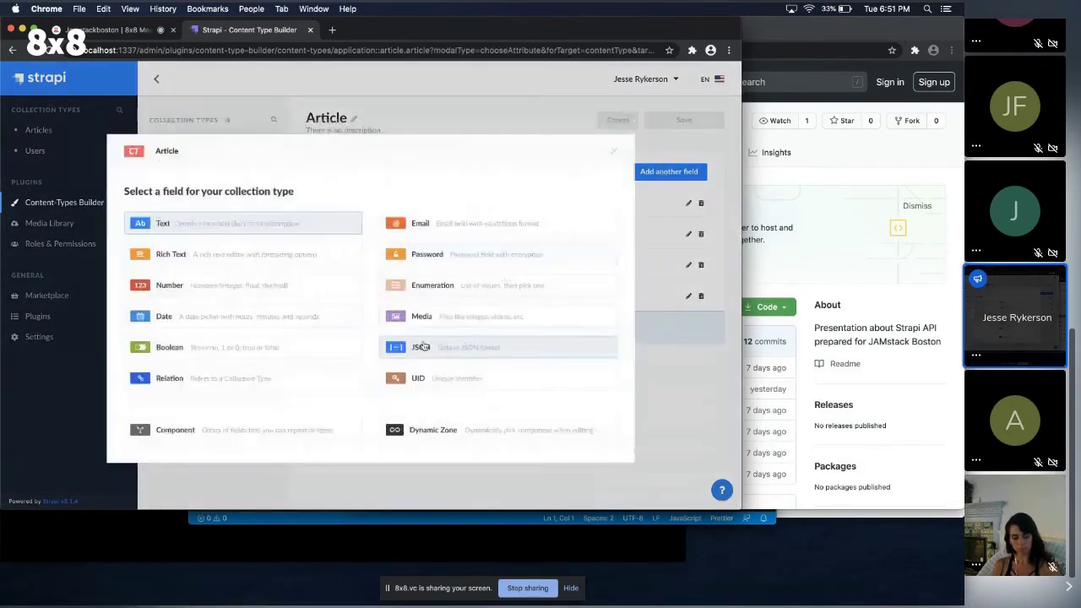
{"action": "left_click", "coordinate": [258, 381]}
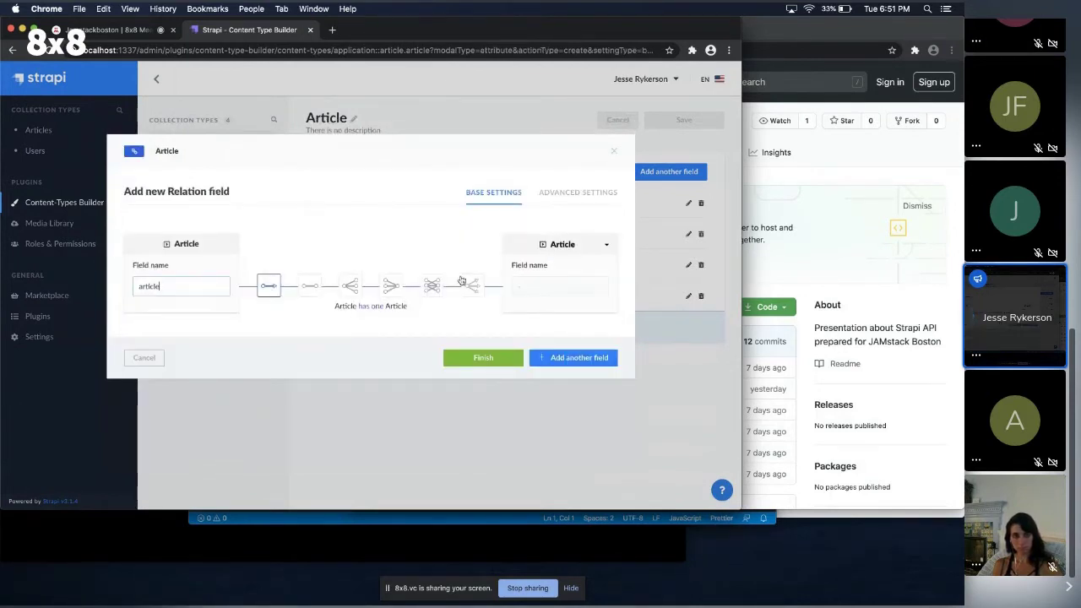
{"action": "left_click", "coordinate": [607, 245]}
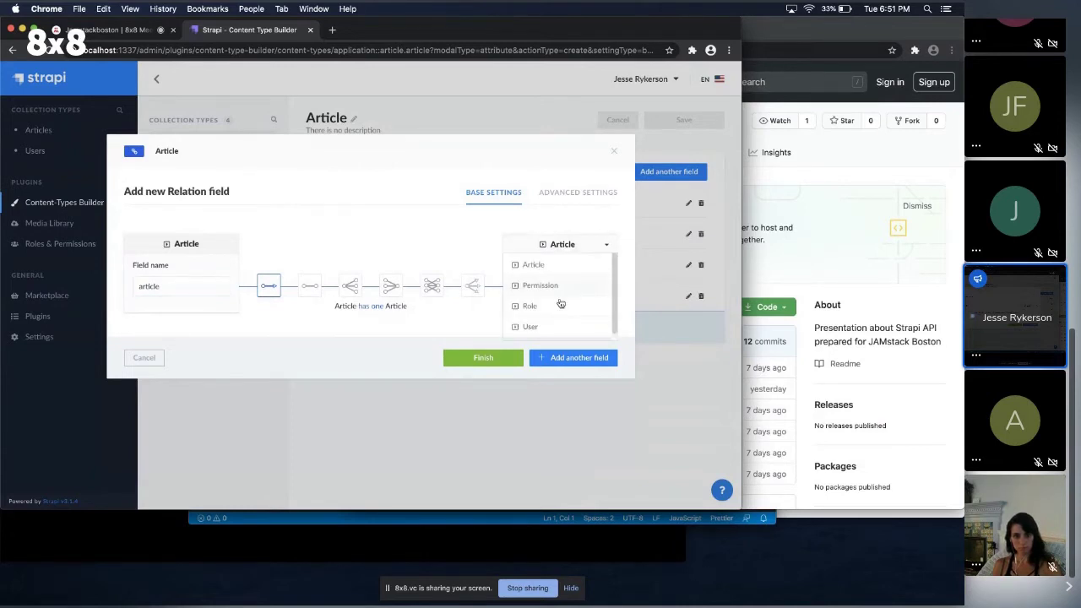
{"action": "left_click", "coordinate": [530, 327]}
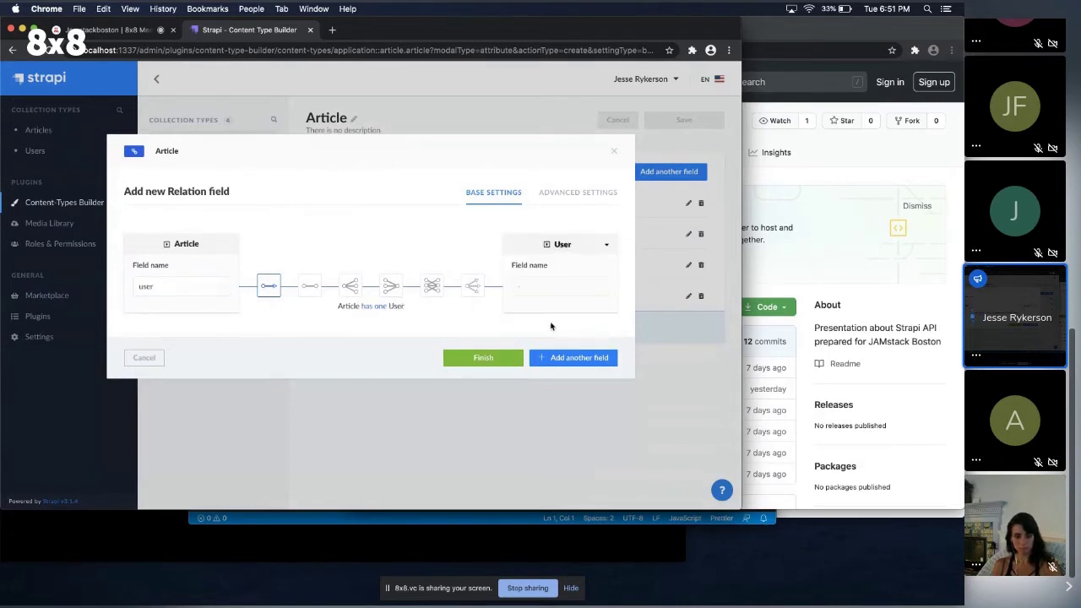
Set the relation to 'User has many Articles', name the field article, and finish.
{"action": "left_click", "coordinate": [181, 285]}
{"action": "double_click", "coordinate": [181, 285]}
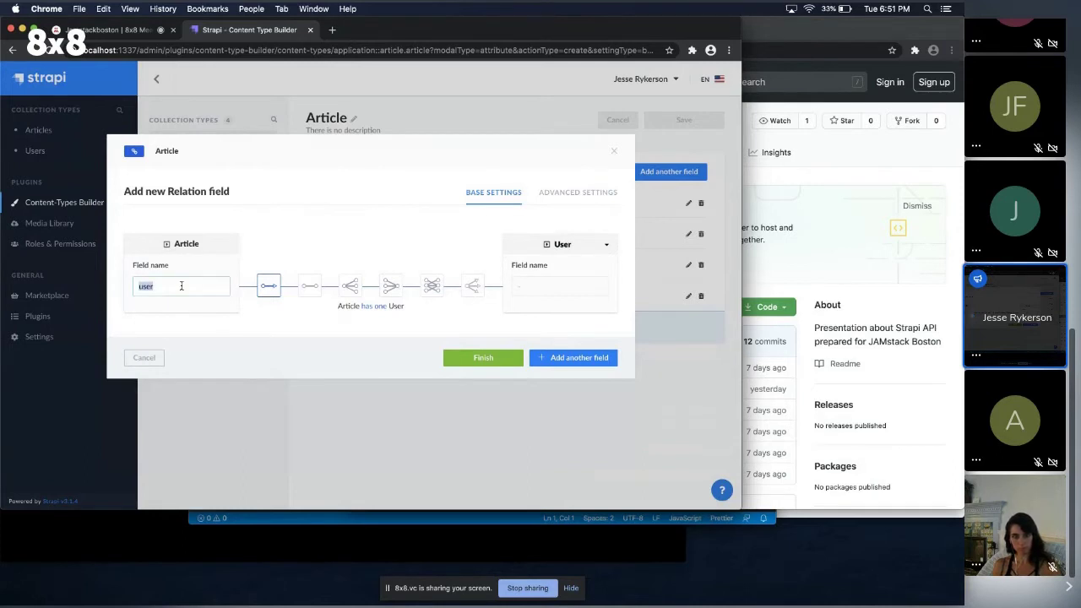
{"action": "left_click", "coordinate": [353, 288]}
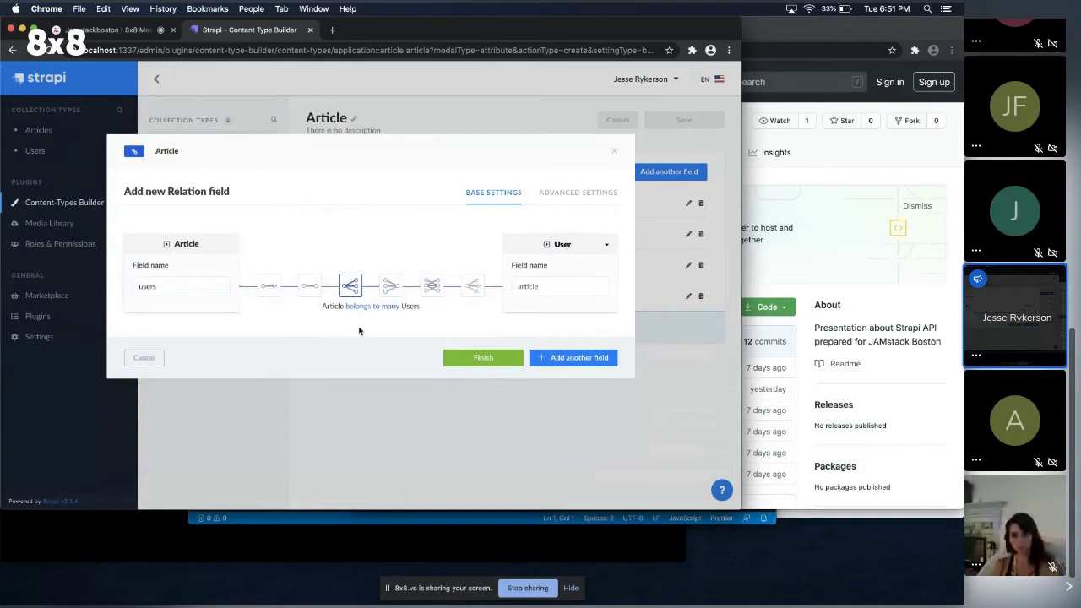
{"action": "left_click", "coordinate": [390, 284]}
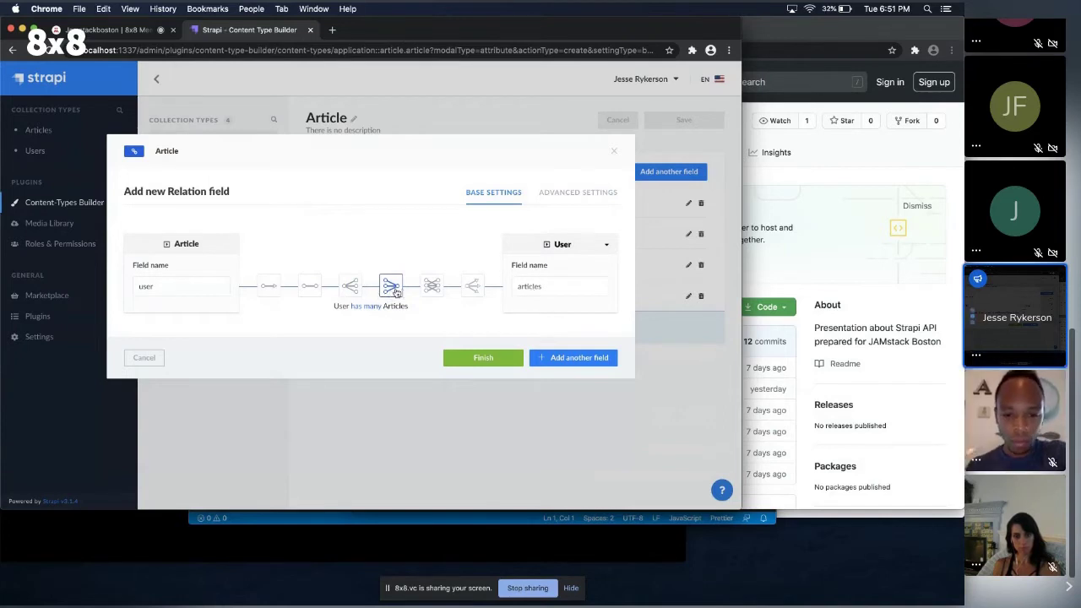
{"action": "double_click", "coordinate": [173, 286]}
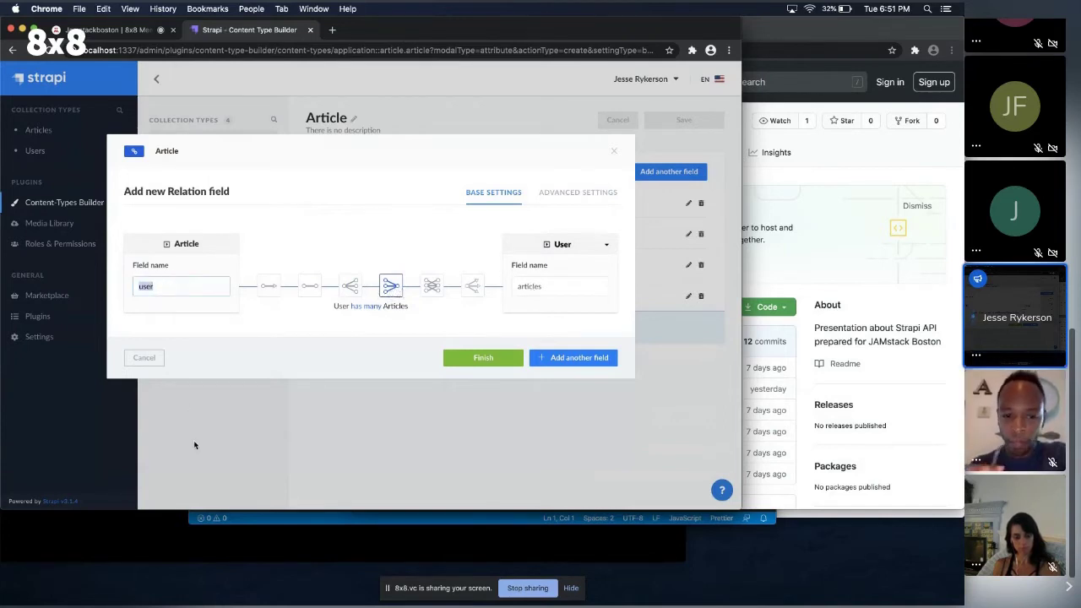
{"action": "type", "text": "article"}
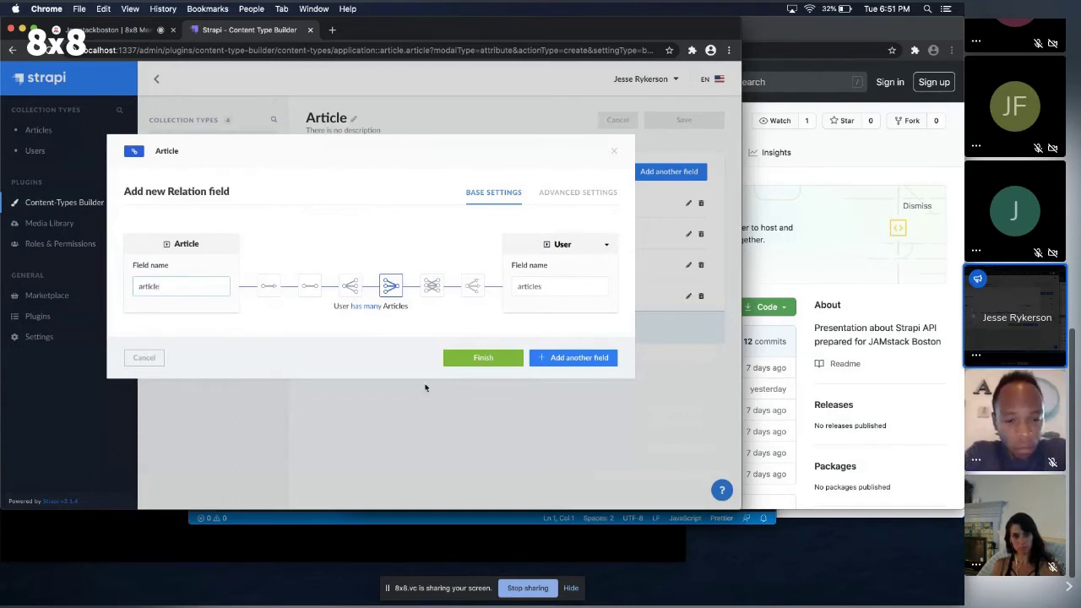
{"action": "left_click", "coordinate": [510, 360]}
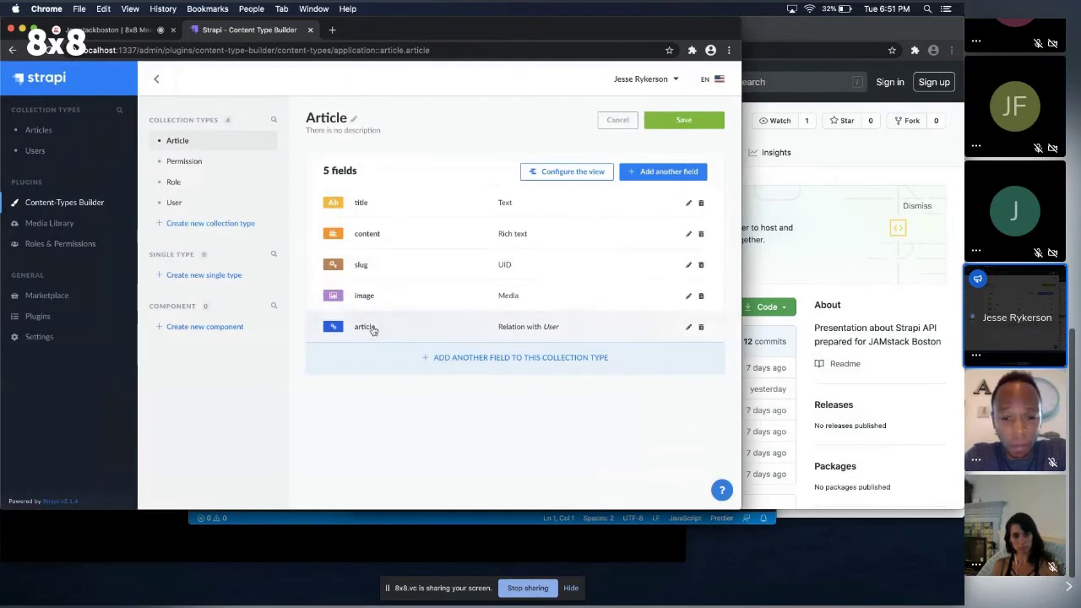
Save the Article type and confirm User now has a matching articles field.
{"action": "left_click", "coordinate": [684, 121]}
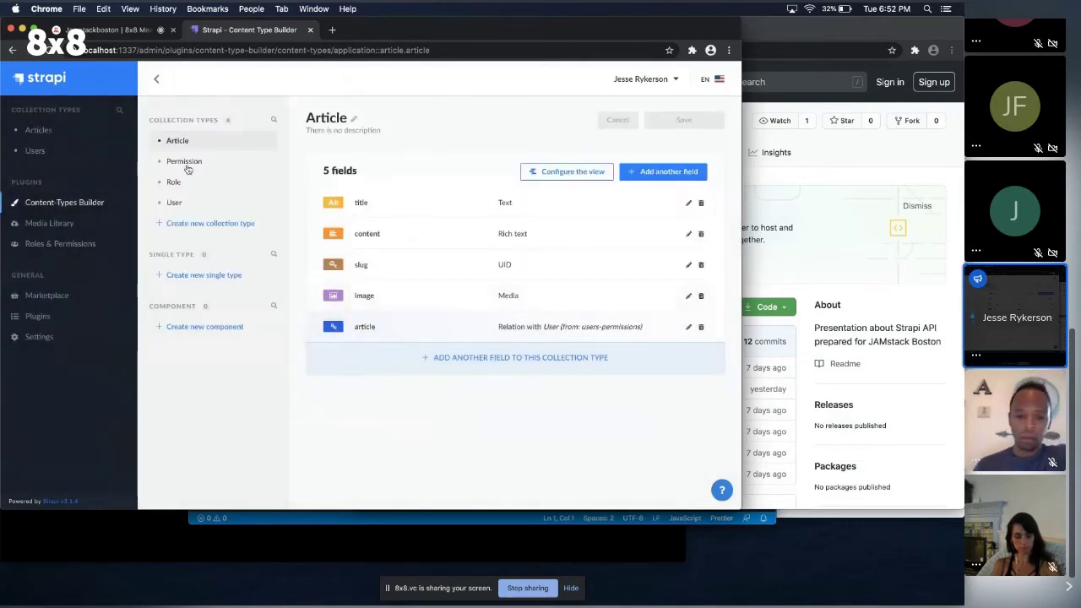
{"action": "left_click", "coordinate": [176, 203]}
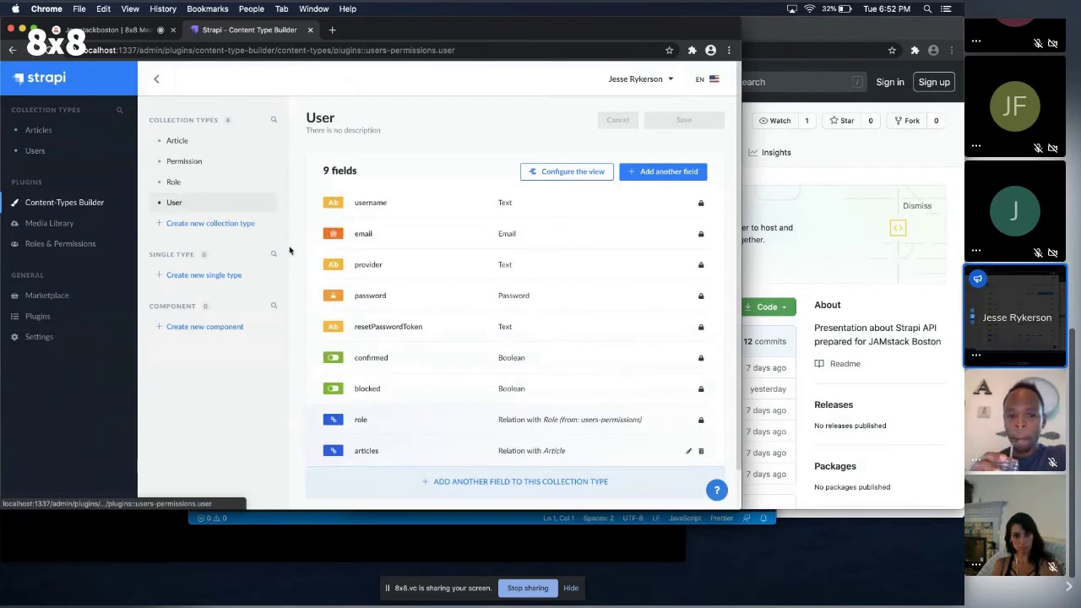
{"action": "scroll", "coordinate": [417, 411], "scroll_direction": "down", "scroll_amount": 2}
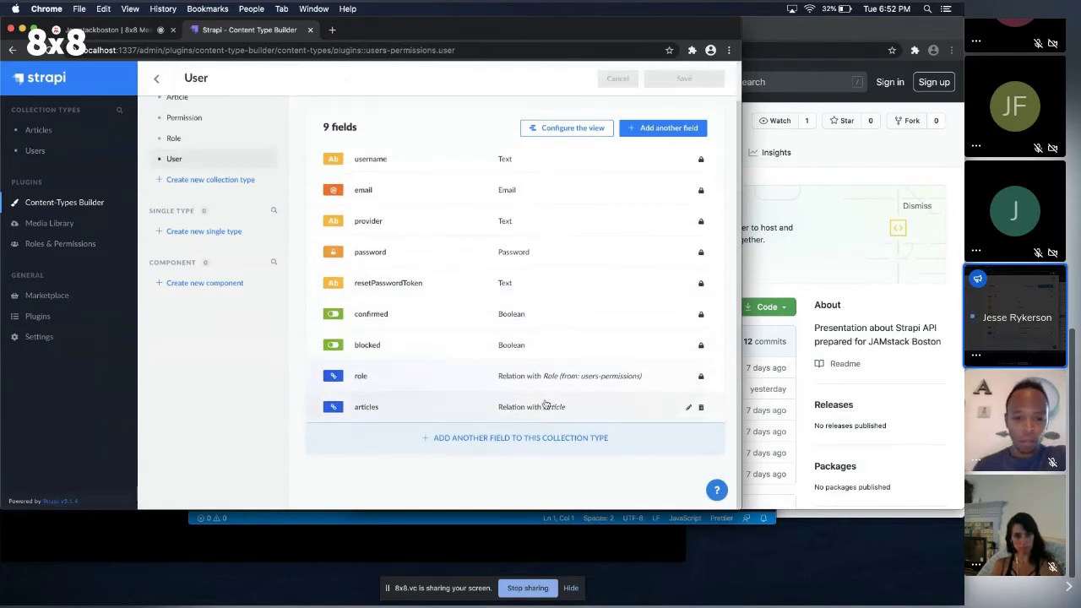
{"action": "scroll", "coordinate": [184, 150], "scroll_direction": "up", "scroll_amount": 2}
{"action": "left_click", "coordinate": [194, 150]}
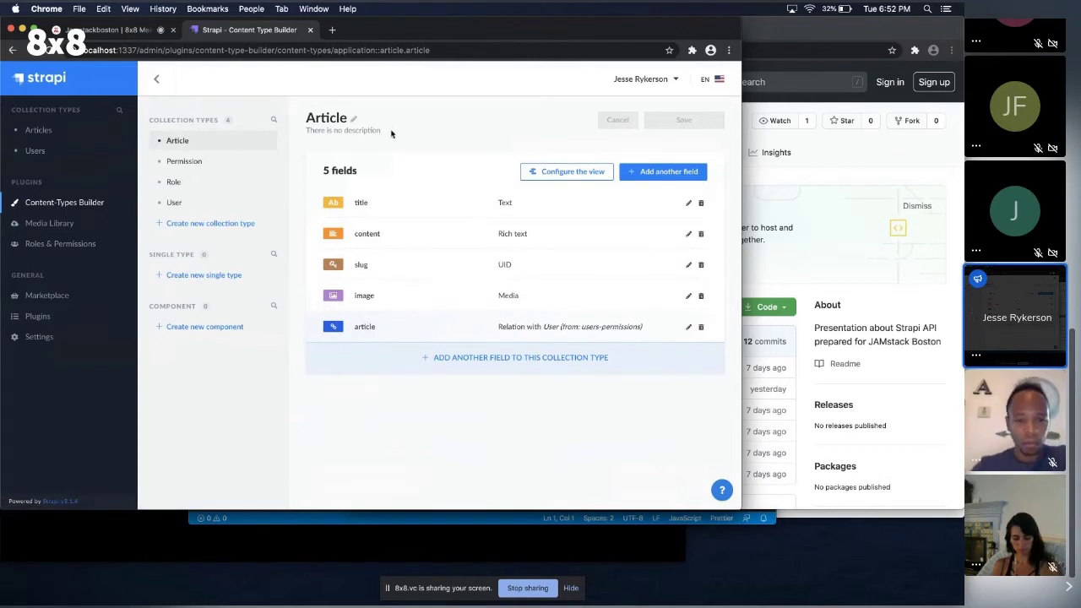
{"action": "key", "text": "super+Tab"}
{"action": "key", "text": "super+Tab"}
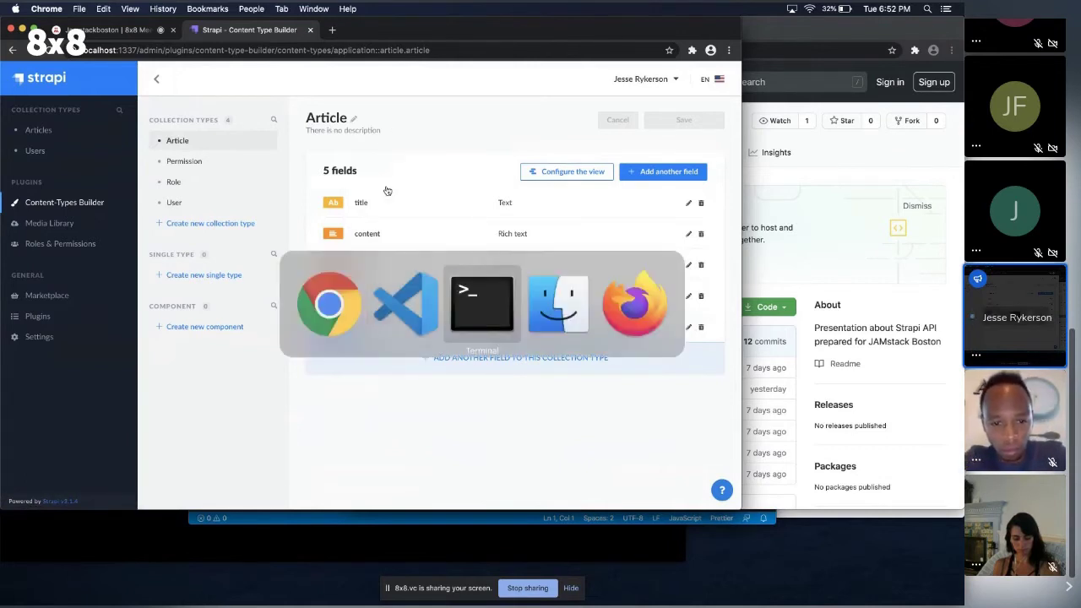
{"action": "left_click", "coordinate": [382, 321]}
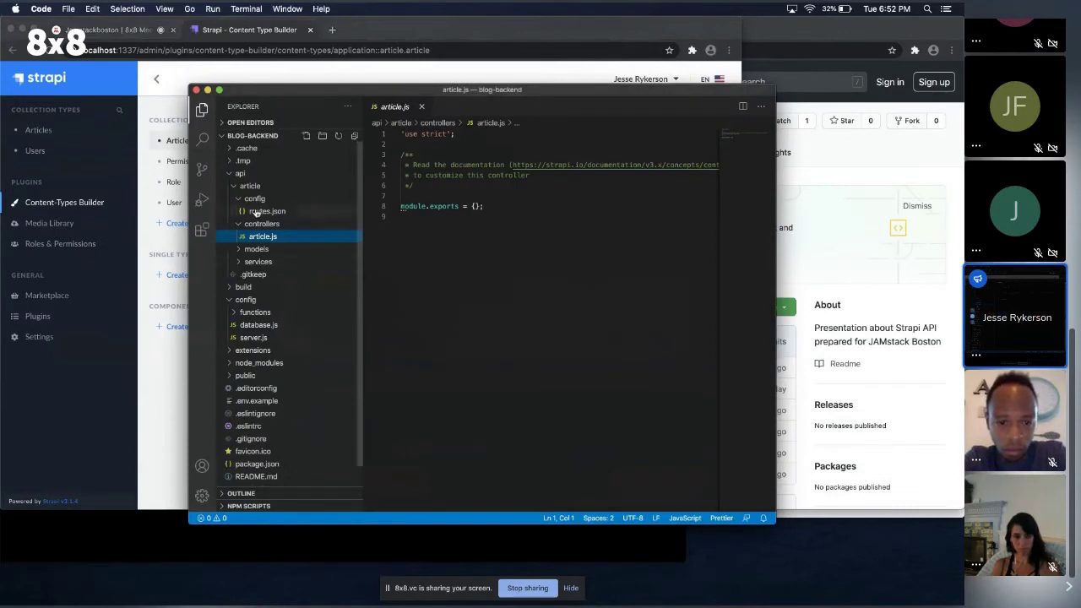
{"action": "left_click", "coordinate": [256, 250]}
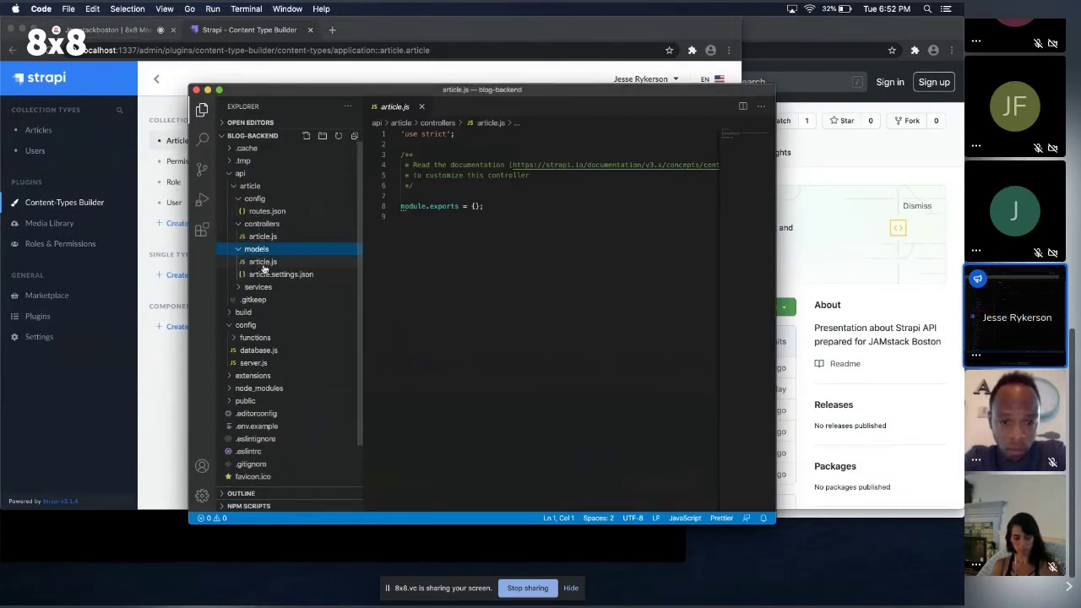
{"action": "left_click", "coordinate": [280, 274]}
{"action": "scroll", "coordinate": [530, 247], "scroll_direction": "down", "scroll_amount": 1}
{"action": "scroll", "coordinate": [530, 246], "scroll_direction": "down", "scroll_amount": 5}
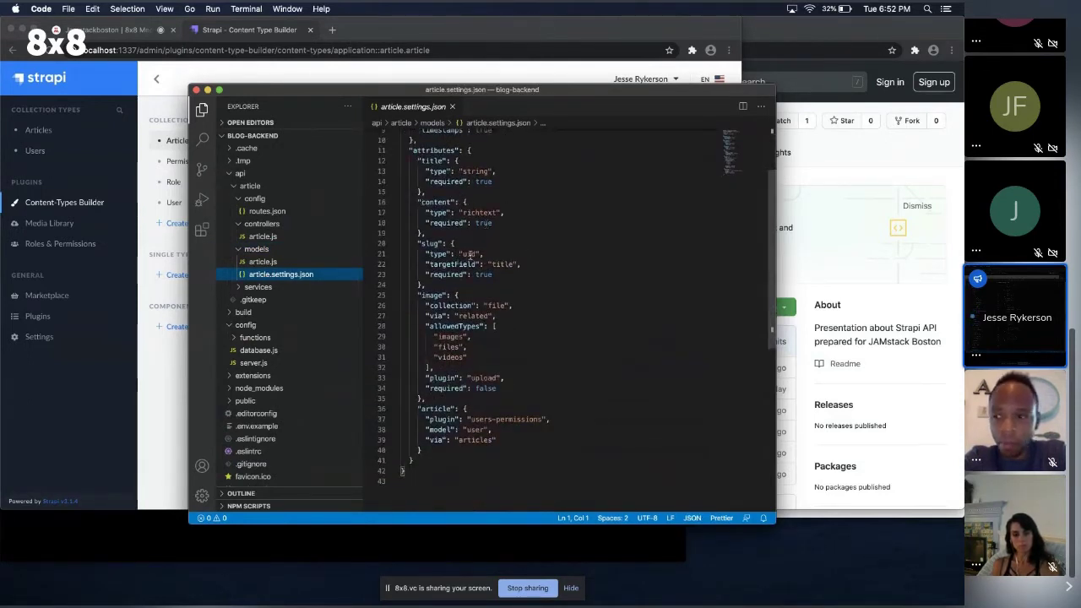
{"action": "scroll", "coordinate": [496, 285], "scroll_direction": "up", "scroll_amount": 6}
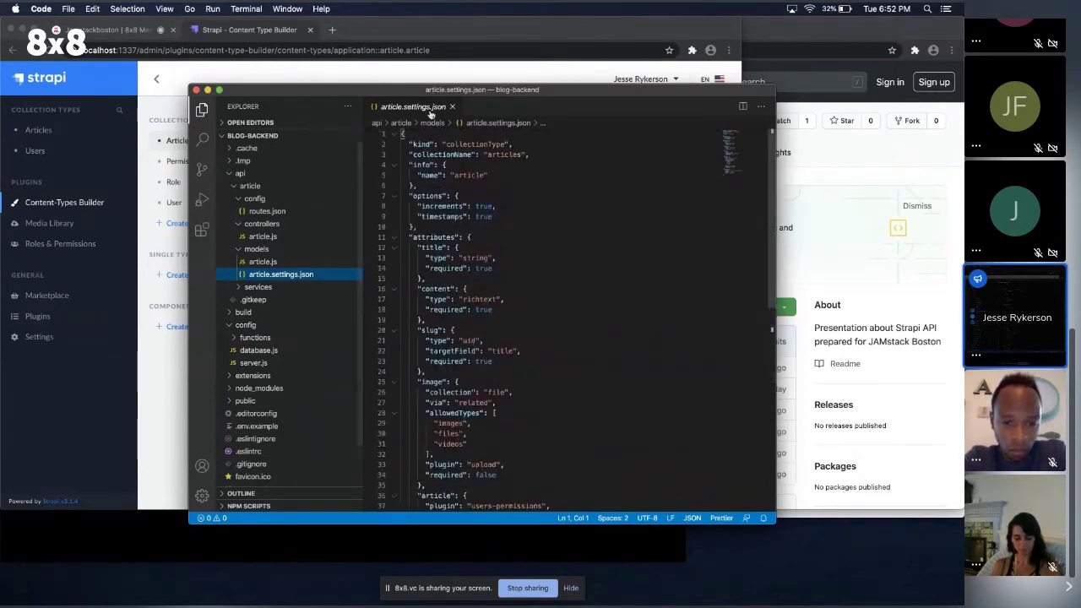
{"action": "left_click", "coordinate": [452, 106]}
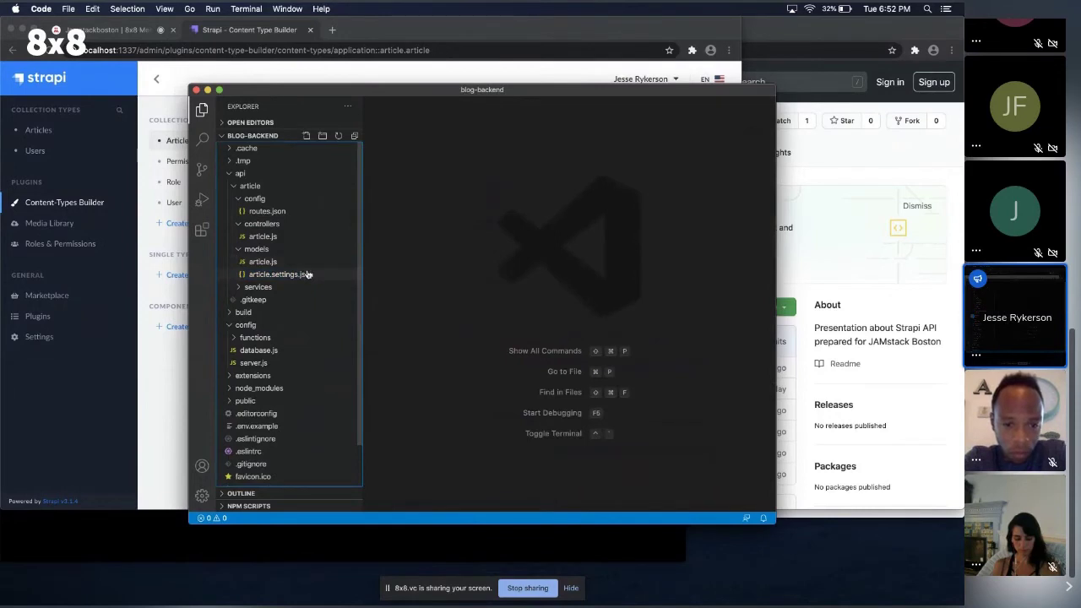
{"action": "left_click", "coordinate": [133, 199]}
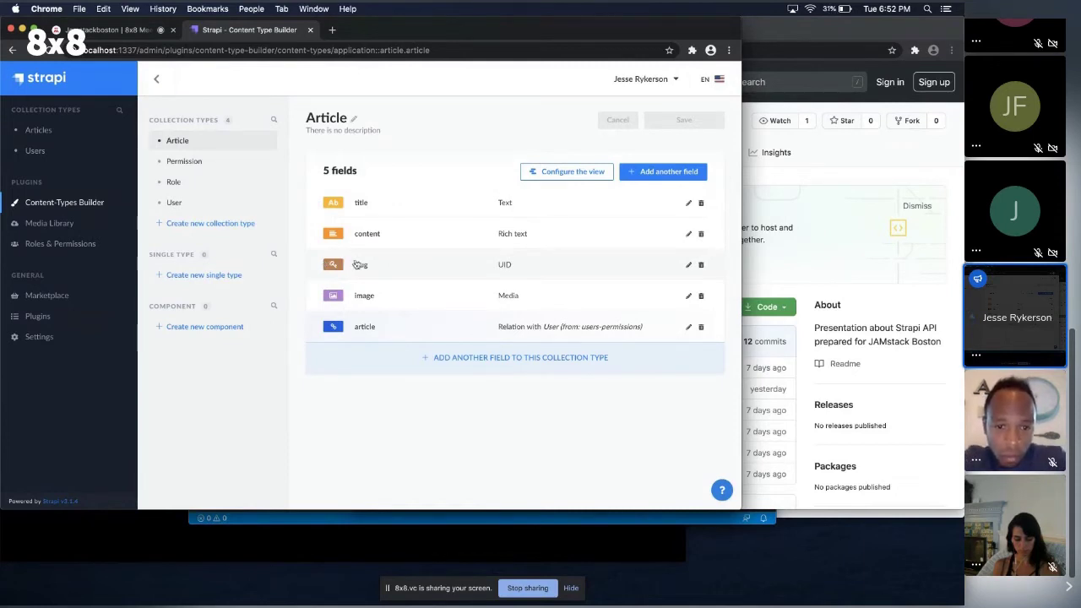
{"action": "key", "text": "super+Tab"}
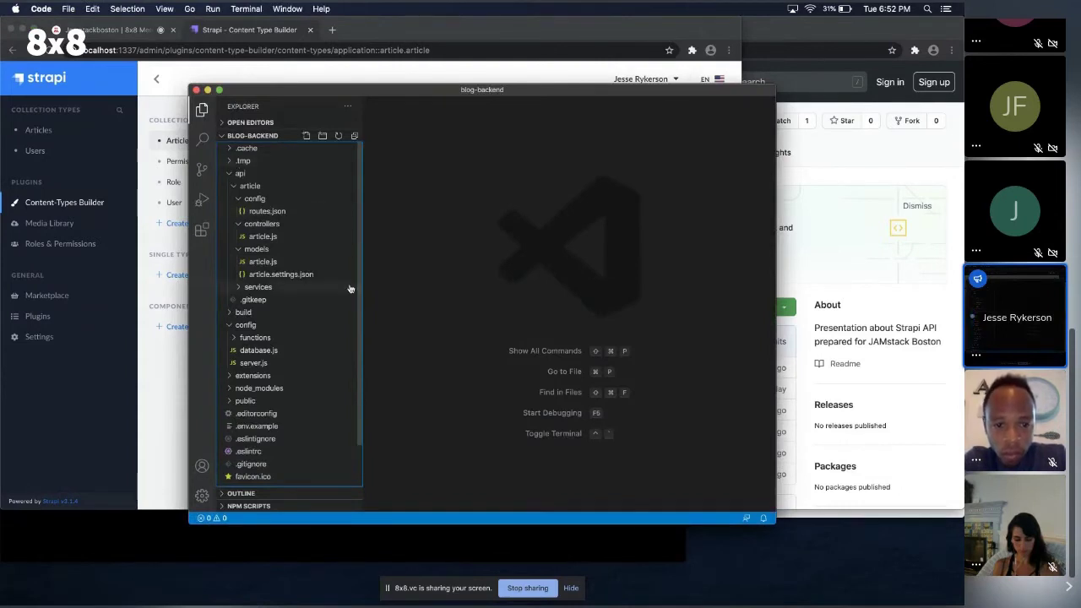
{"action": "key", "text": "super+Tab"}
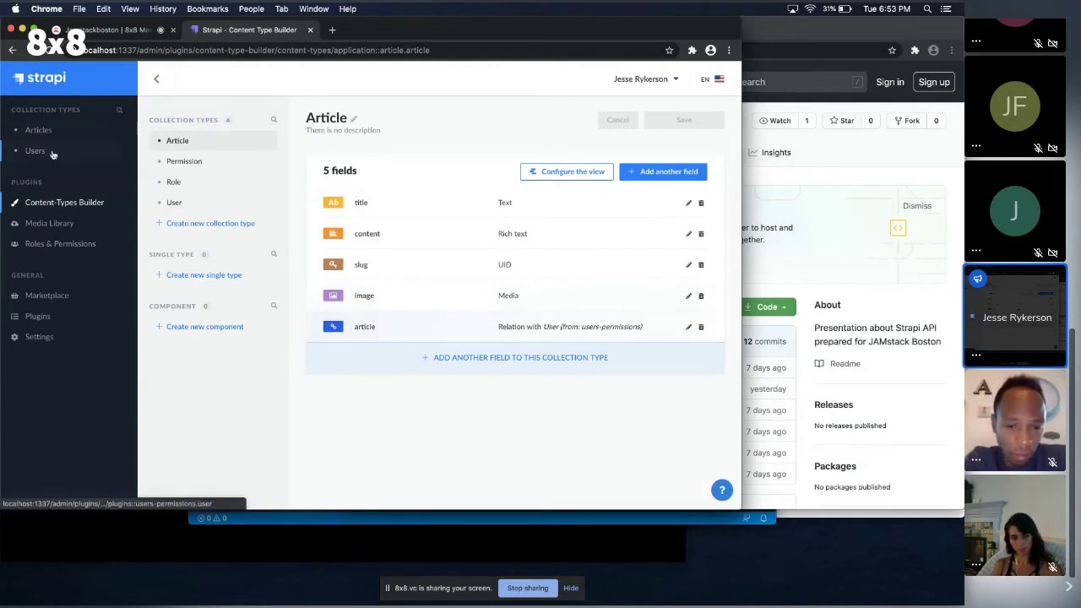
Zoom the Strapi page out, then reset the zoom back to 100%.
{"action": "scroll", "coordinate": [51, 154], "scroll_direction": "up", "scroll_amount": 5, "text": "ctrl"}
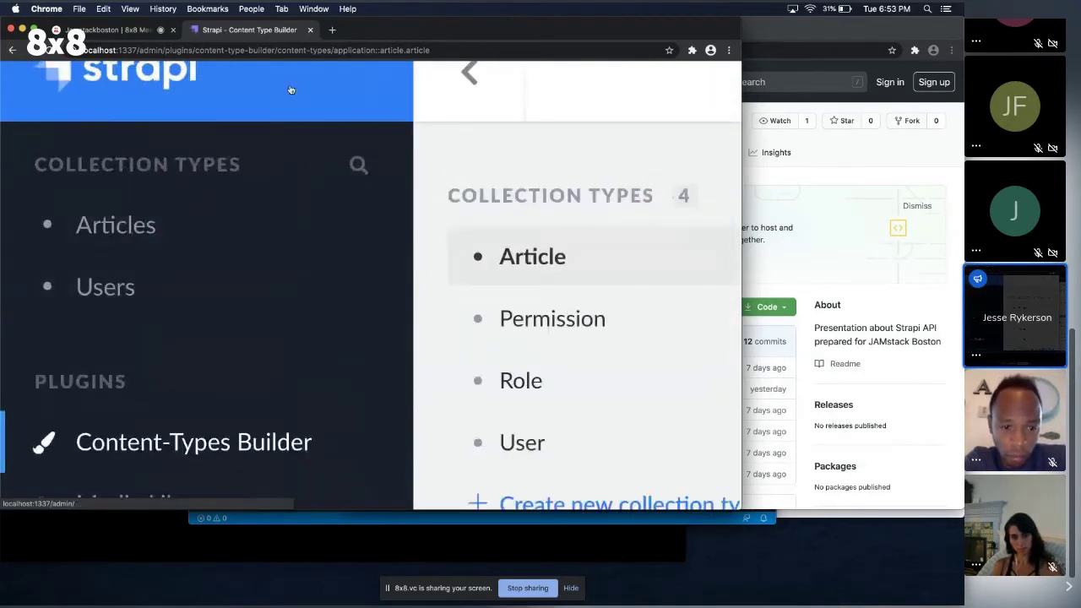
{"action": "key", "text": "super+minus"}
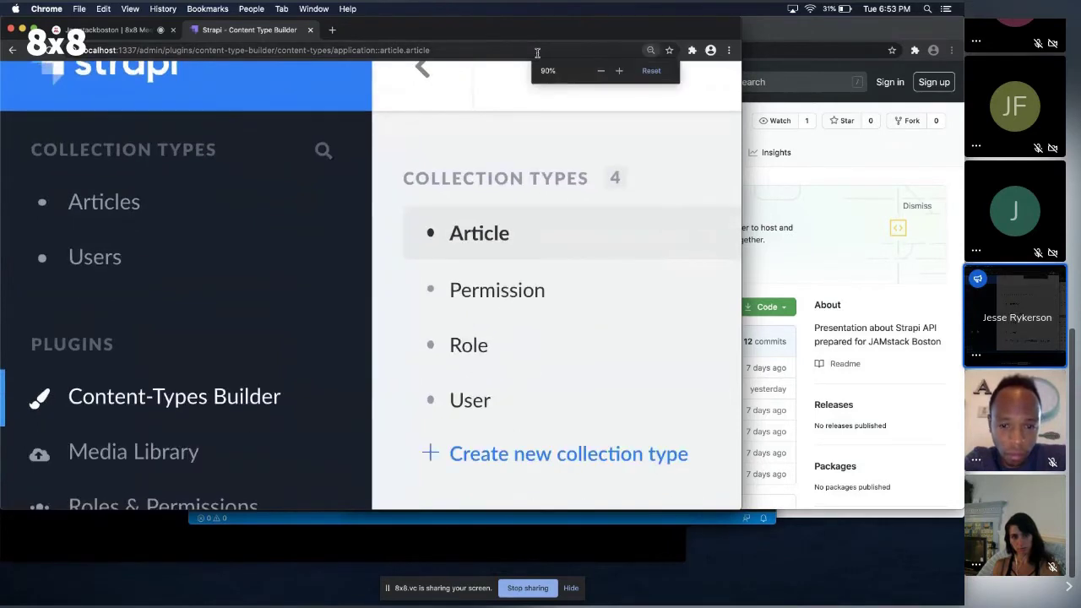
{"action": "key", "text": "super+minus"}
{"action": "key", "text": "super+minus"}
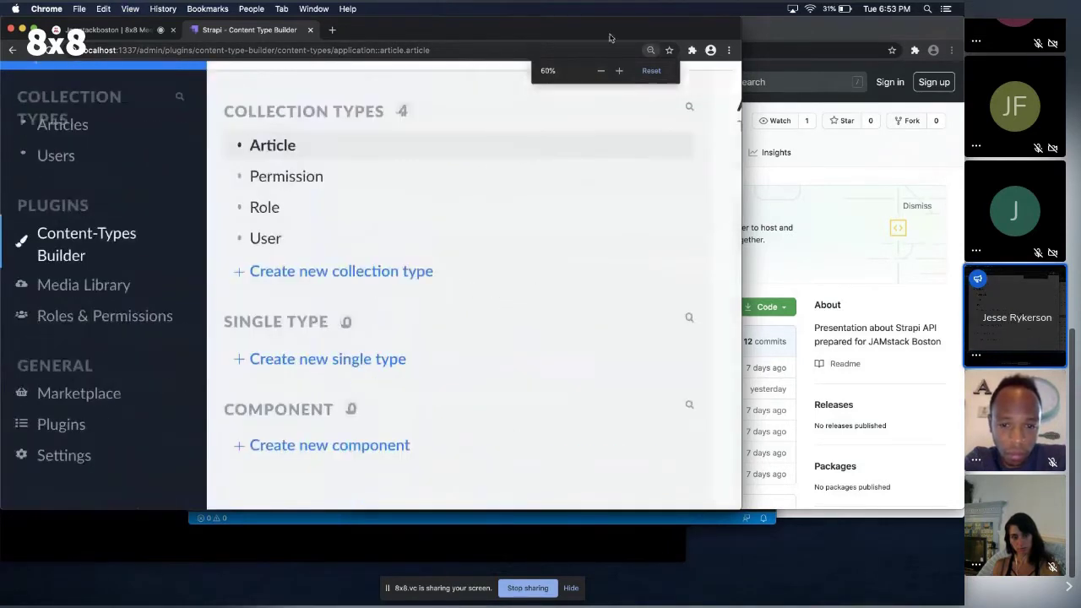
{"action": "left_click", "coordinate": [650, 50]}
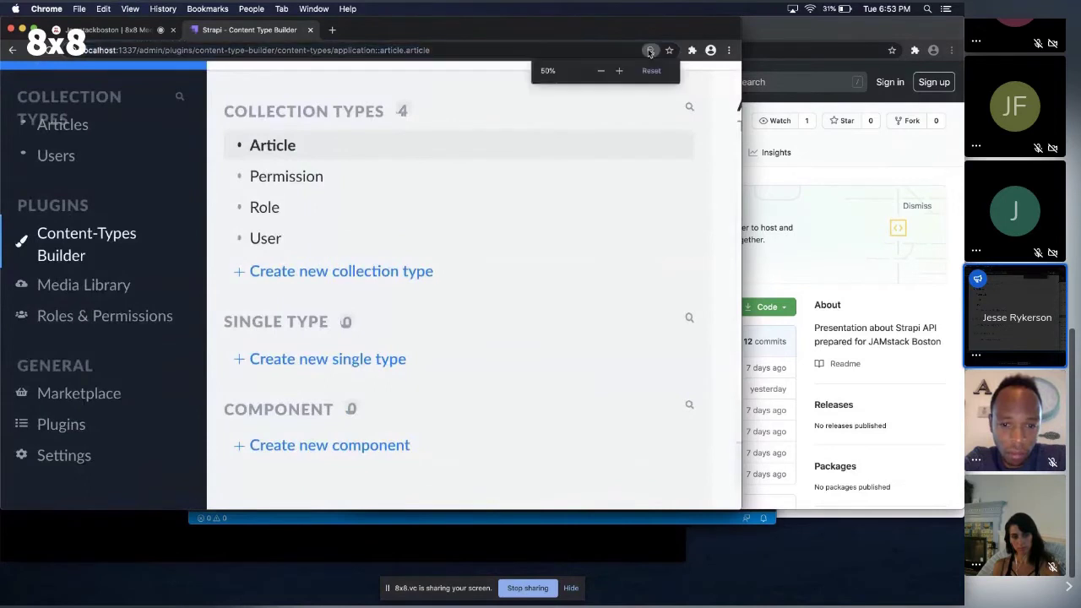
{"action": "left_click", "coordinate": [650, 71]}
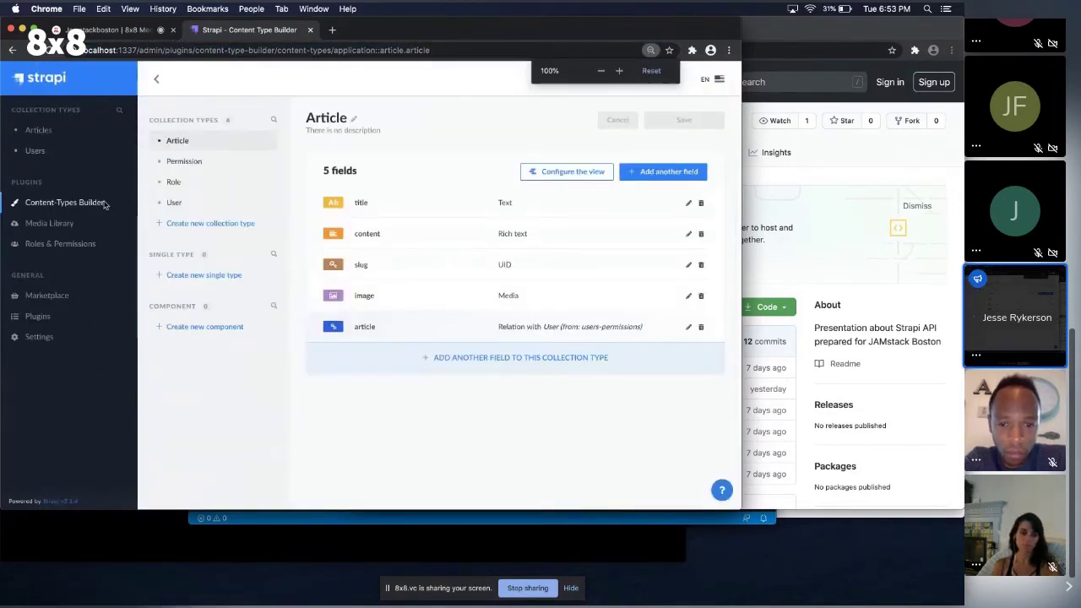
Create a new User entry with a username, e-mail and password, marked confirmed.
{"action": "left_click", "coordinate": [37, 151]}
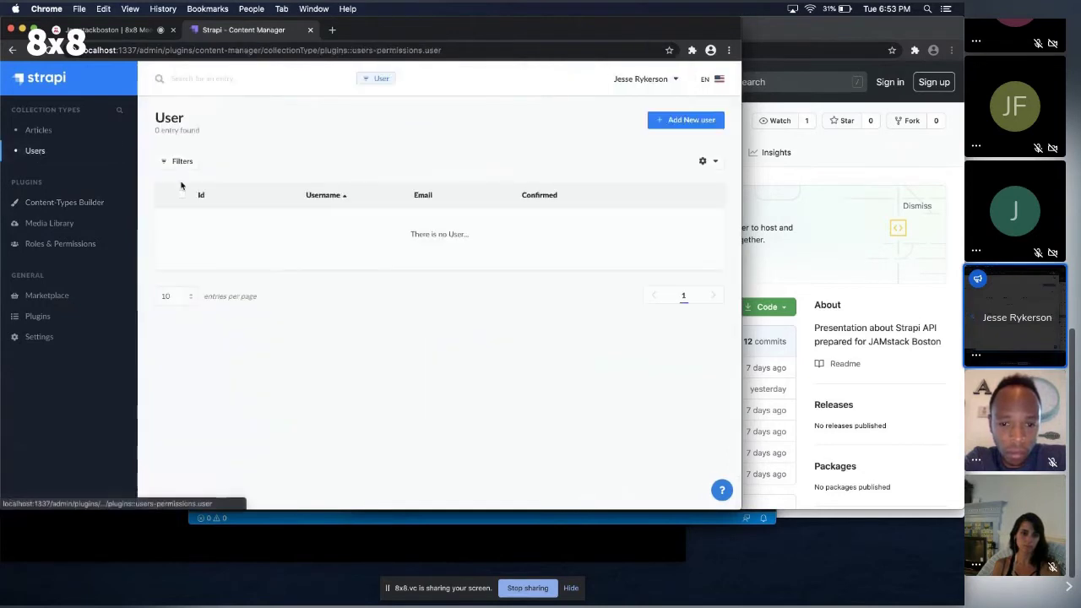
{"action": "left_click", "coordinate": [684, 121]}
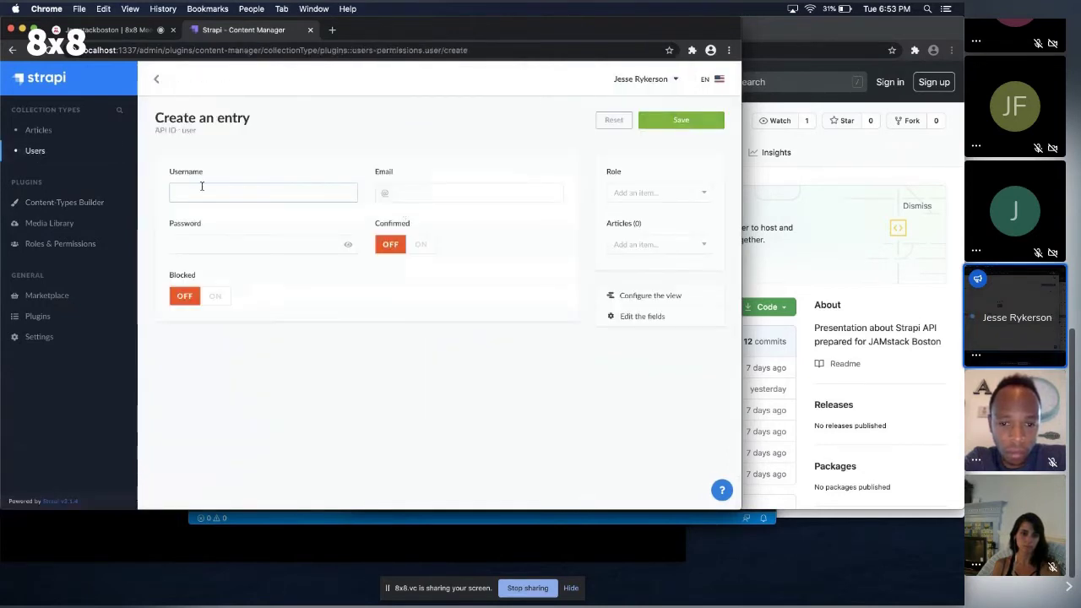
{"action": "left_click", "coordinate": [202, 188]}
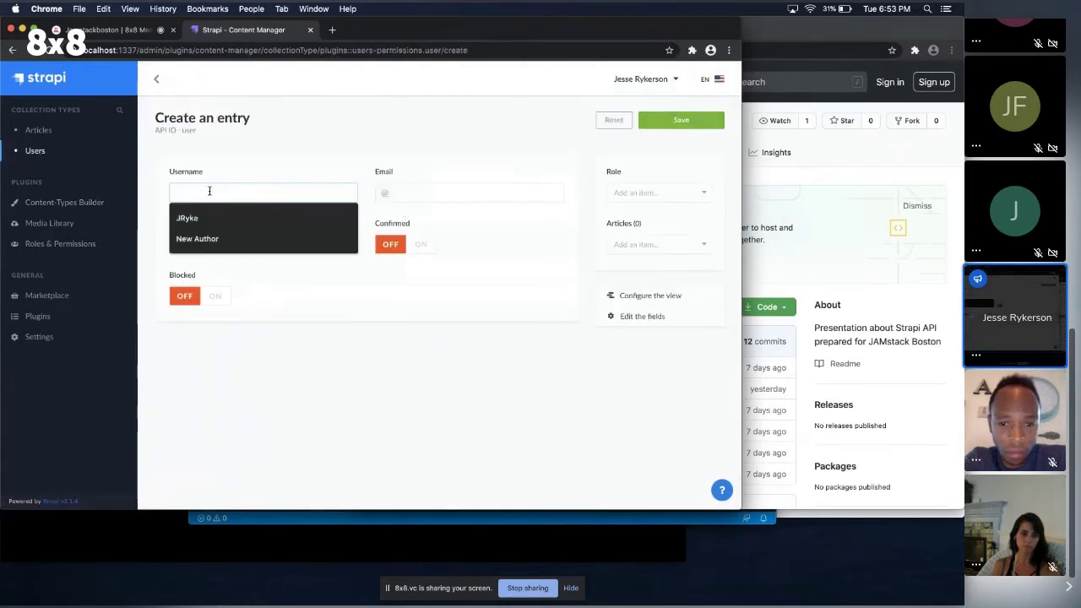
{"action": "type", "text": "Jry"}
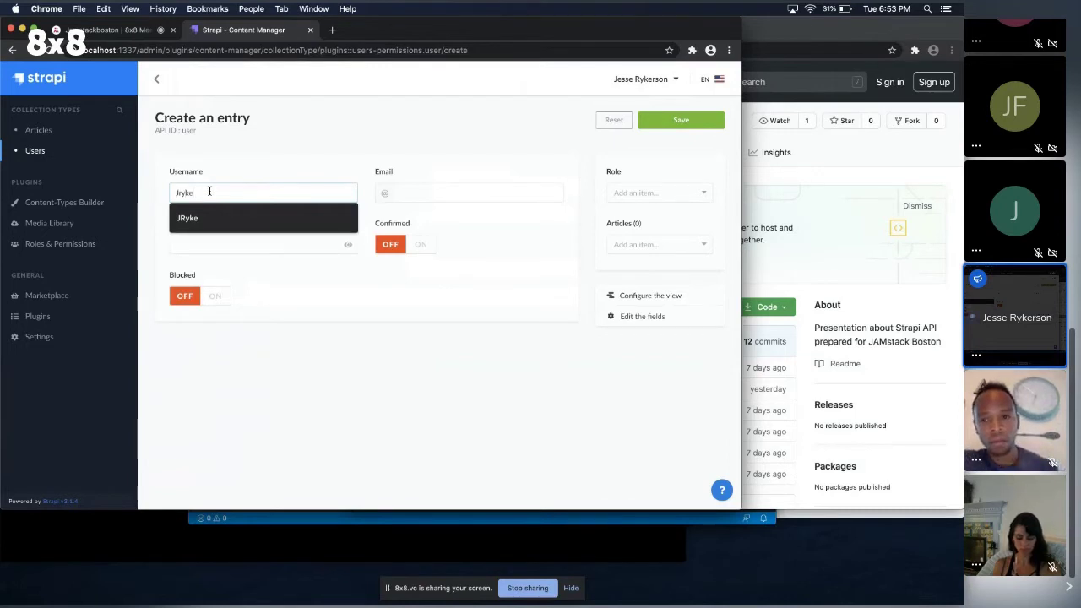
{"action": "type", "text": "ke"}
{"action": "key", "text": "Tab"}
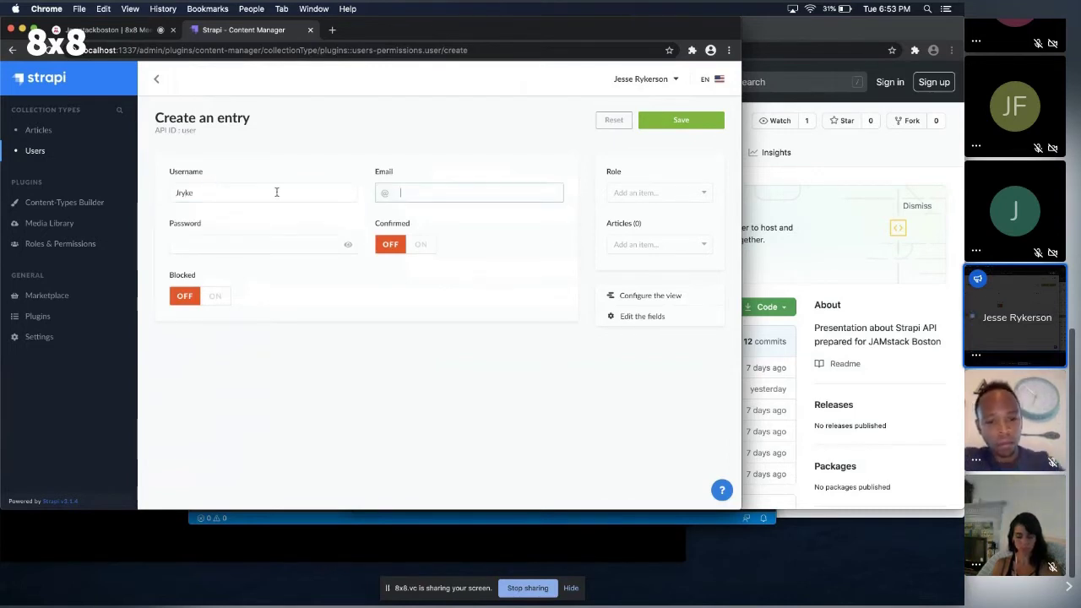
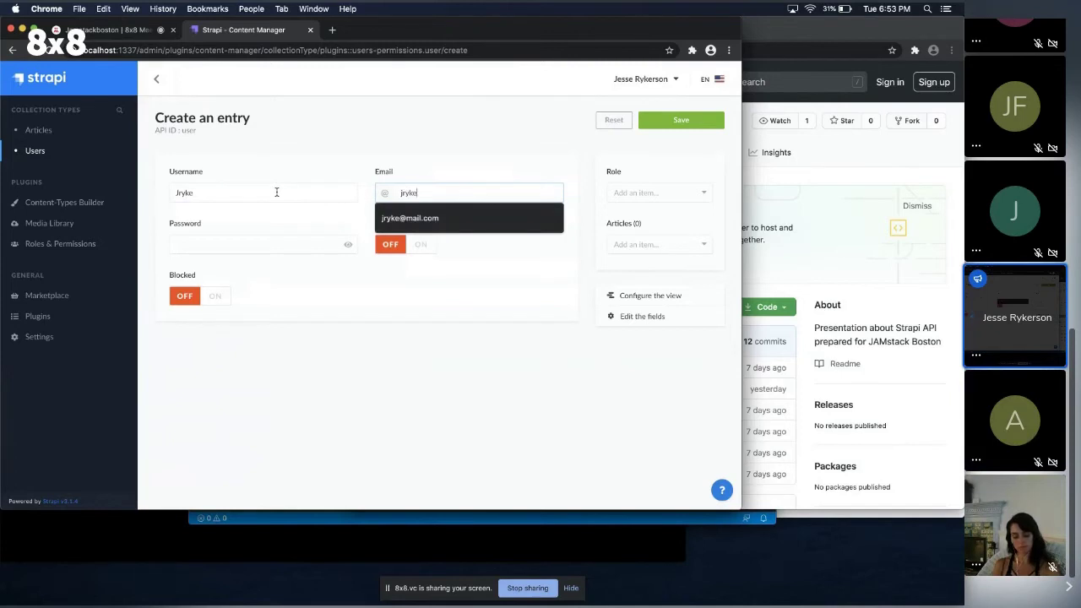
{"action": "left_click", "coordinate": [178, 245]}
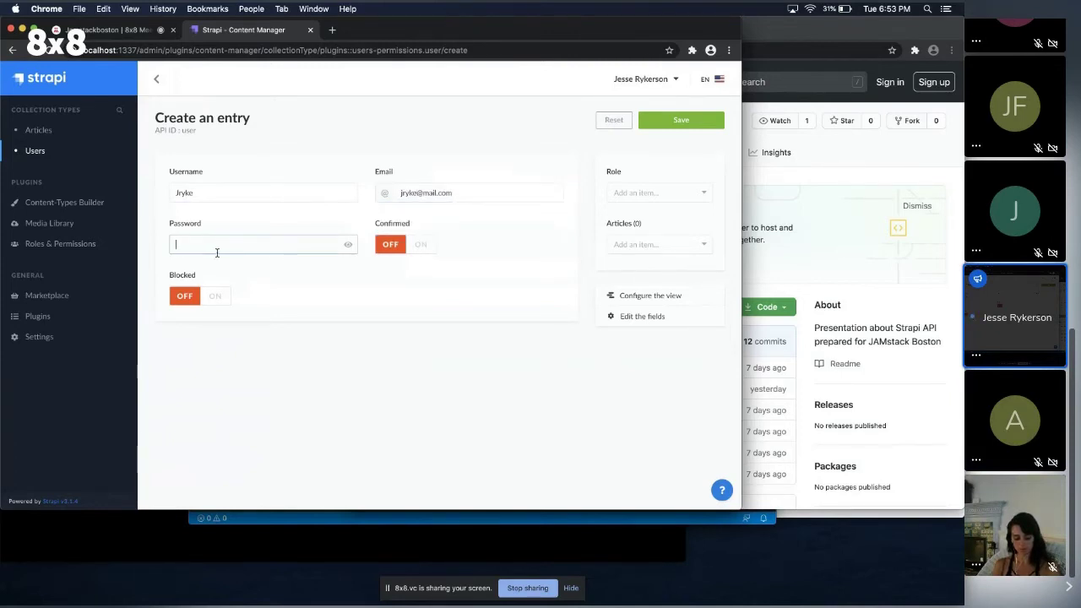
{"action": "type", "text": "*********"}
{"action": "left_click", "coordinate": [426, 244]}
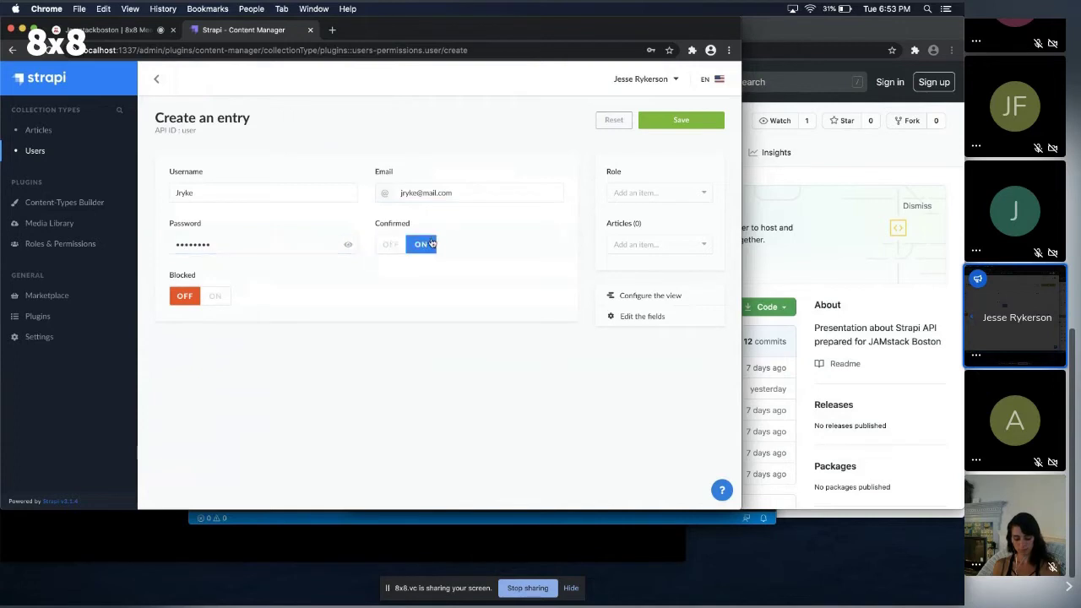
Give the user the Authenticated role, link 'Strapi is a great tool!', and save.
{"action": "left_click", "coordinate": [659, 196]}
{"action": "left_click", "coordinate": [659, 215]}
{"action": "left_click", "coordinate": [652, 246]}
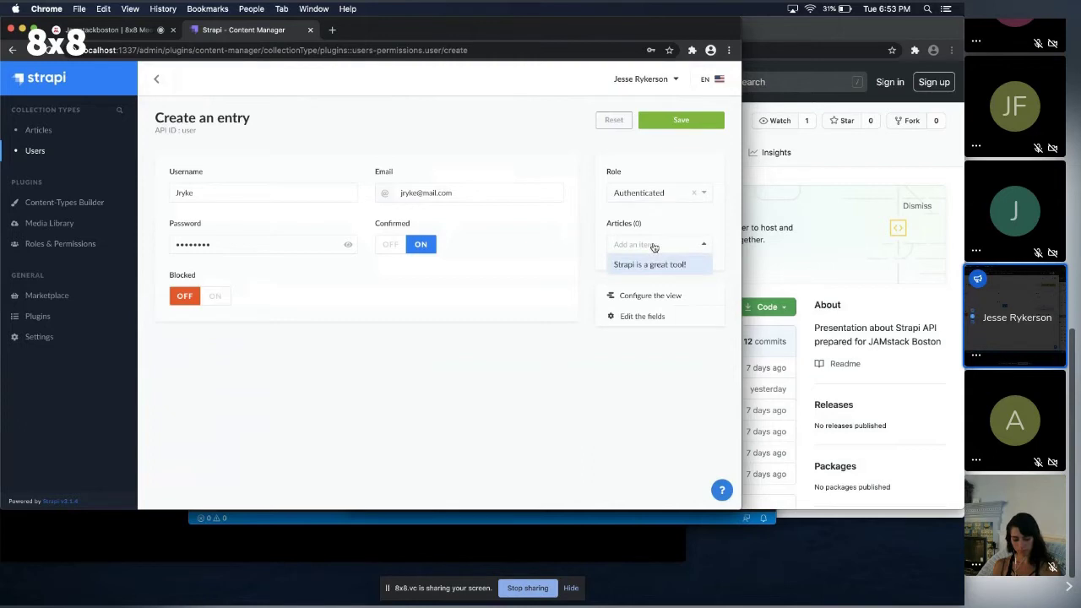
{"action": "left_click", "coordinate": [651, 264]}
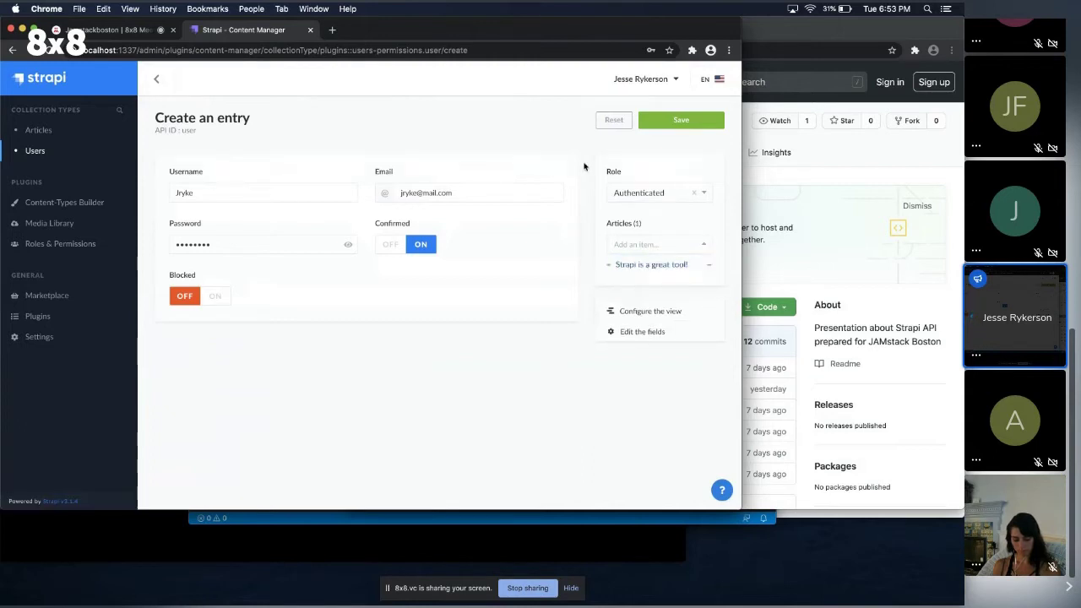
{"action": "left_click", "coordinate": [683, 120]}
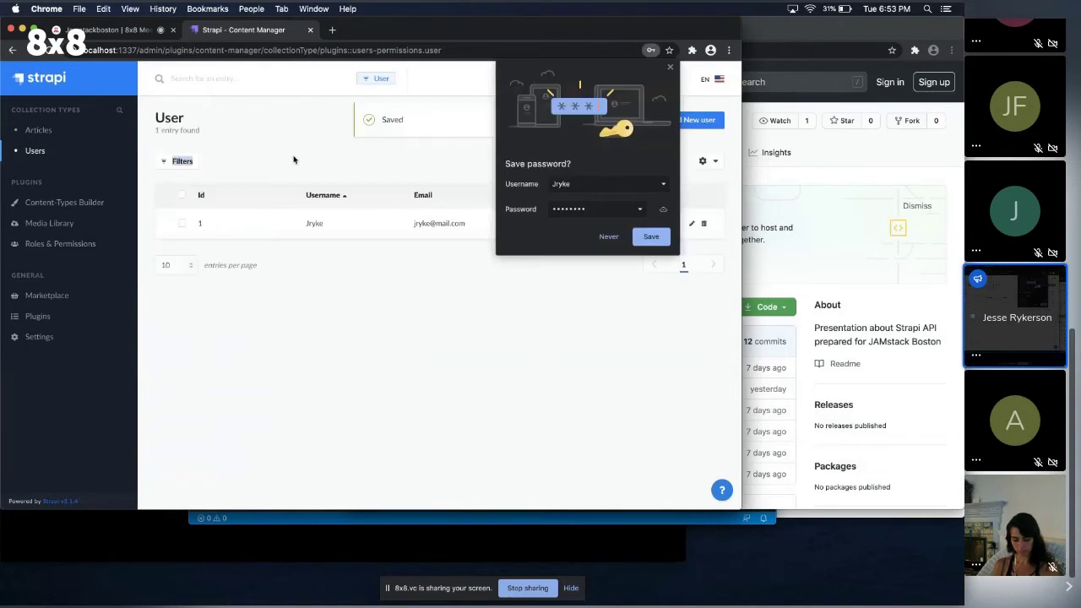
Dismiss Chrome's save-password prompt and reopen 'Strapi is a great tool!' to review its linked user.
{"action": "left_click", "coordinate": [313, 223]}
{"action": "left_click", "coordinate": [670, 66]}
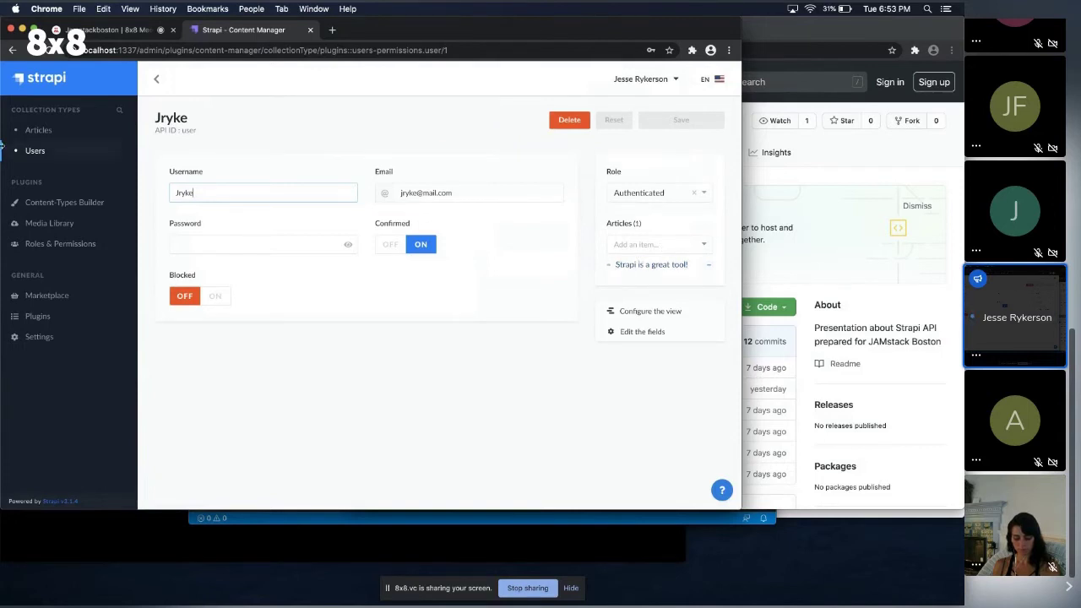
{"action": "left_click", "coordinate": [37, 129]}
{"action": "left_click", "coordinate": [252, 221]}
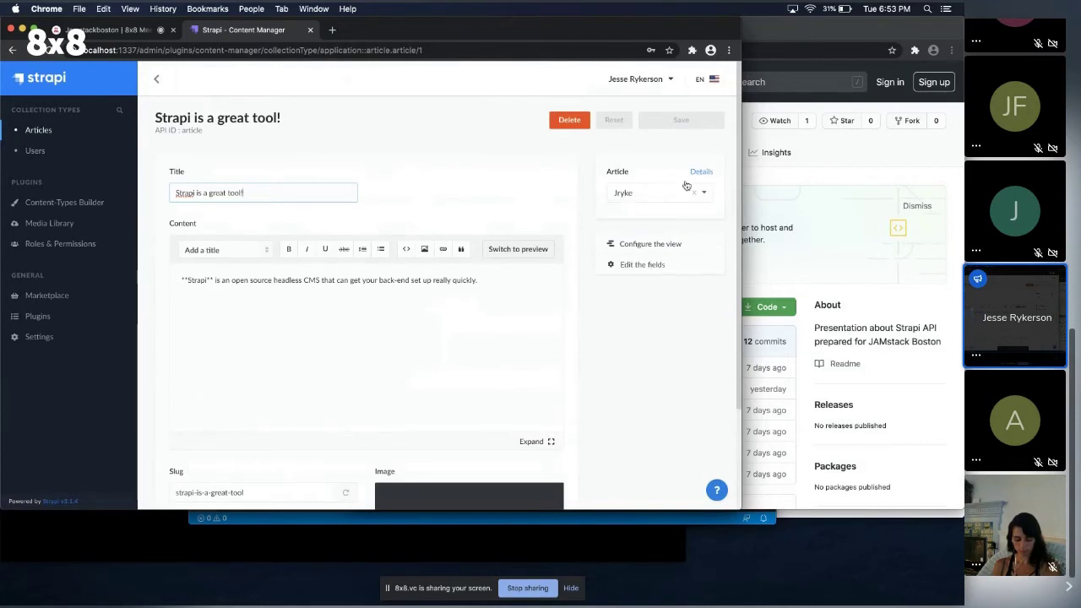
{"action": "scroll", "coordinate": [429, 247], "scroll_direction": "down", "scroll_amount": 3}
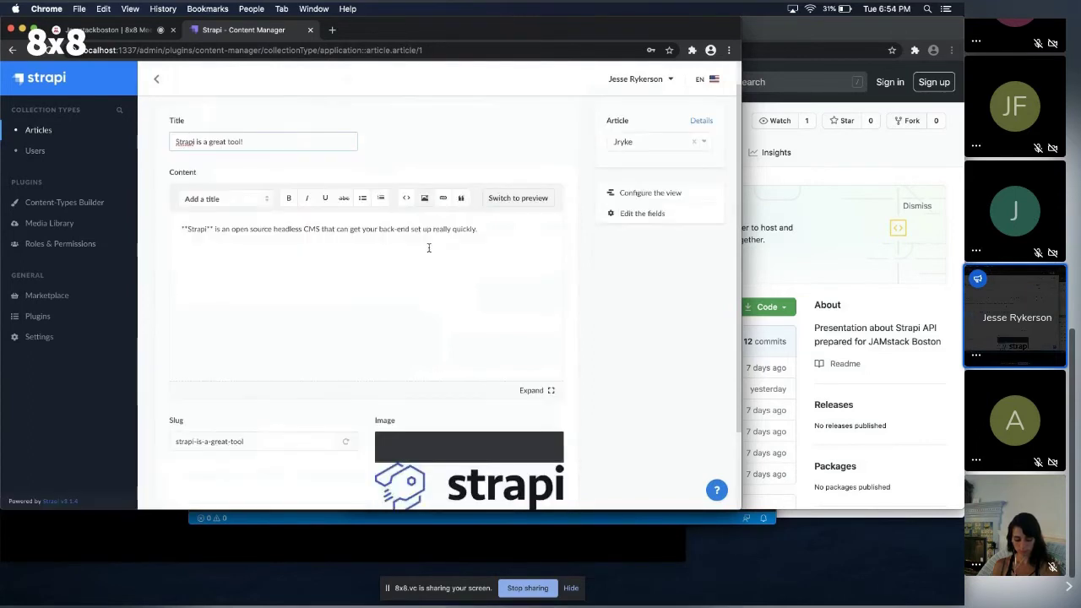
{"action": "scroll", "coordinate": [429, 247], "scroll_direction": "up", "scroll_amount": 3}
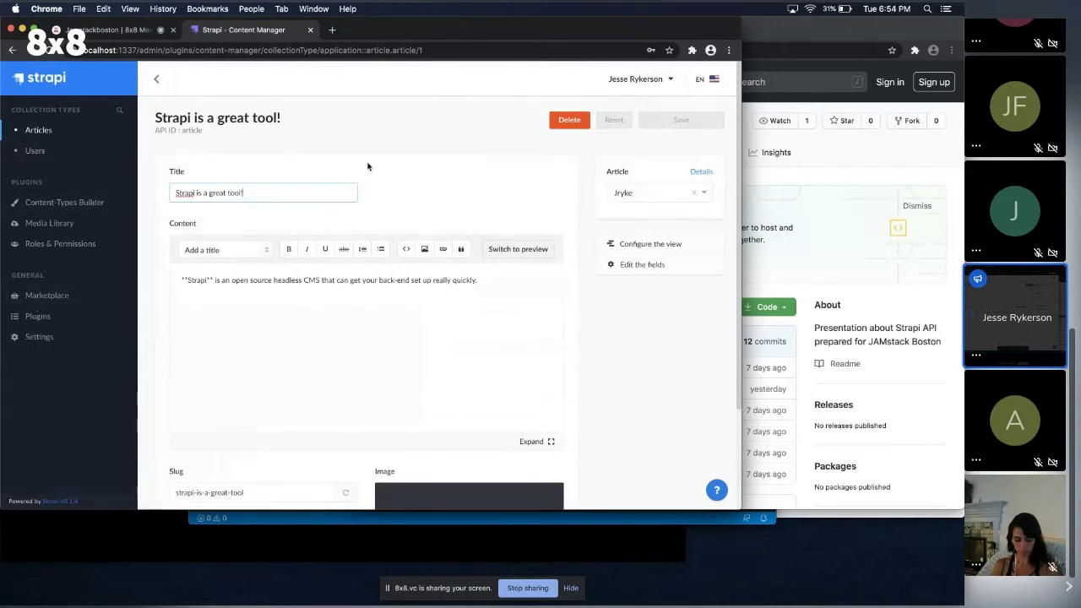
Rename the Article's user relation field to author in the Content-Types Builder.
{"action": "left_click", "coordinate": [36, 151]}
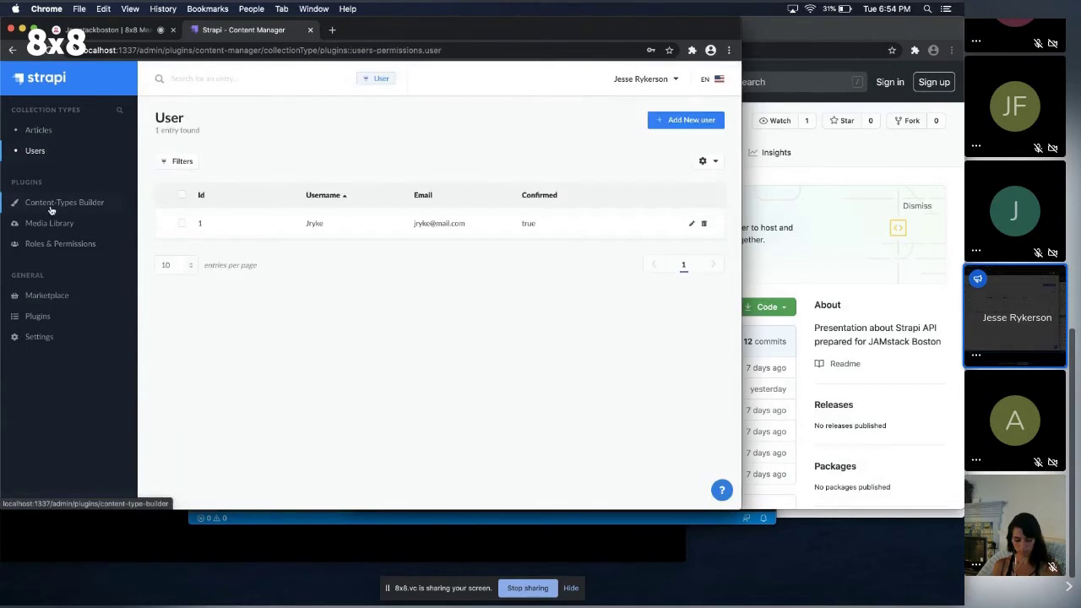
{"action": "left_click", "coordinate": [64, 202]}
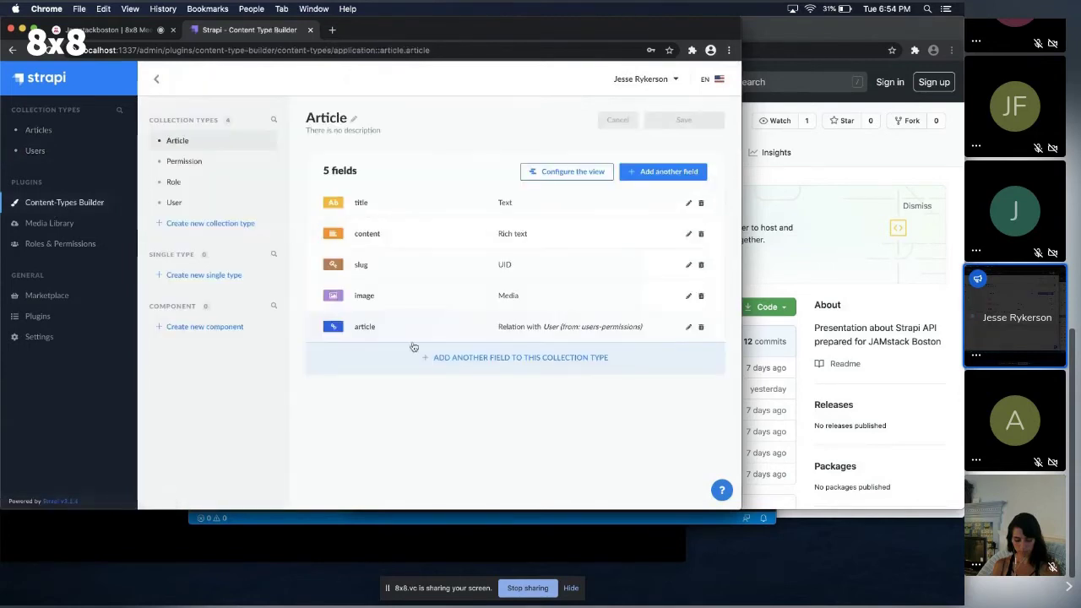
{"action": "left_click", "coordinate": [686, 331]}
{"action": "double_click", "coordinate": [157, 287]}
{"action": "type", "text": "author"}
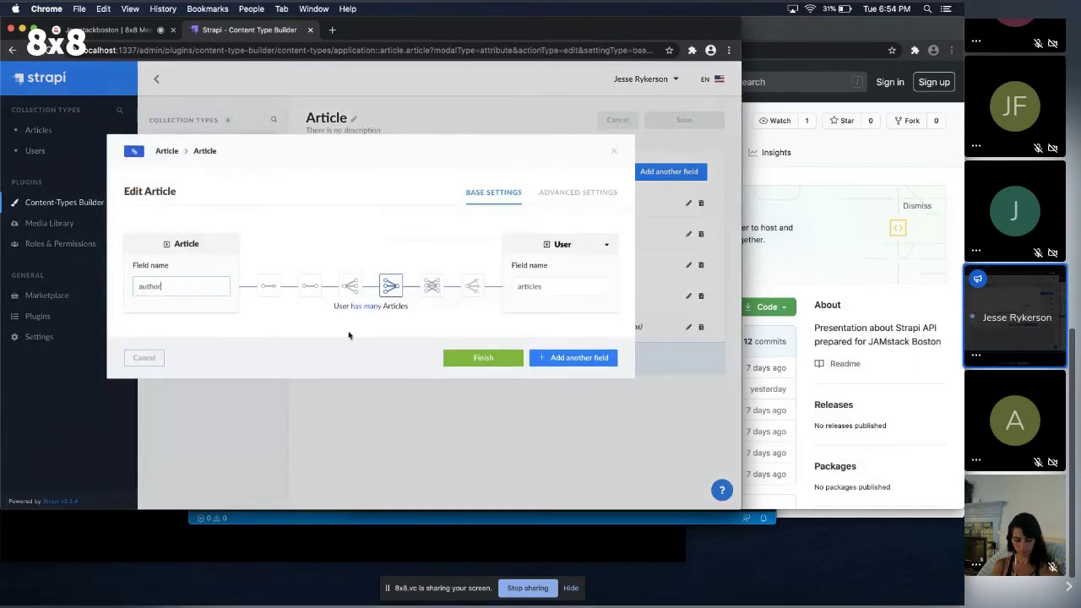
{"action": "left_click", "coordinate": [482, 361]}
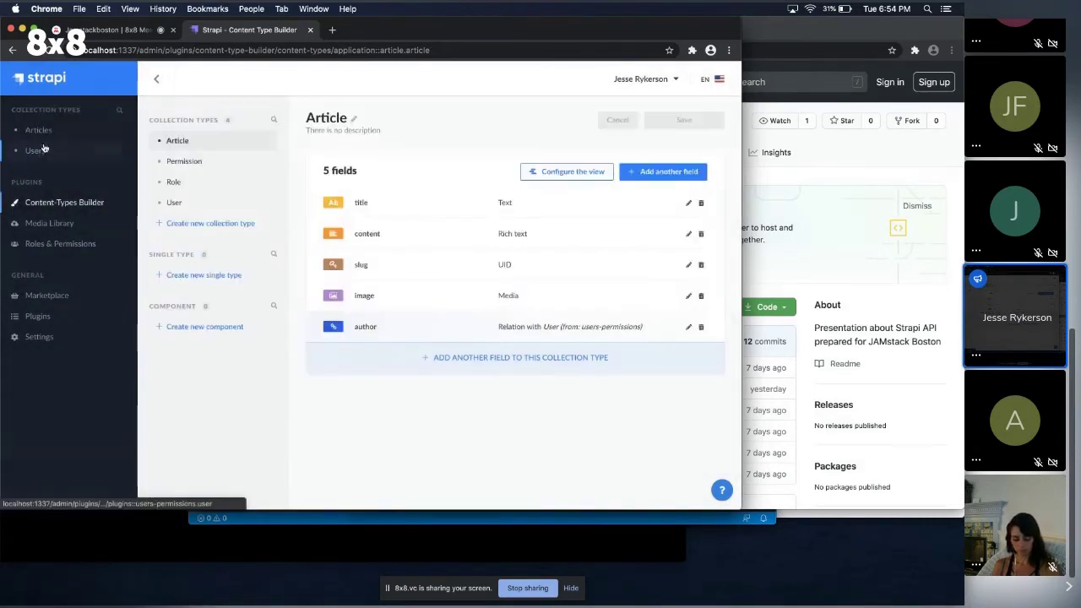
Set the user as Author of 'Strapi is a great tool!', save, and view the user.
{"action": "left_click", "coordinate": [38, 131]}
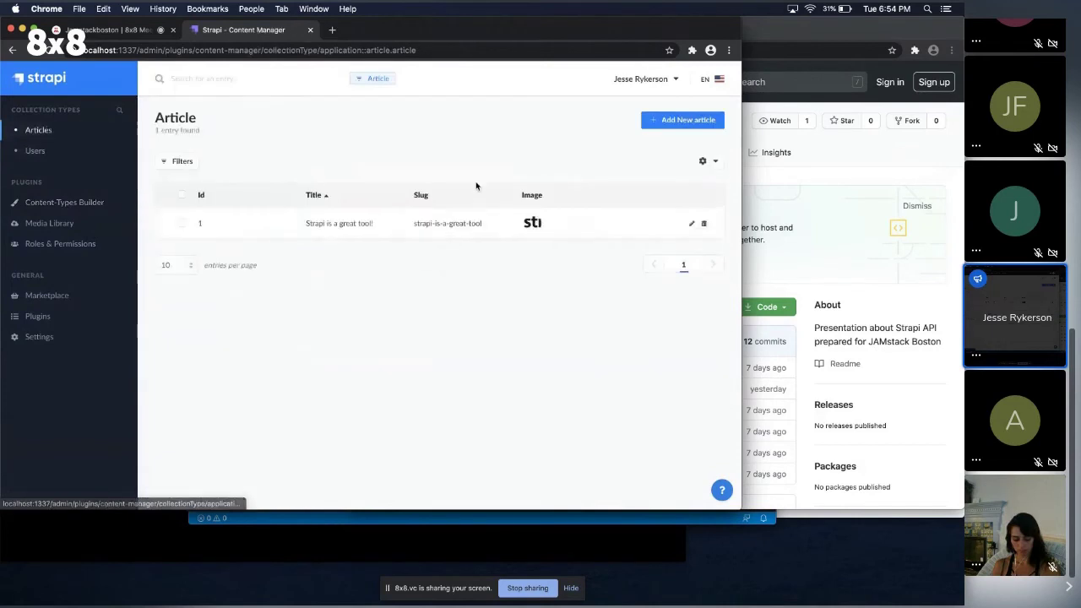
{"action": "left_click", "coordinate": [357, 221]}
{"action": "left_click", "coordinate": [664, 198]}
{"action": "left_click", "coordinate": [651, 212]}
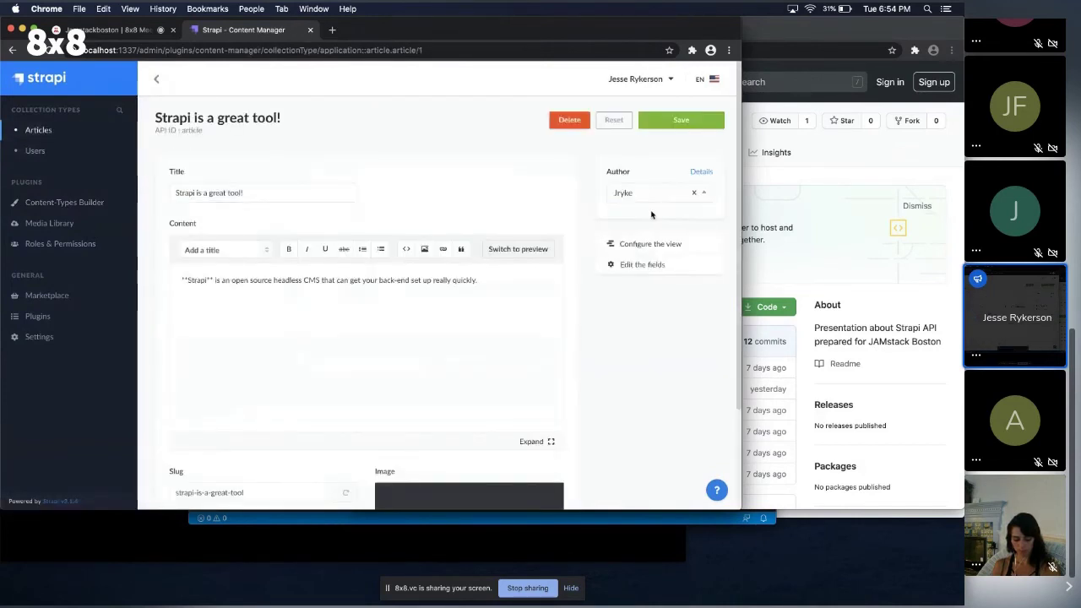
{"action": "left_click", "coordinate": [680, 120]}
{"action": "left_click", "coordinate": [39, 152]}
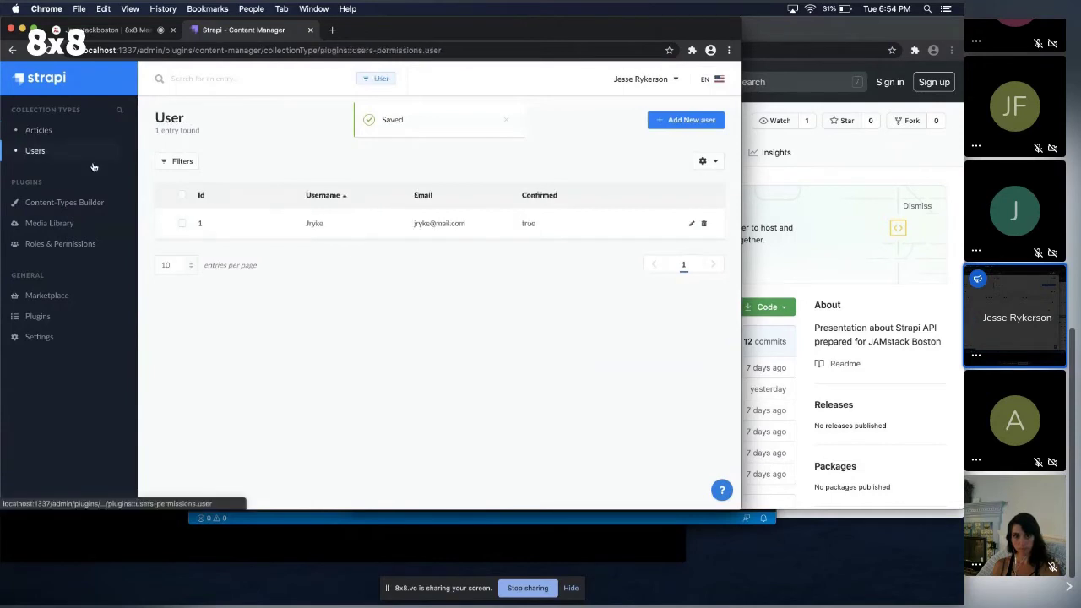
{"action": "left_click", "coordinate": [389, 230]}
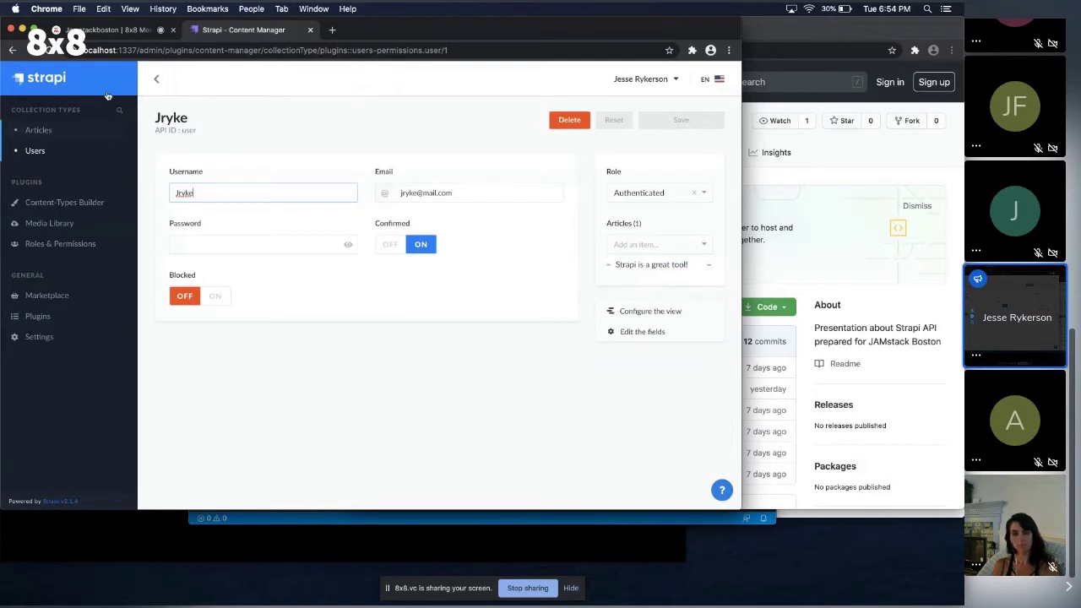
Show the Roles & Permissions page listing Authenticated (1 user) and Public (0 users).
{"action": "left_click", "coordinate": [94, 244]}
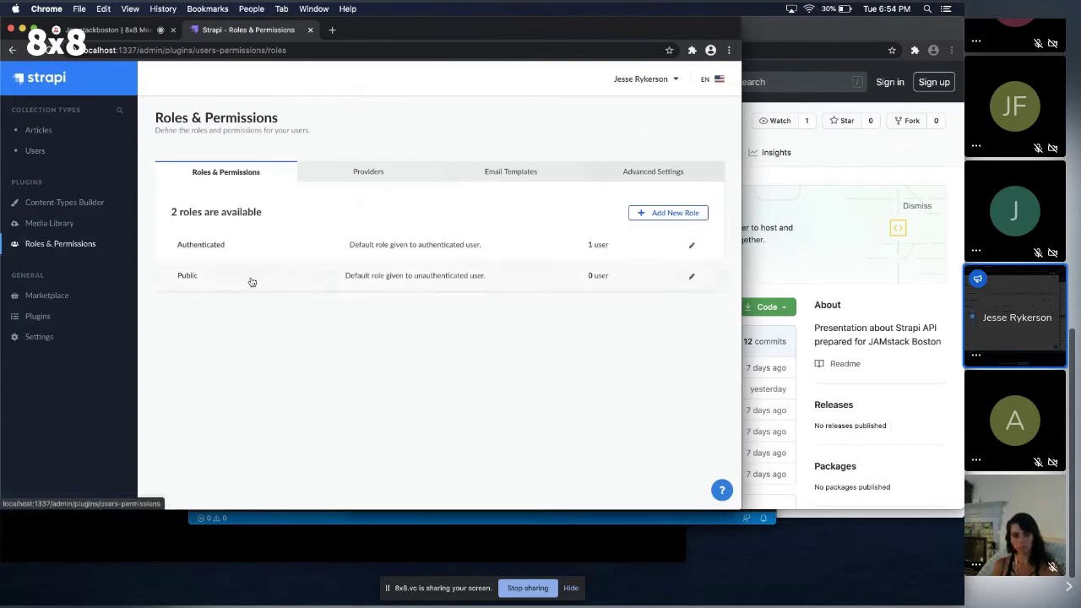
Grant the Public role find, findone and create on Article and save.
{"action": "left_click", "coordinate": [691, 277]}
{"action": "scroll", "coordinate": [372, 280], "scroll_direction": "down", "scroll_amount": 3}
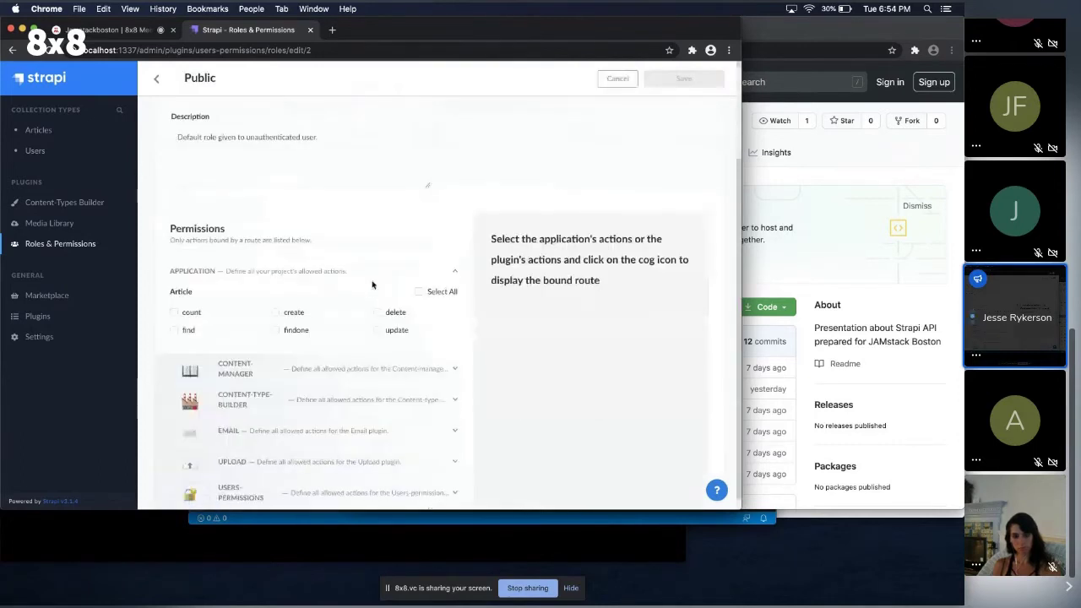
{"action": "left_click", "coordinate": [187, 326]}
{"action": "left_click", "coordinate": [297, 326]}
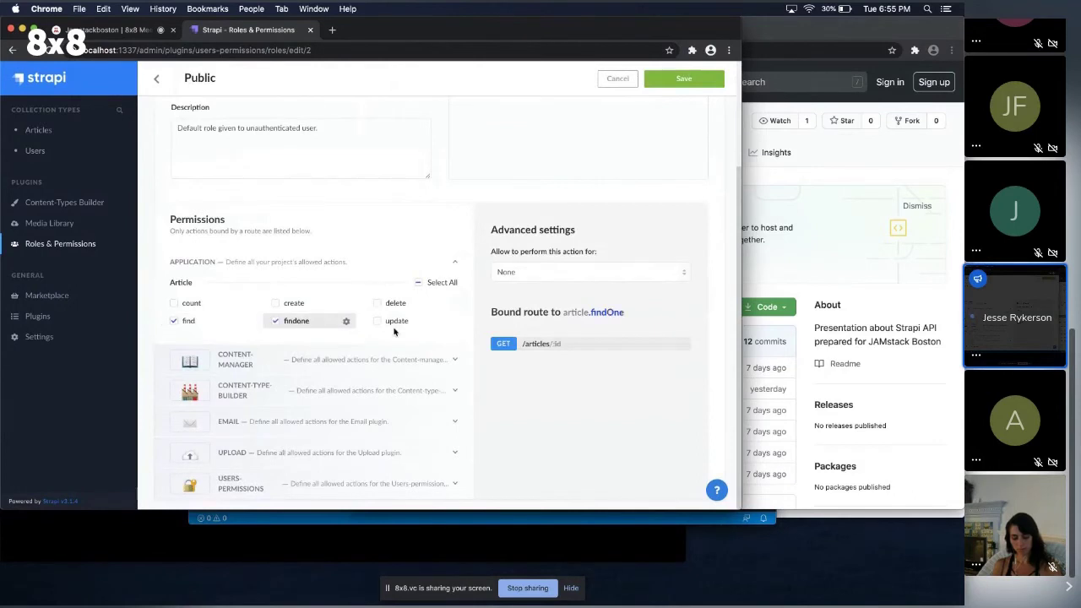
{"action": "left_click", "coordinate": [292, 307]}
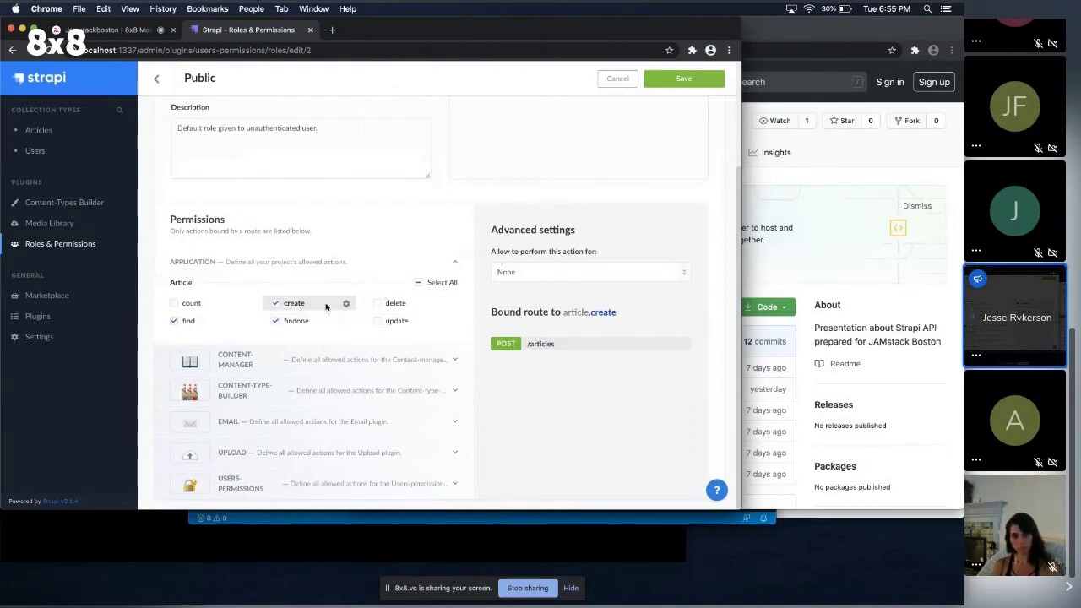
{"action": "left_click", "coordinate": [683, 79]}
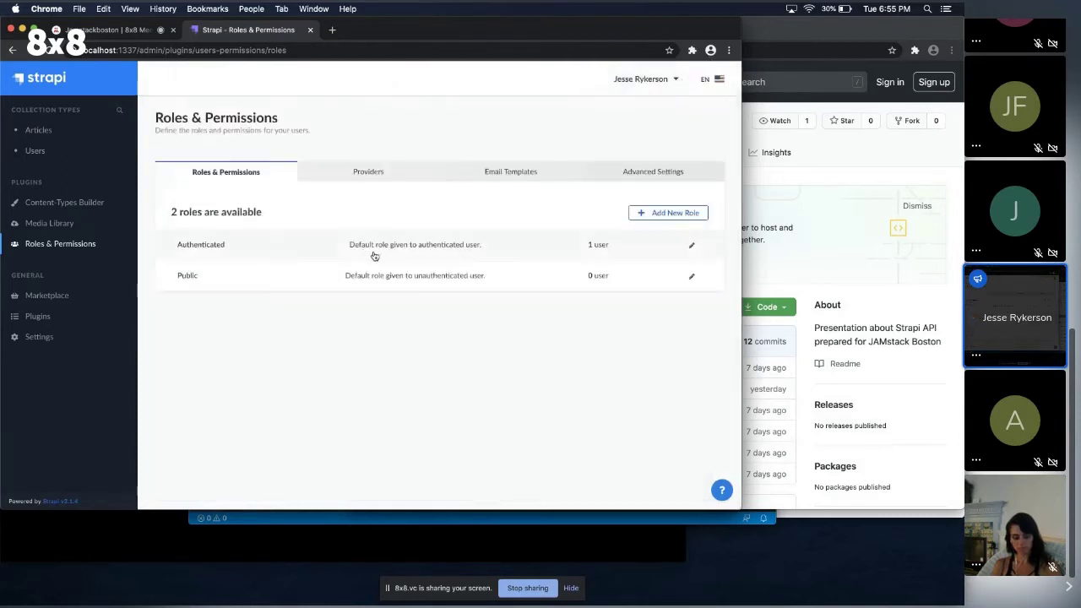
{"action": "left_click", "coordinate": [692, 245]}
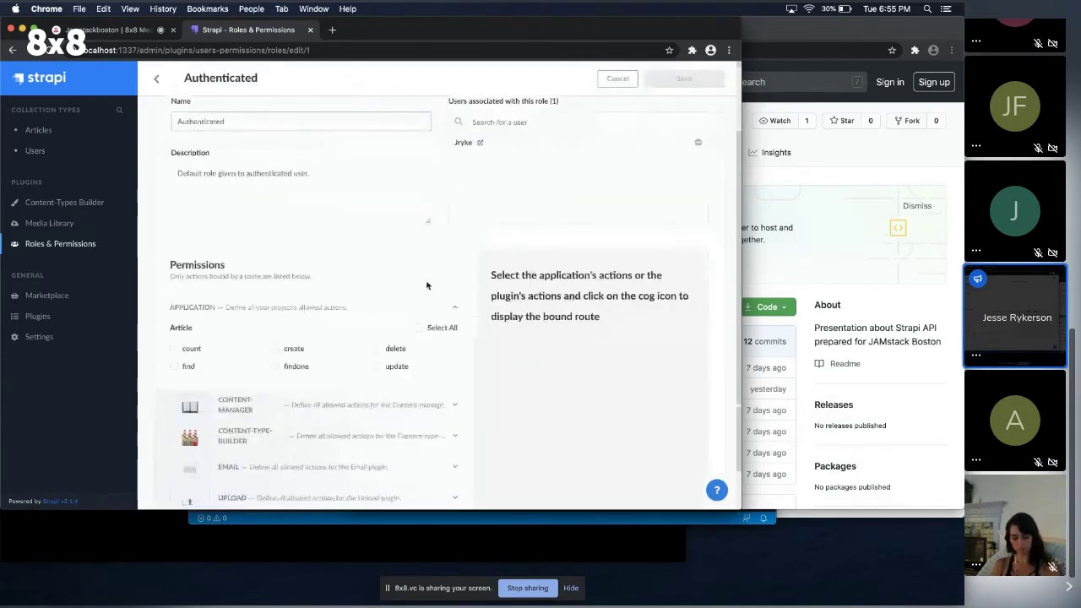
Allow the Authenticated role find, findone, create, update and delete on Article, and save.
{"action": "scroll", "coordinate": [427, 285], "scroll_direction": "down", "scroll_amount": 1}
{"action": "left_click", "coordinate": [188, 322]}
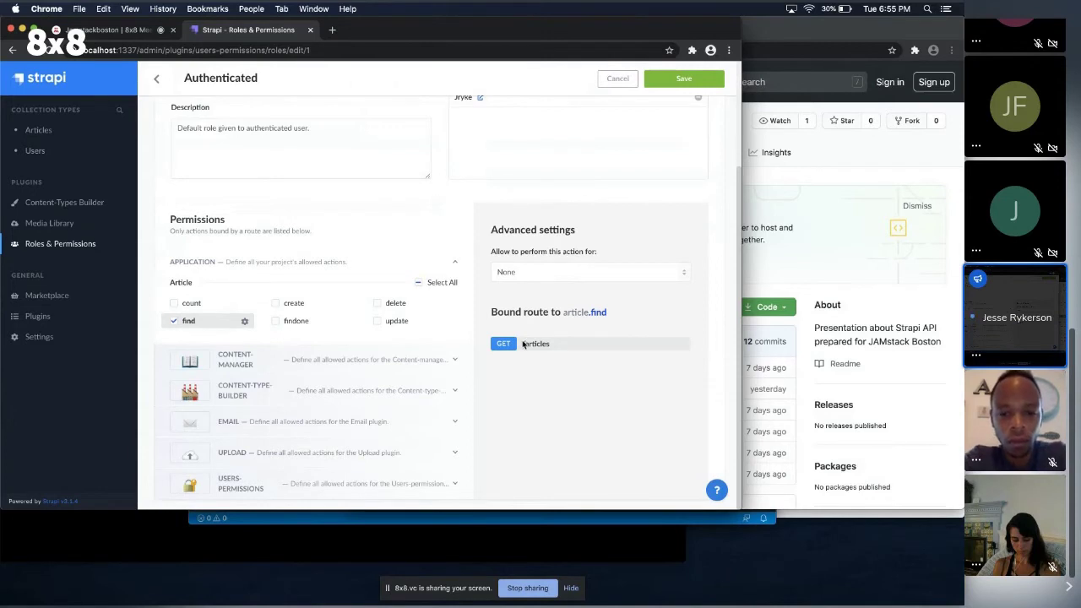
{"action": "left_click_drag", "start_coordinate": [558, 345], "coordinate": [536, 346]}
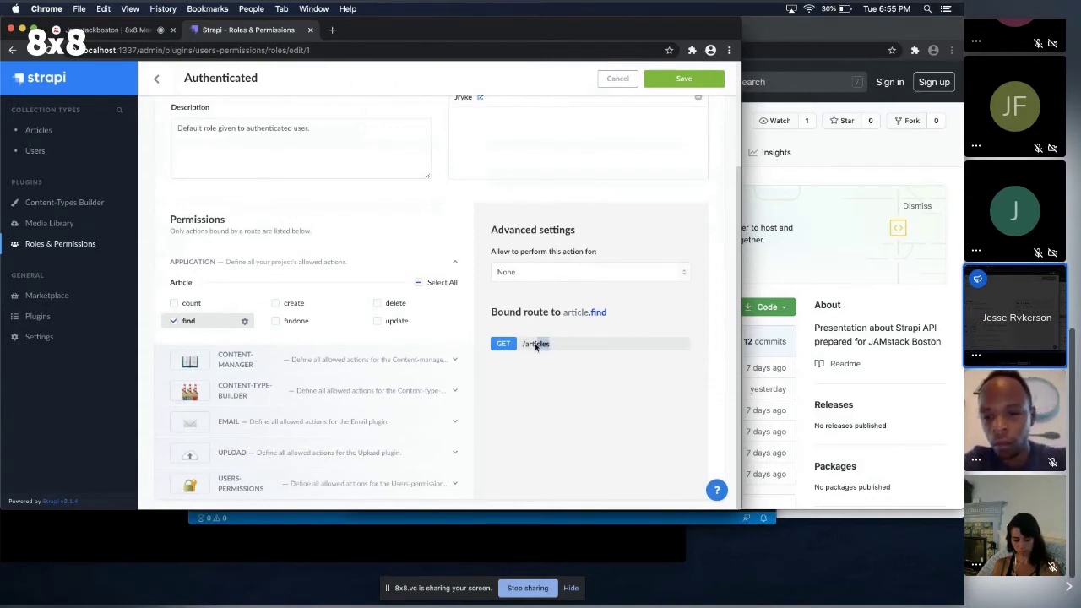
{"action": "left_click", "coordinate": [297, 322]}
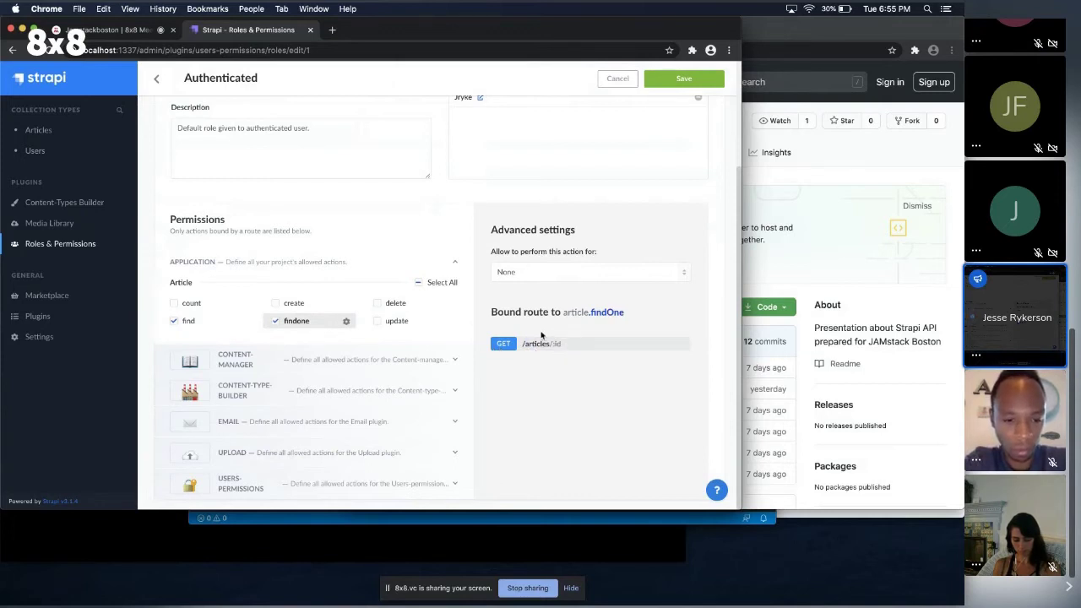
{"action": "left_click", "coordinate": [291, 302]}
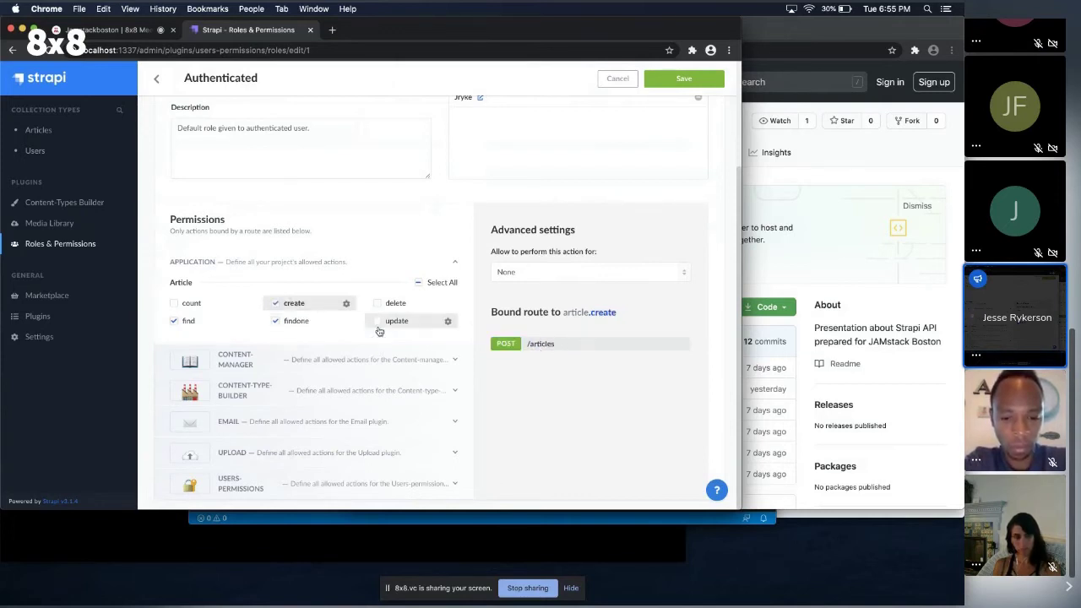
{"action": "left_click", "coordinate": [388, 321]}
{"action": "left_click", "coordinate": [393, 302]}
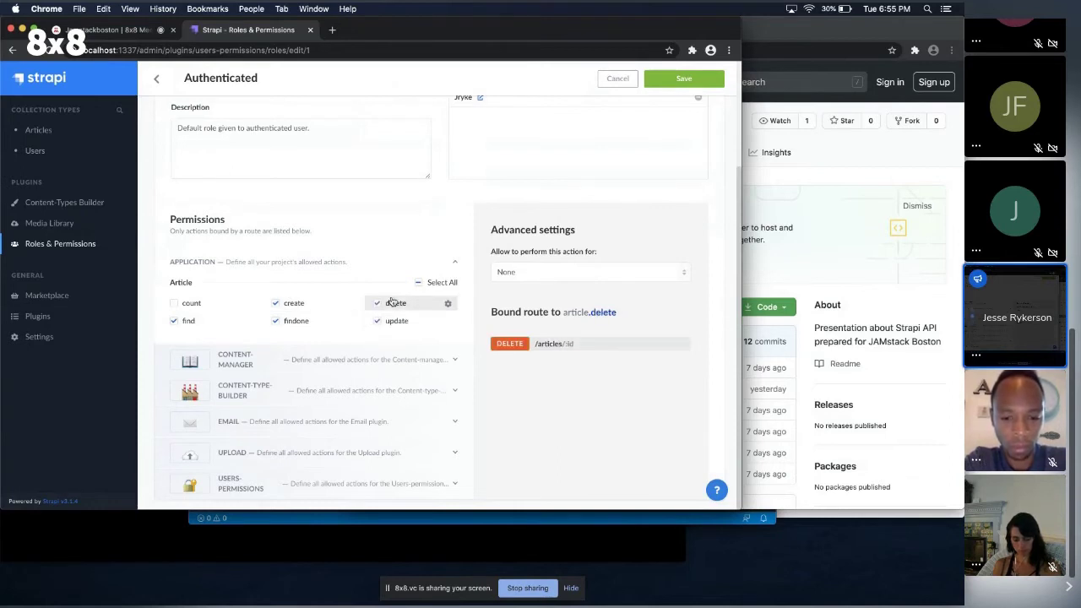
{"action": "scroll", "coordinate": [435, 195], "scroll_direction": "up", "scroll_amount": 5}
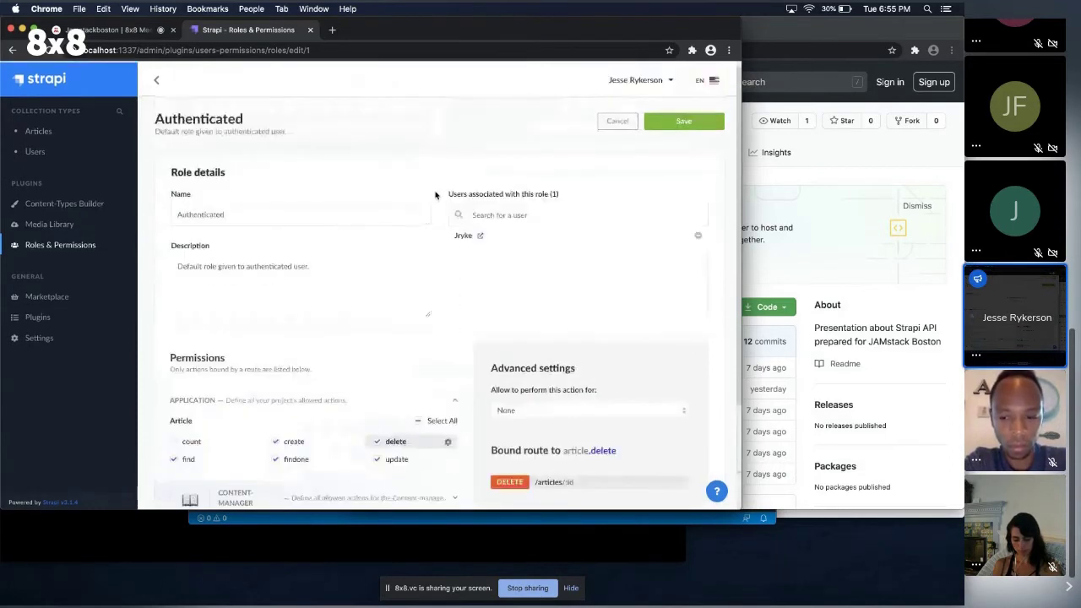
{"action": "left_click", "coordinate": [684, 120]}
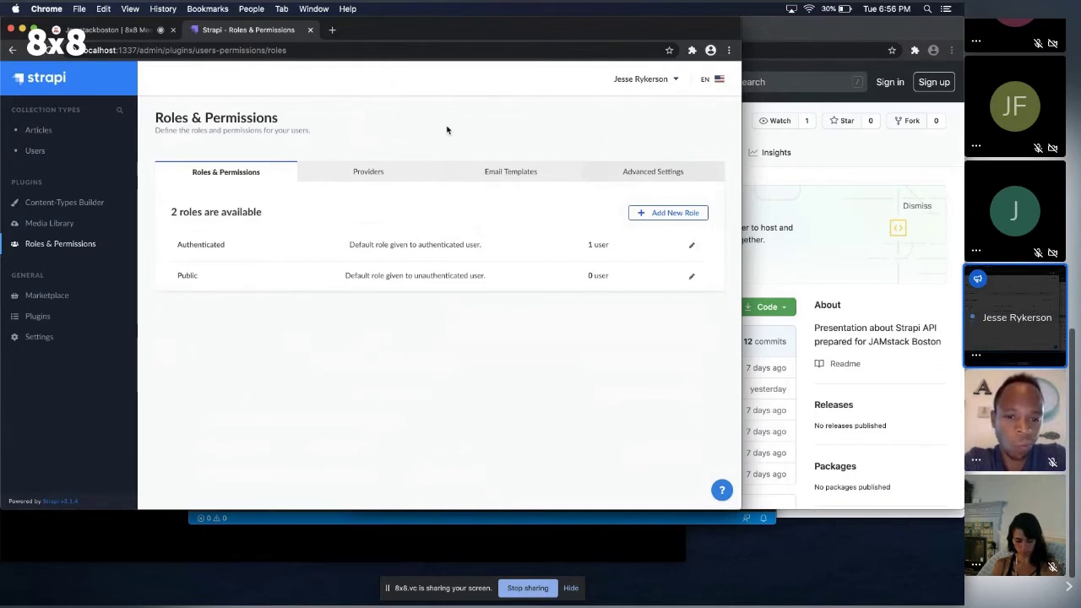
{"action": "key", "text": "super+Tab"}
Bring up the GitHub Strapi-Presentation repository and reveal its HTTPS clone URL.
{"action": "key", "text": "super+Tab"}
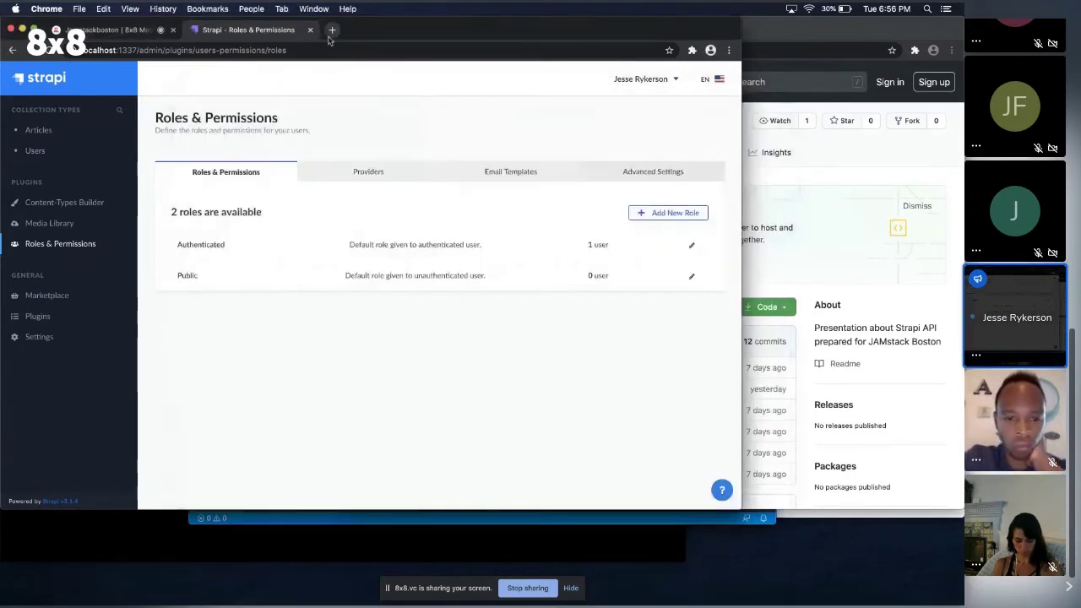
{"action": "key", "text": "super+Tab"}
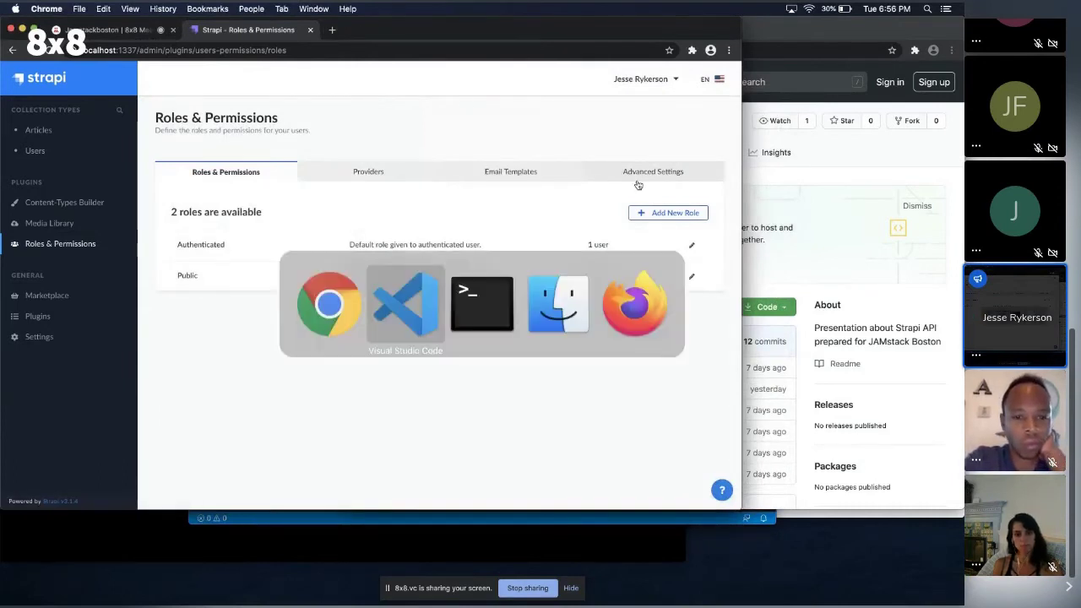
{"action": "key", "text": "super+Tab"}
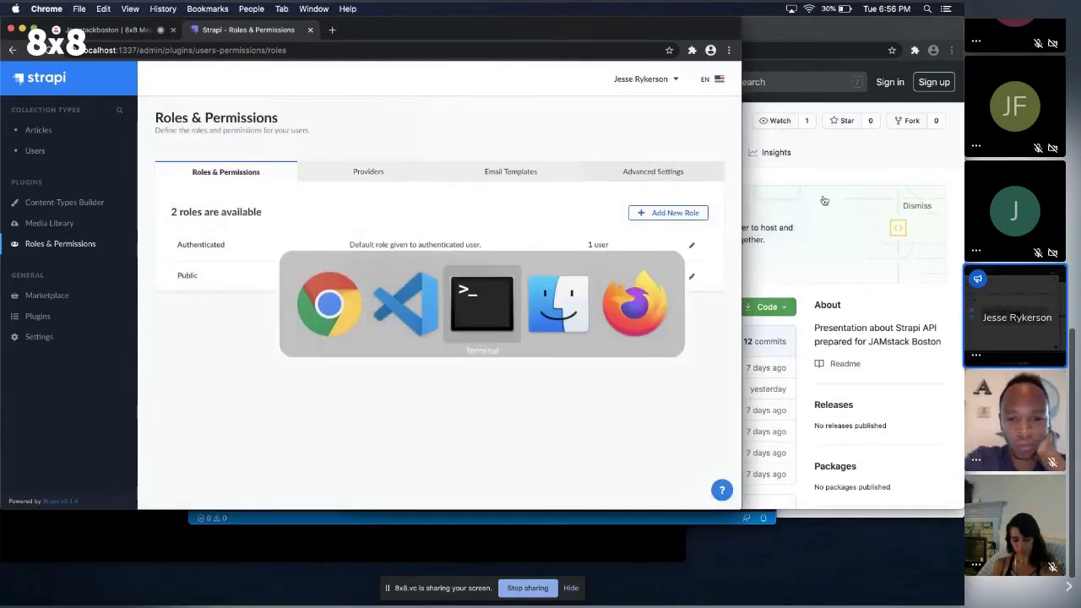
{"action": "key", "text": "super+shift+Tab"}
{"action": "key", "text": "super+shift+Tab"}
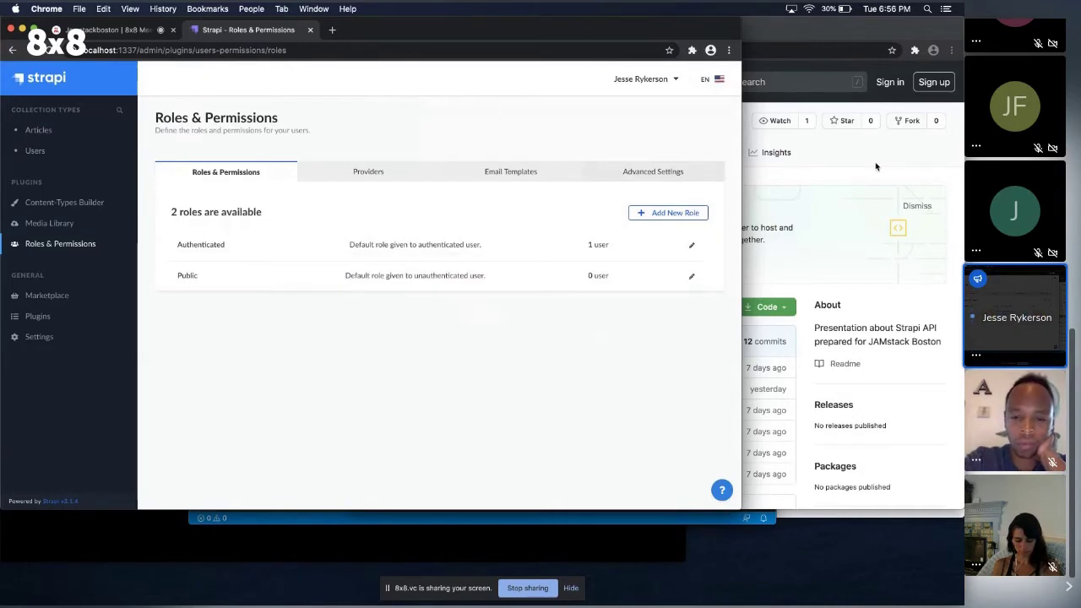
{"action": "left_click", "coordinate": [876, 166]}
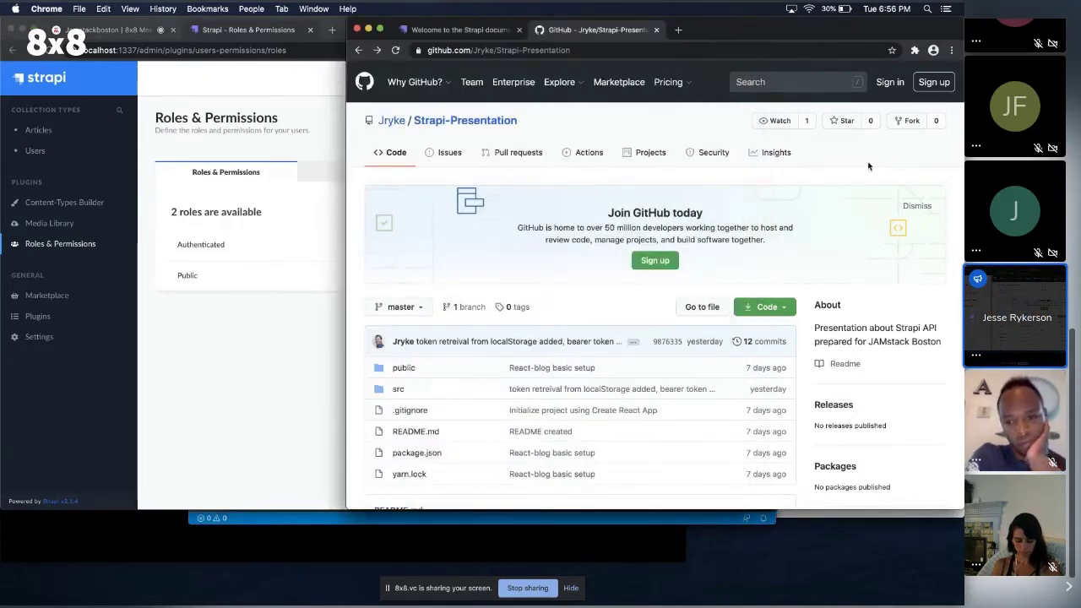
{"action": "scroll", "coordinate": [556, 192], "scroll_direction": "down", "scroll_amount": 2}
{"action": "scroll", "coordinate": [555, 192], "scroll_direction": "down", "scroll_amount": 2}
{"action": "left_click", "coordinate": [764, 178]}
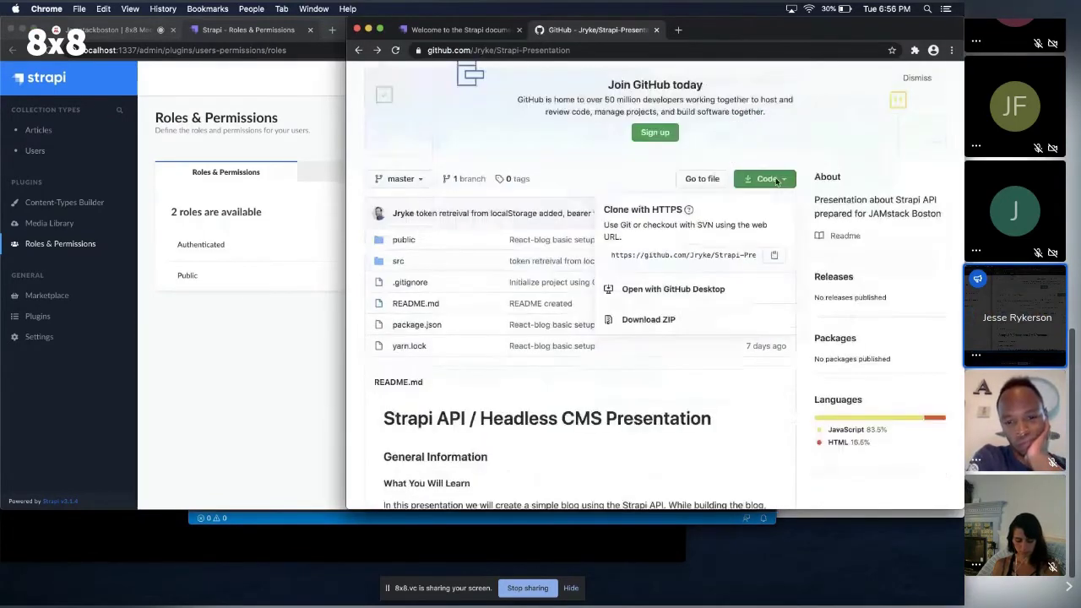
{"action": "left_click", "coordinate": [662, 255]}
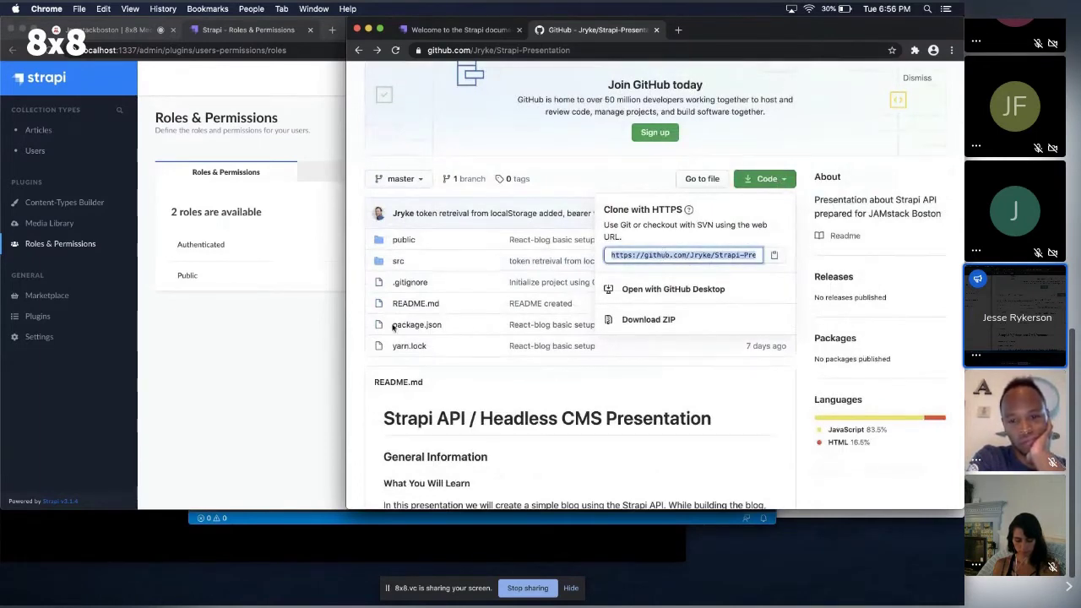
{"action": "key", "text": "super+Tab"}
{"action": "key", "text": "super+Tab"}
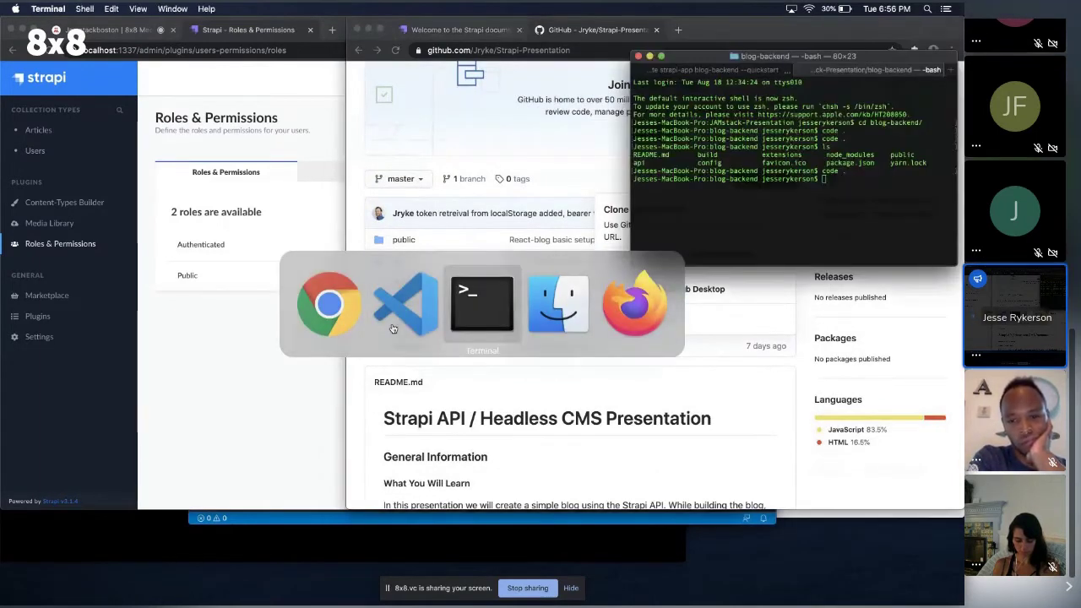
In a new Terminal window, go up one folder and git clone the Strapi-Presentation repository.
{"action": "key", "text": "super+t"}
{"action": "left_click_drag", "start_coordinate": [904, 70], "coordinate": [816, 278]}
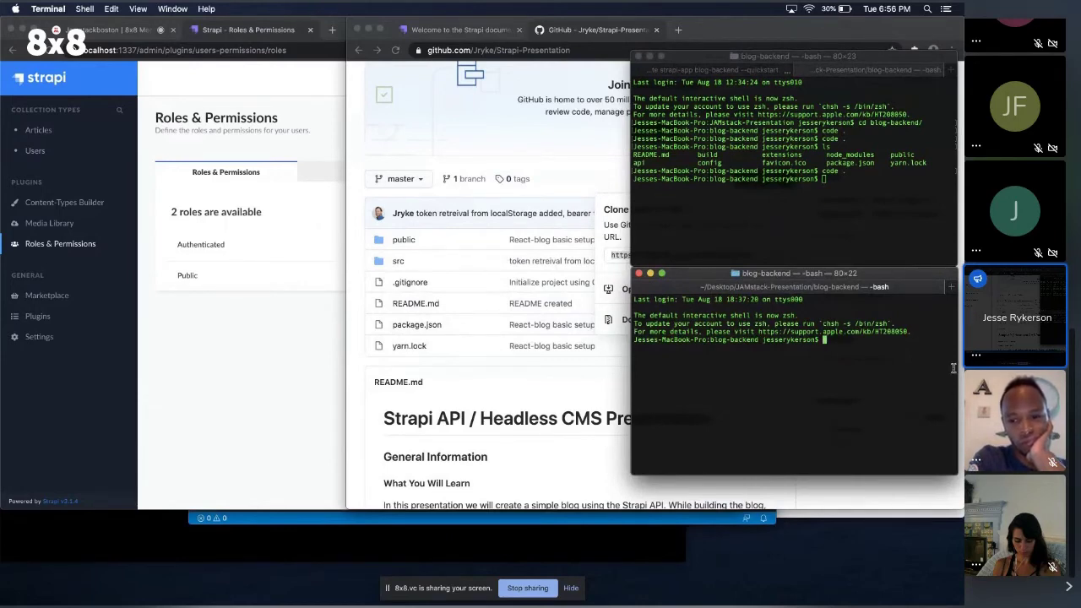
{"action": "type", "text": "cd .."}
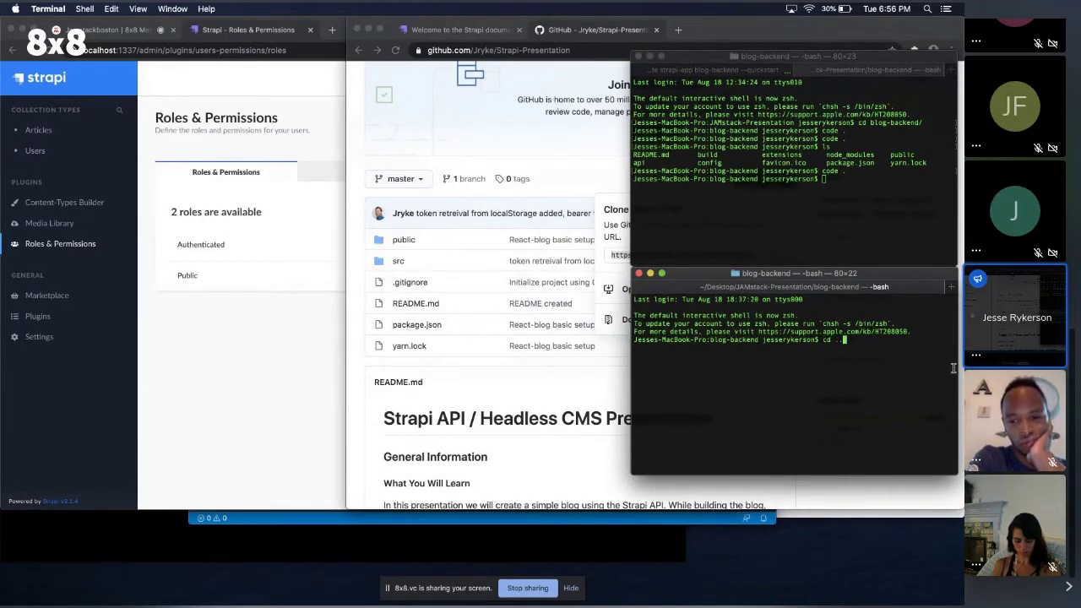
{"action": "key", "text": "Return"}
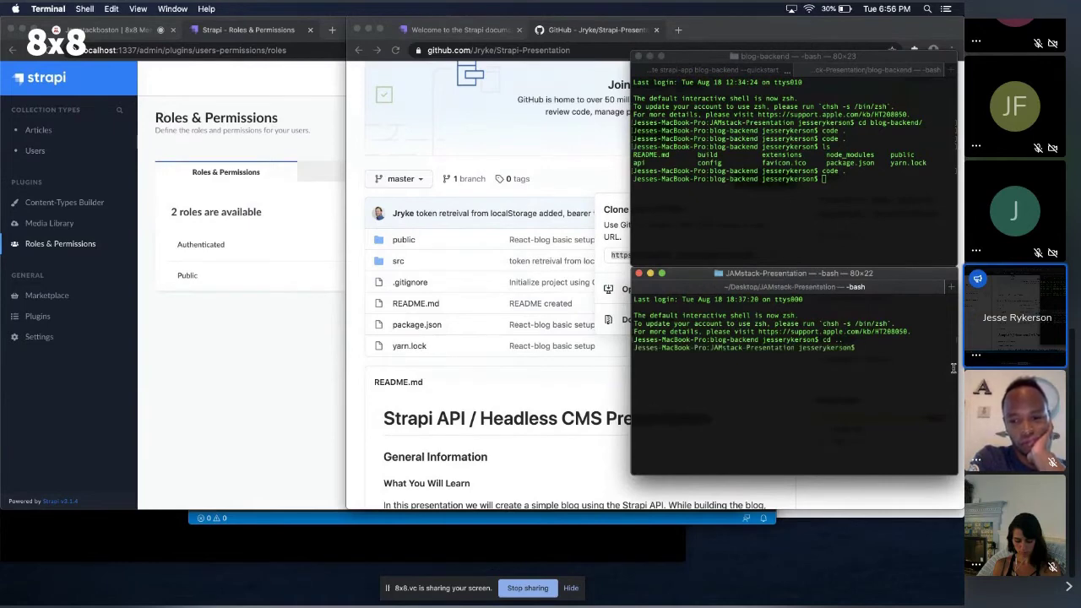
{"action": "type", "text": "git "}
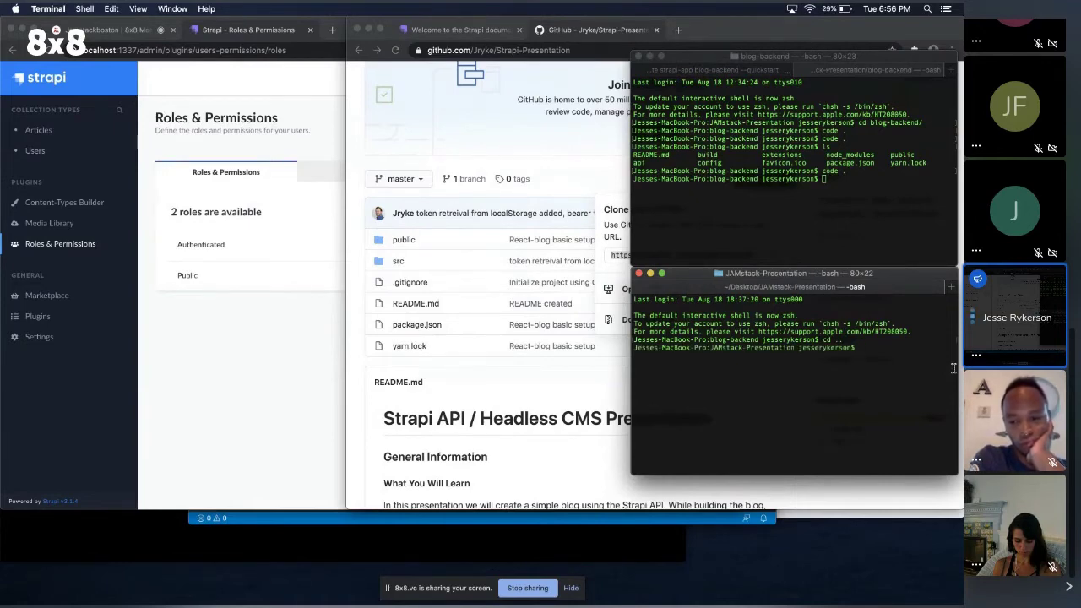
{"action": "type", "text": "clone"}
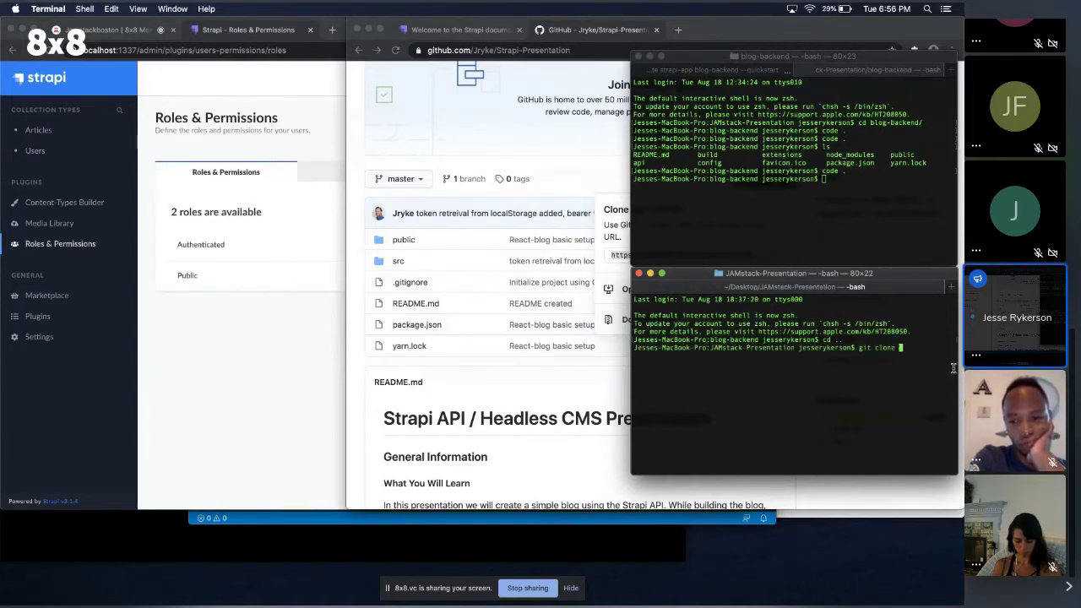
{"action": "type", "text": "https://github.com/Jryke/Strapi-Presentation.git"}
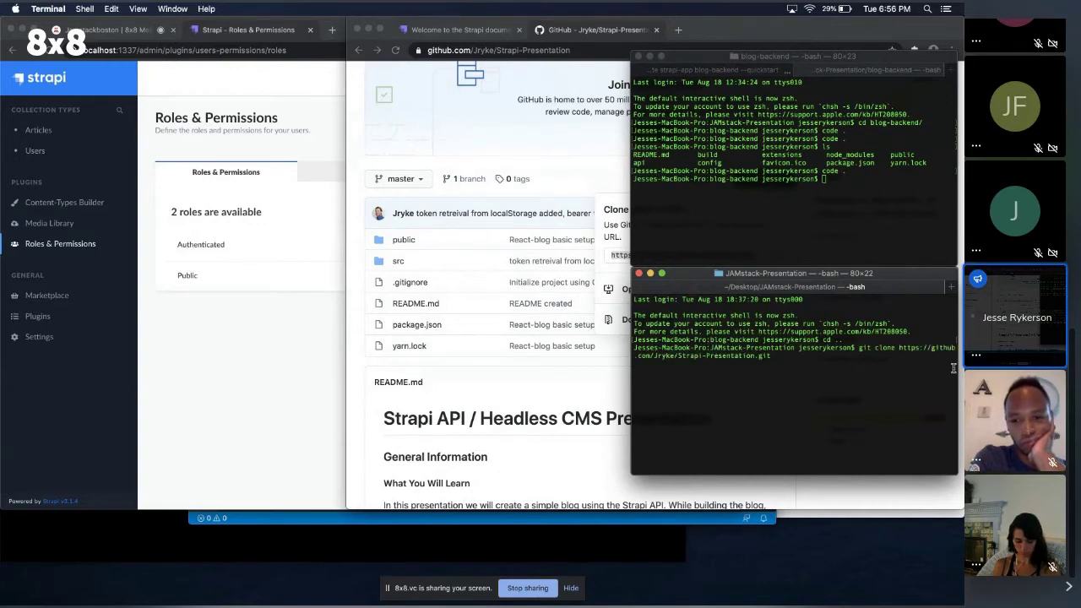
{"action": "key", "text": "Return"}
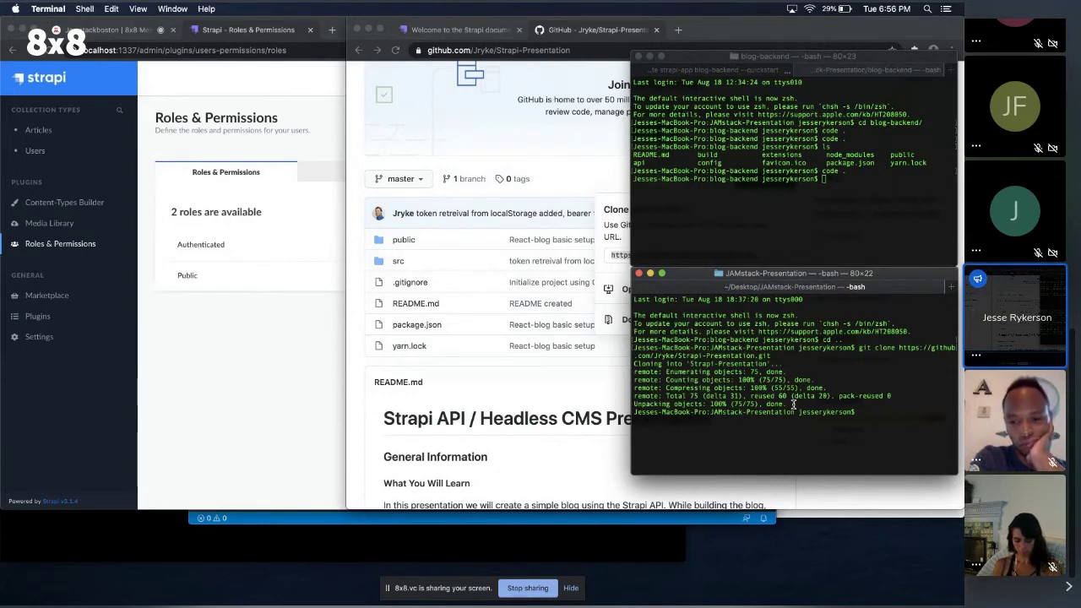
Change into the Strapi-Presentation folder and type yarn start.
{"action": "type", "text": "cd "}
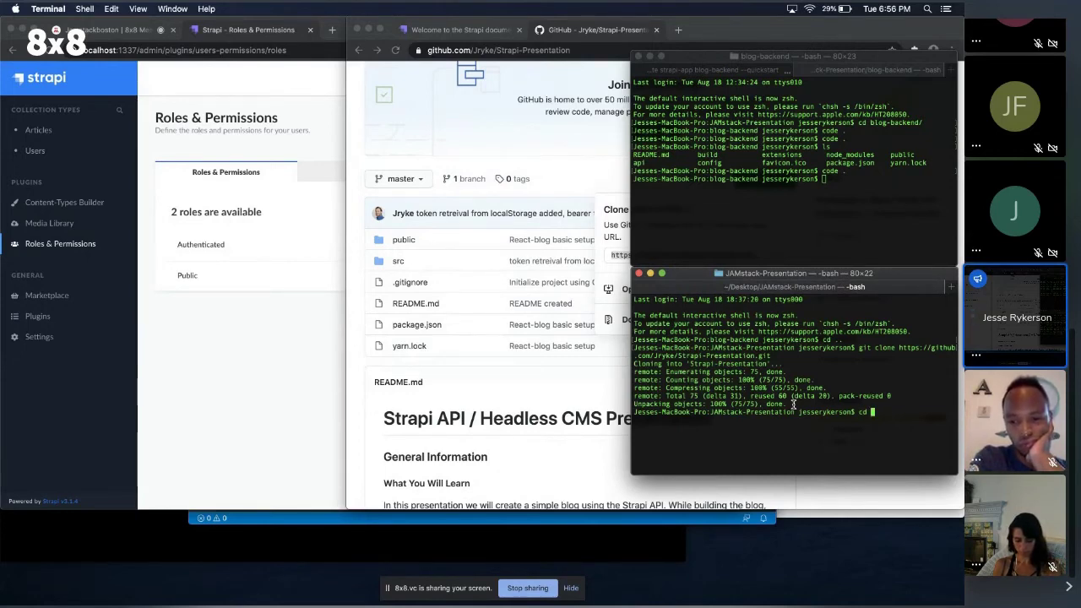
{"action": "type", "text": "S"}
{"action": "key", "text": "Tab"}
{"action": "key", "text": "Return"}
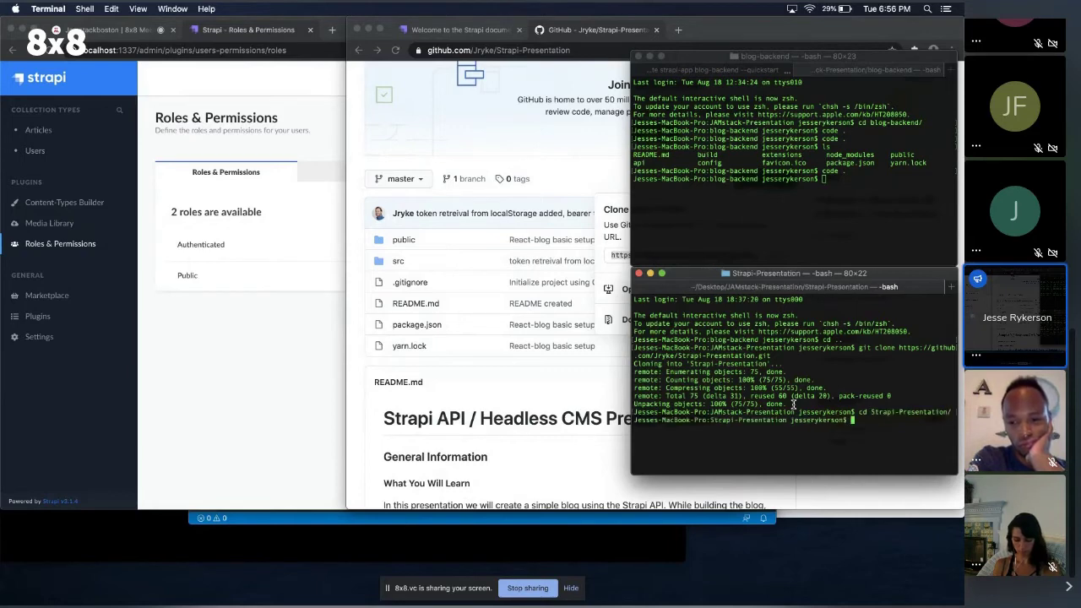
{"action": "type", "text": "yarn"}
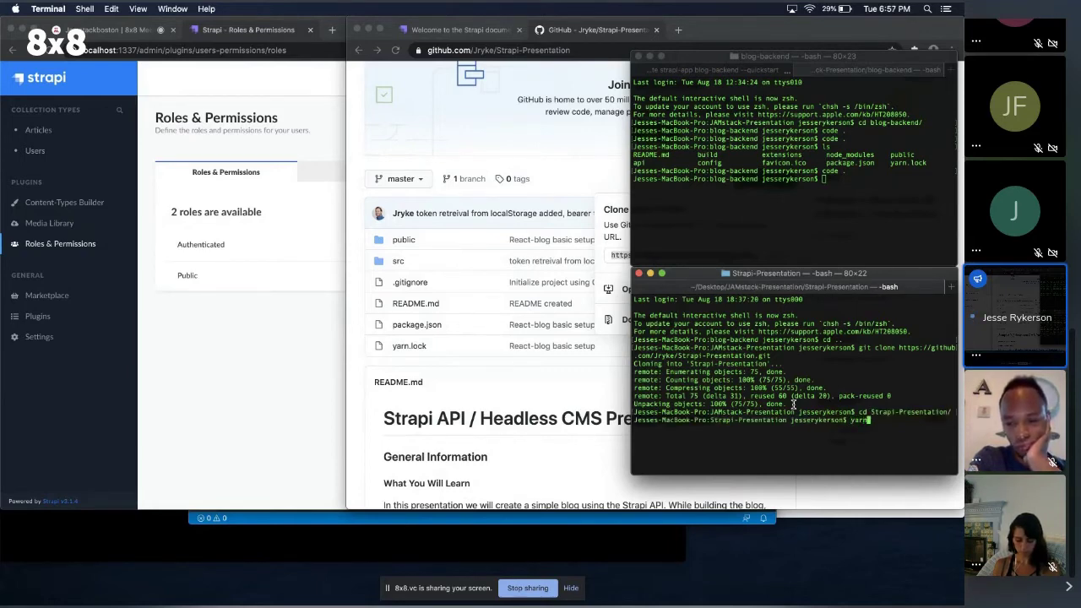
{"action": "type", "text": " start"}
Run yarn start, then yarn install after react-scripts is missing, then yarn start again.
{"action": "key", "text": "Return"}
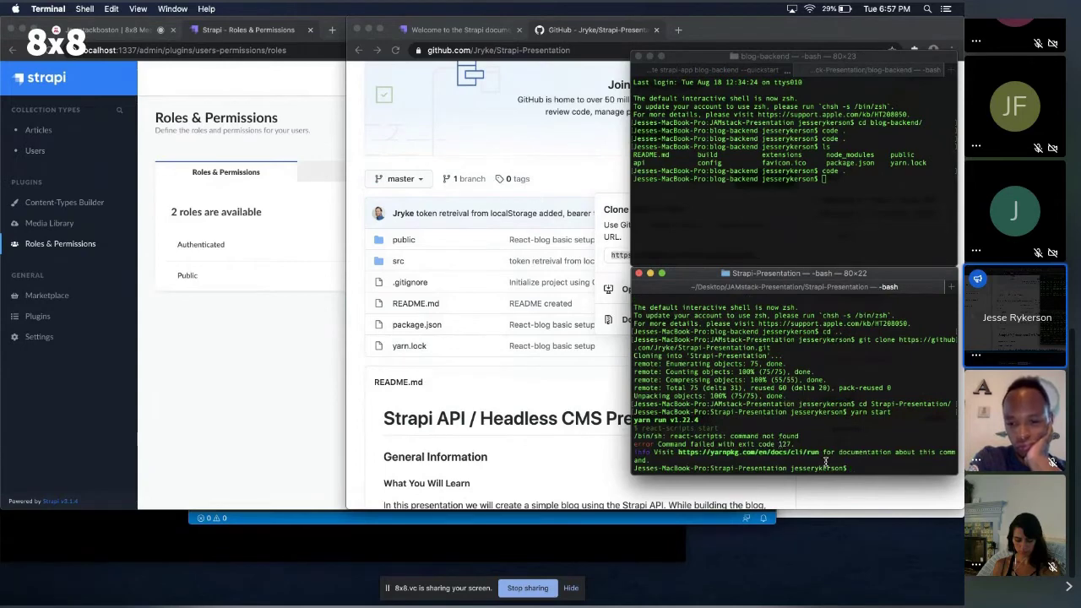
{"action": "type", "text": "yarn "}
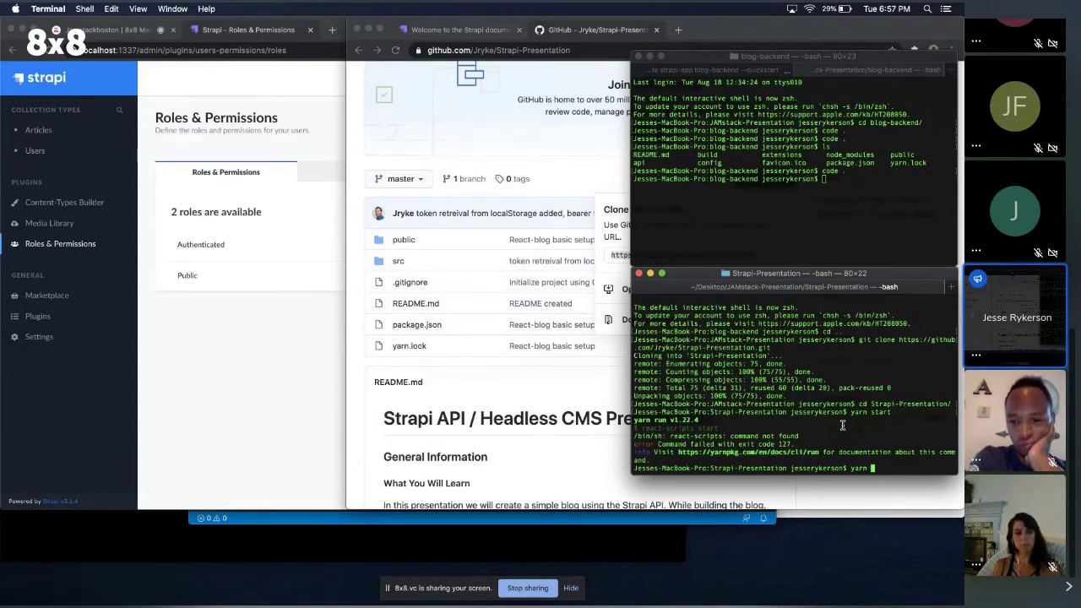
{"action": "type", "text": "install"}
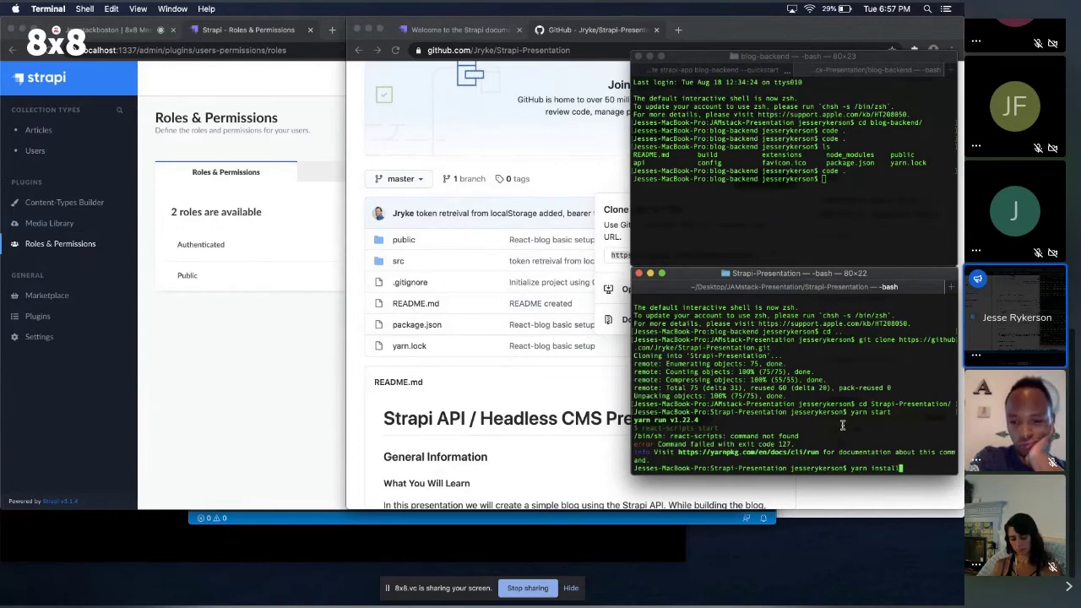
{"action": "key", "text": "Return"}
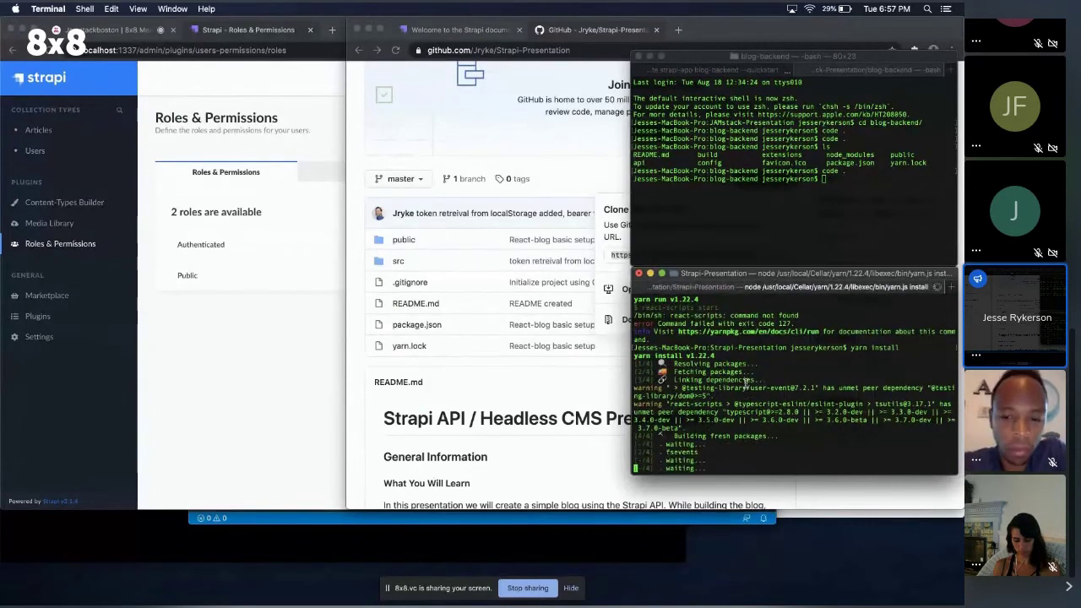
{"action": "type", "text": "yarn "}
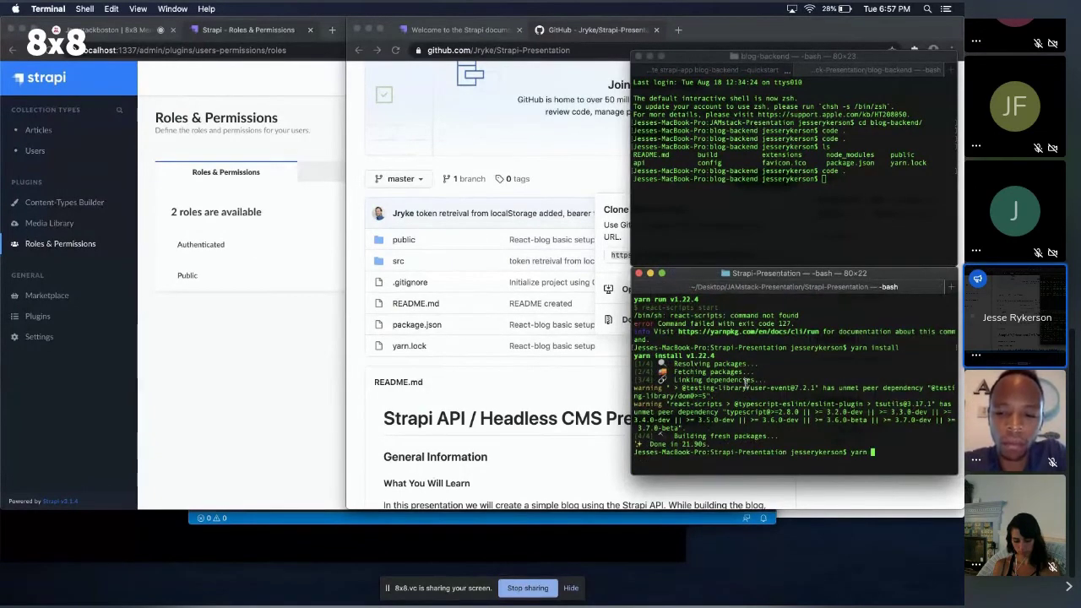
{"action": "type", "text": "start"}
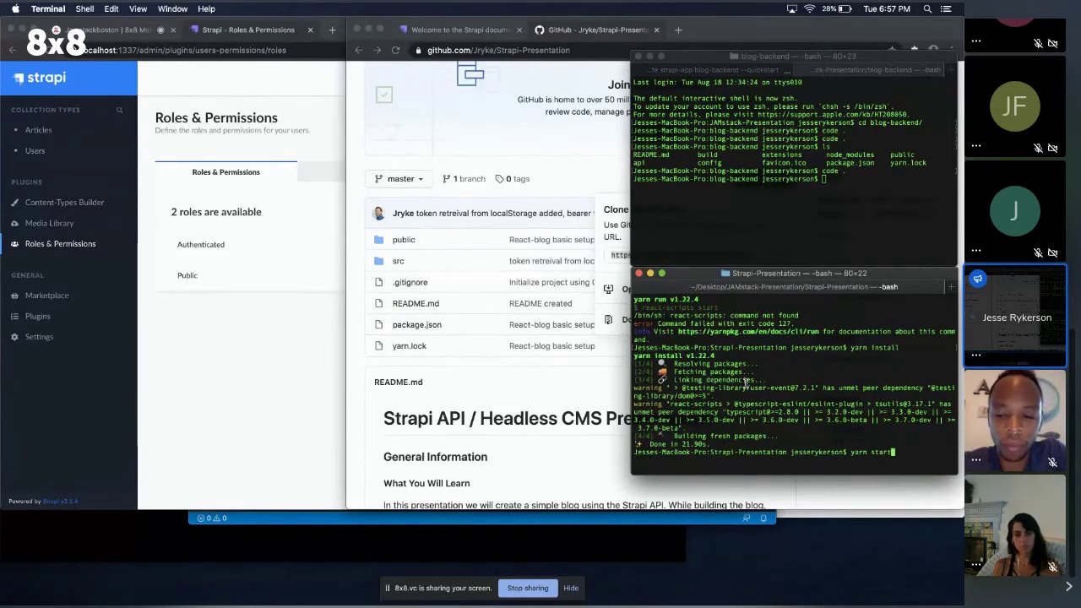
{"action": "key", "text": "Return"}
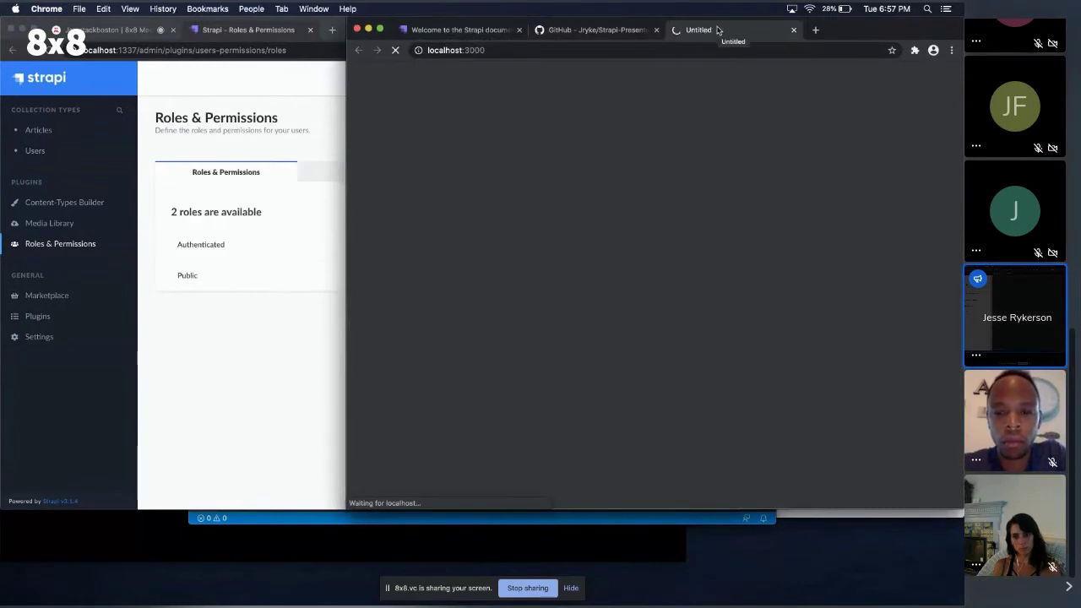
Move the localhost:3000 React App page into the Strapi browser window and review the 'Strapi is a great tool!' post.
{"action": "left_click", "coordinate": [333, 84]}
{"action": "left_click", "coordinate": [808, 115]}
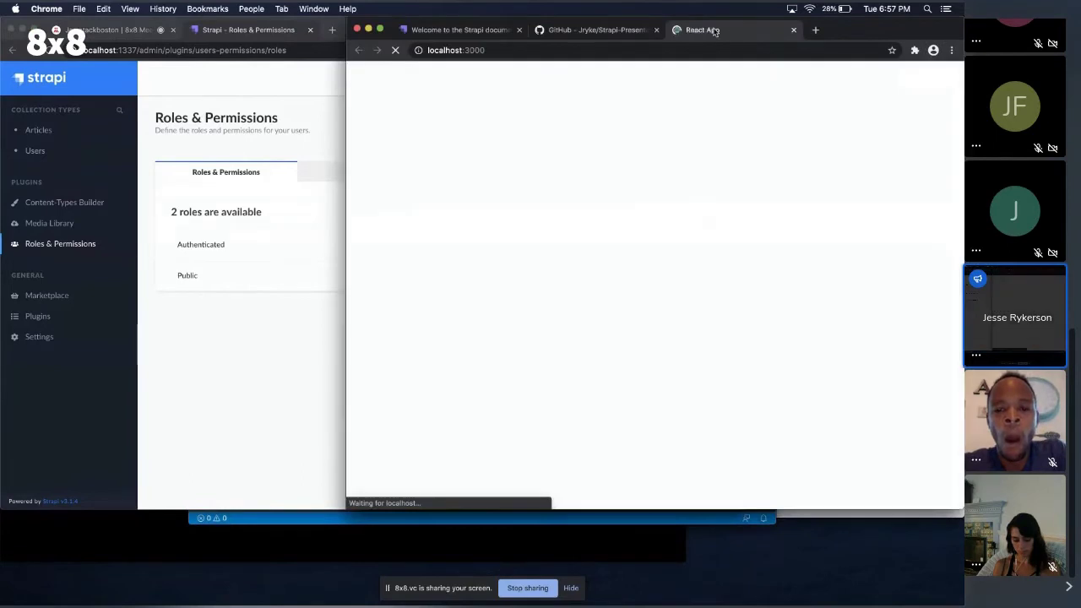
{"action": "left_click_drag", "start_coordinate": [714, 31], "coordinate": [342, 32]}
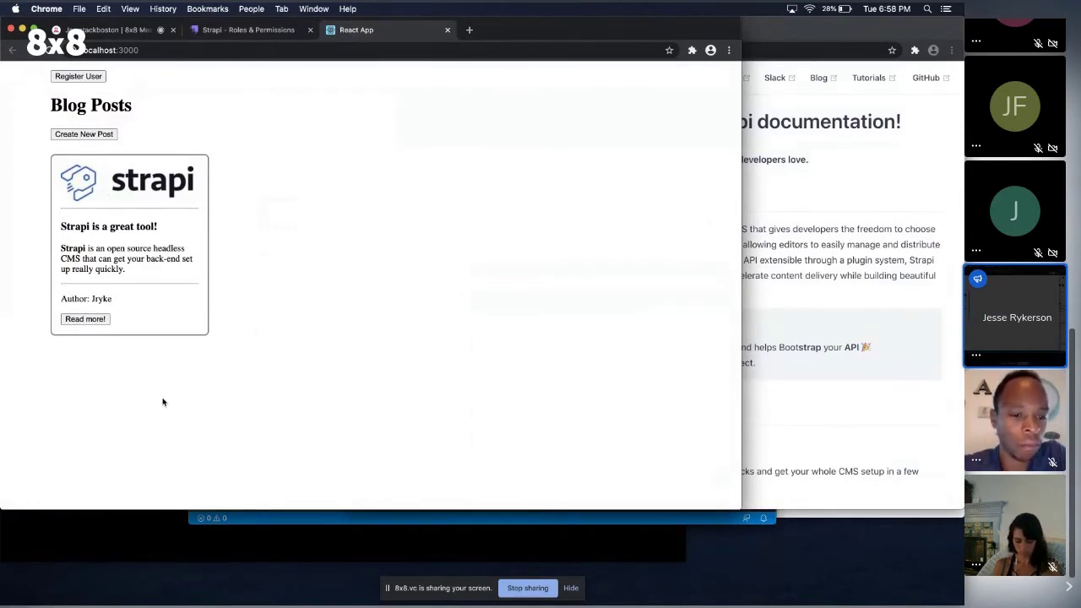
{"action": "left_click_drag", "start_coordinate": [61, 249], "coordinate": [84, 249]}
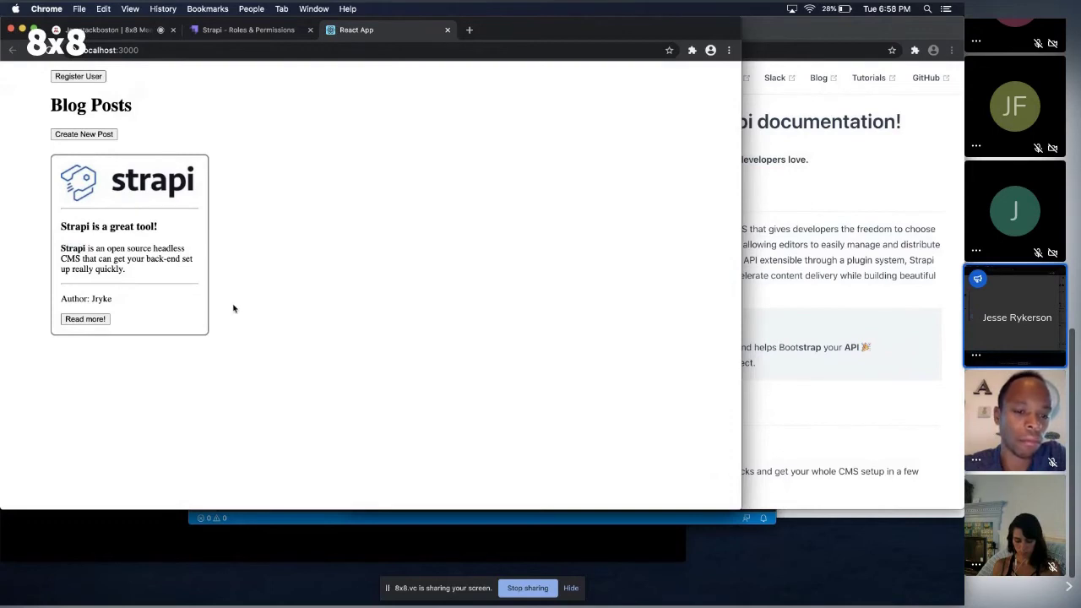
{"action": "left_click_drag", "start_coordinate": [89, 299], "coordinate": [118, 302]}
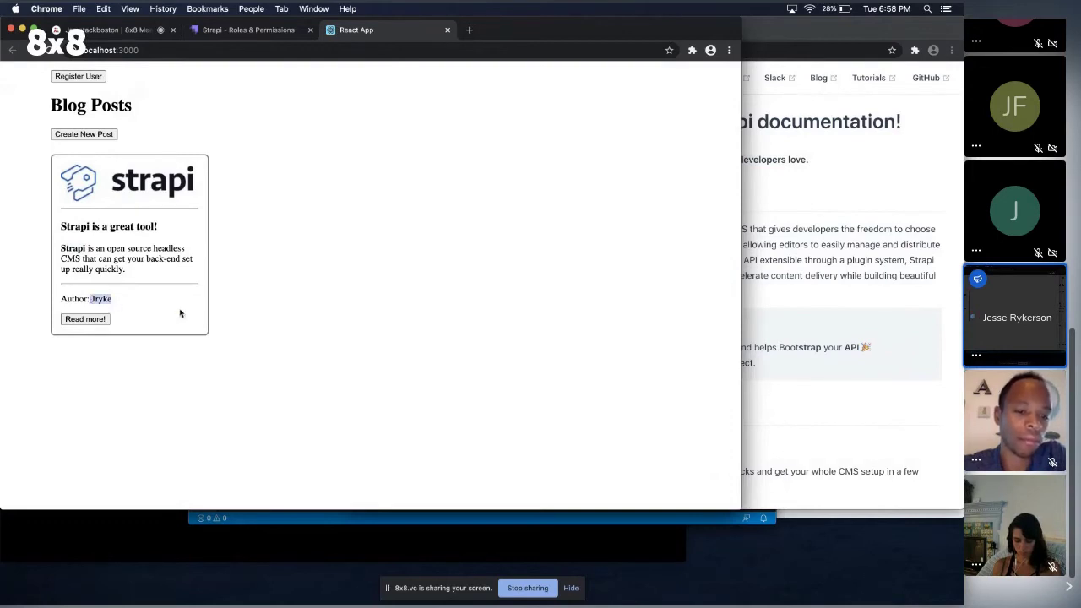
{"action": "left_click", "coordinate": [315, 330]}
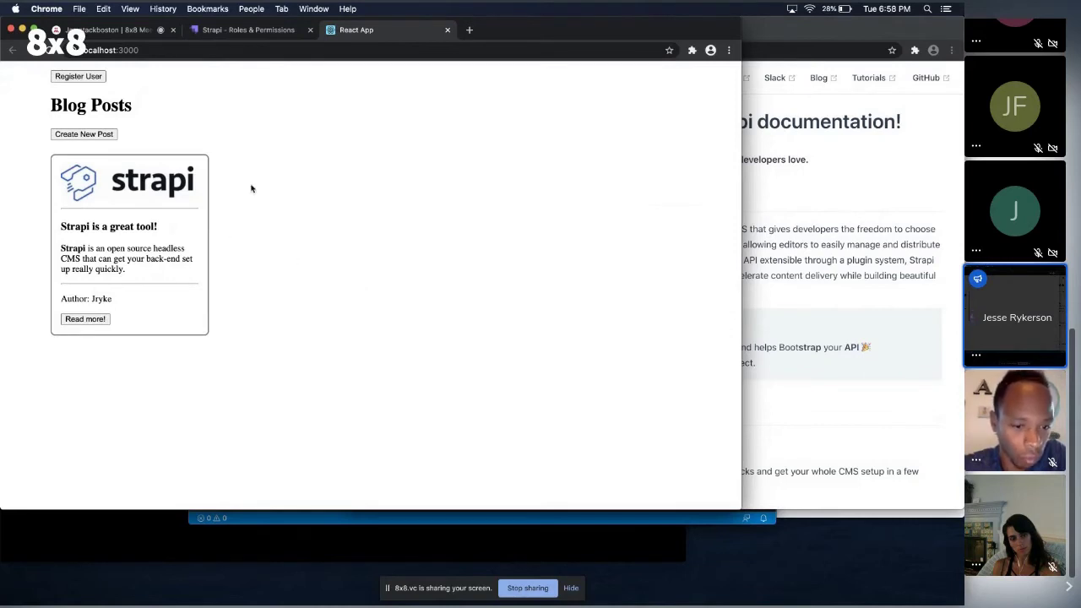
Switch back to the blog-backend project in VS Code.
{"action": "key", "text": "super+Tab"}
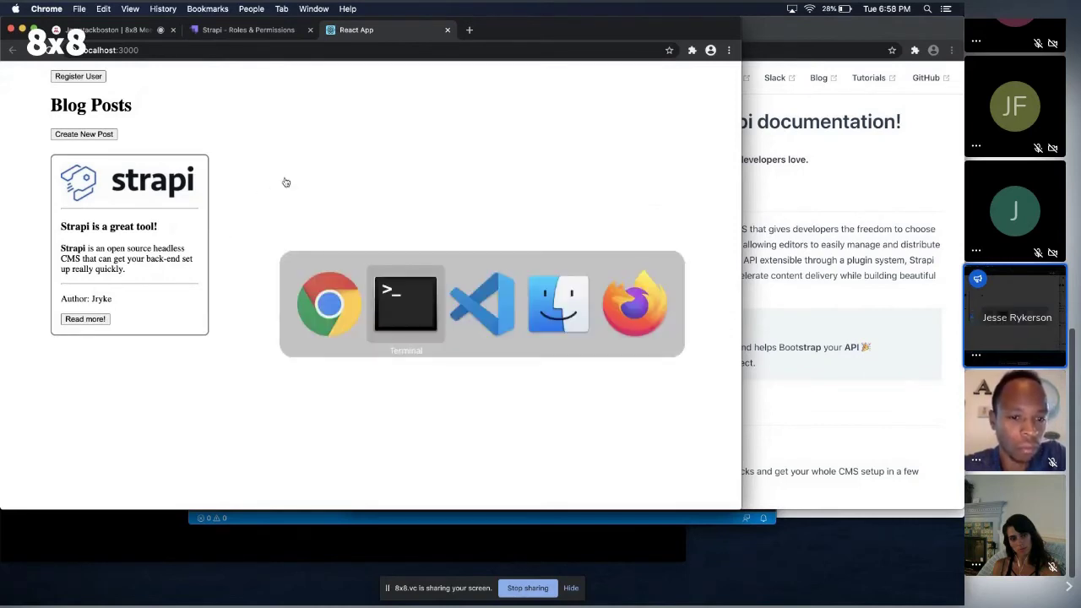
{"action": "key", "text": "super+Tab"}
{"action": "key", "text": "Escape"}
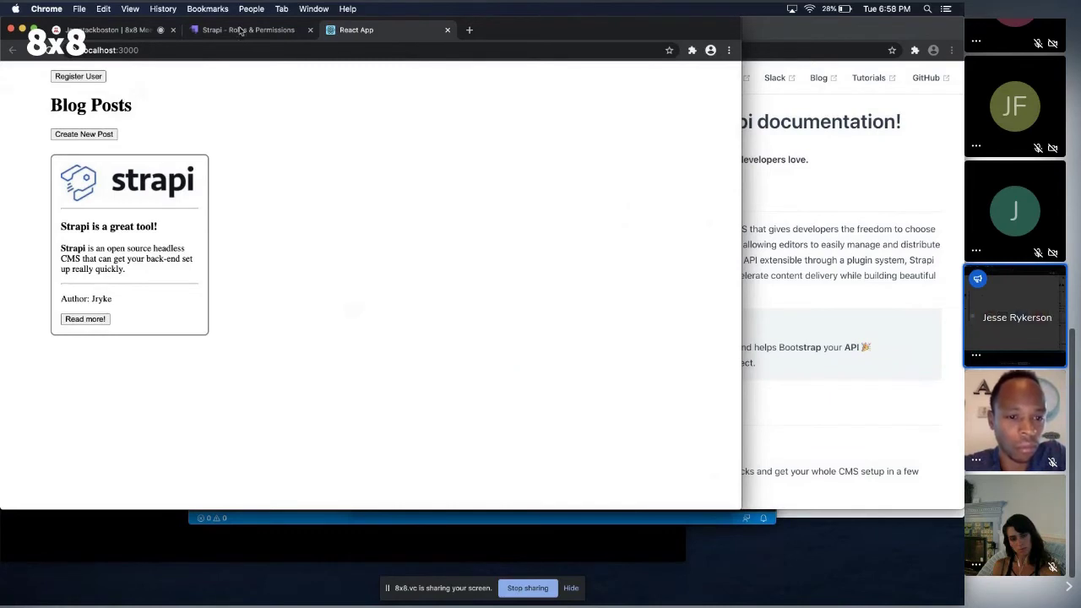
{"action": "key", "text": "super+Tab"}
{"action": "key", "text": "super+Tab"}
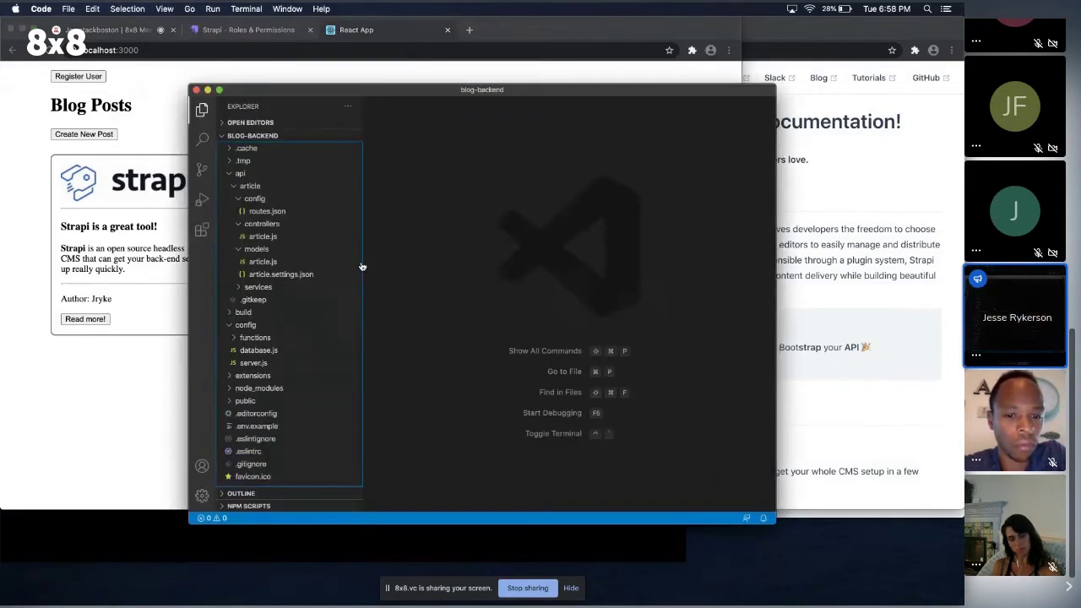
Open api/article/config/routes.json, highlight the findOne handler, then return to the React blog page.
{"action": "left_click", "coordinate": [268, 210]}
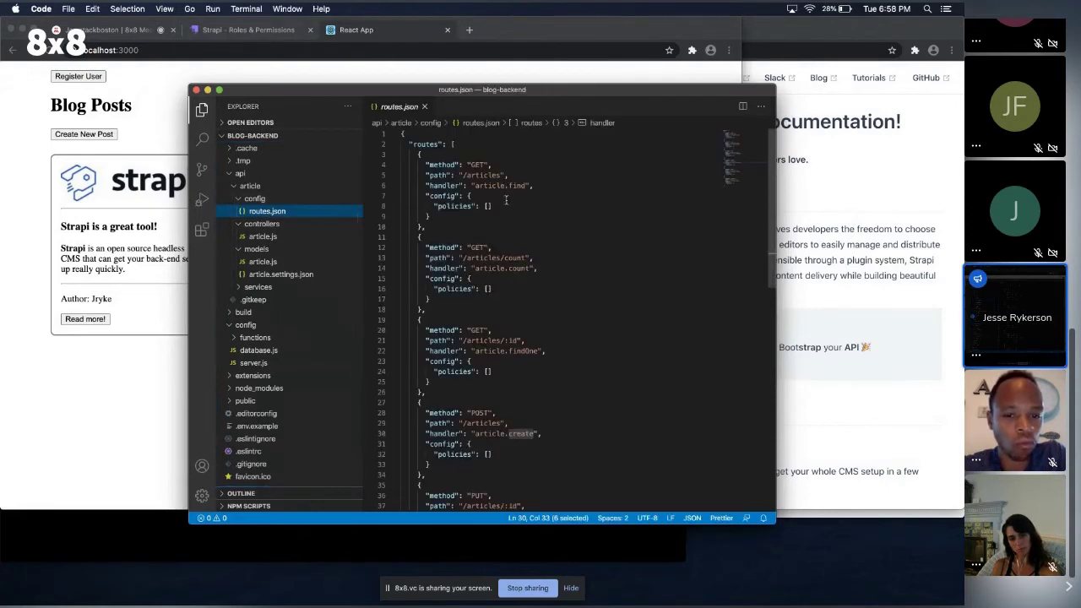
{"action": "left_click_drag", "start_coordinate": [542, 351], "coordinate": [505, 340]}
{"action": "left_click", "coordinate": [107, 353]}
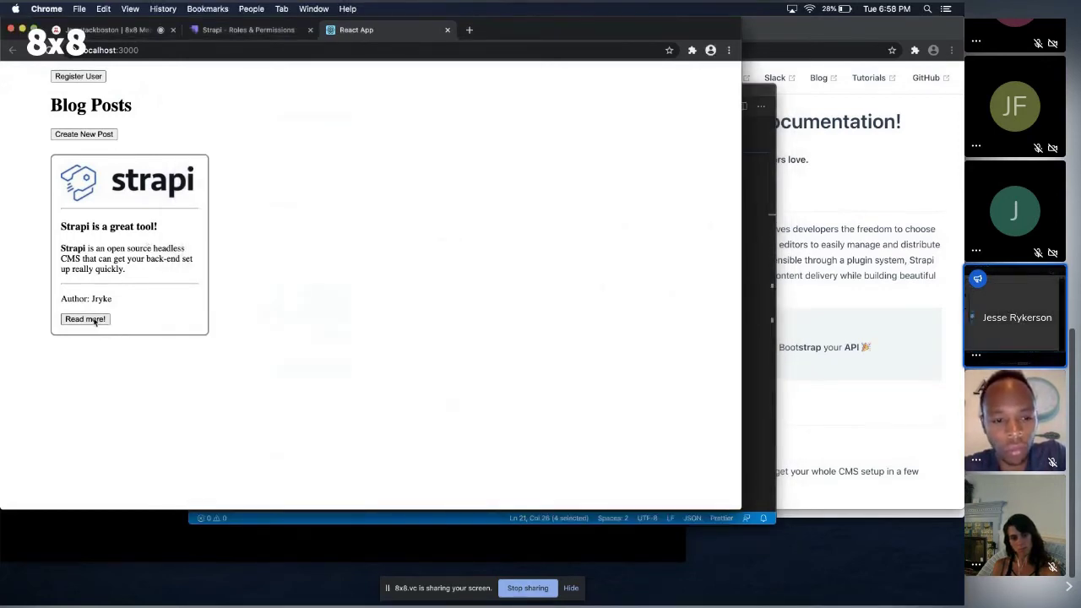
Open the article at /article/strapi-is-a-great-tool, see it stuck on Loading!, and go back.
{"action": "left_click", "coordinate": [91, 318]}
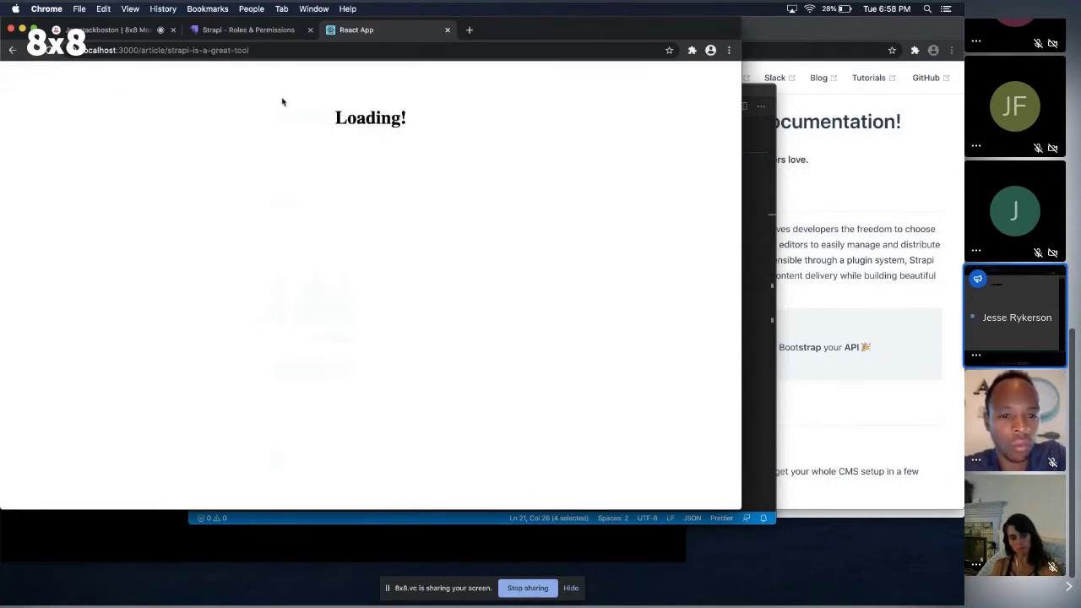
{"action": "left_click", "coordinate": [12, 51]}
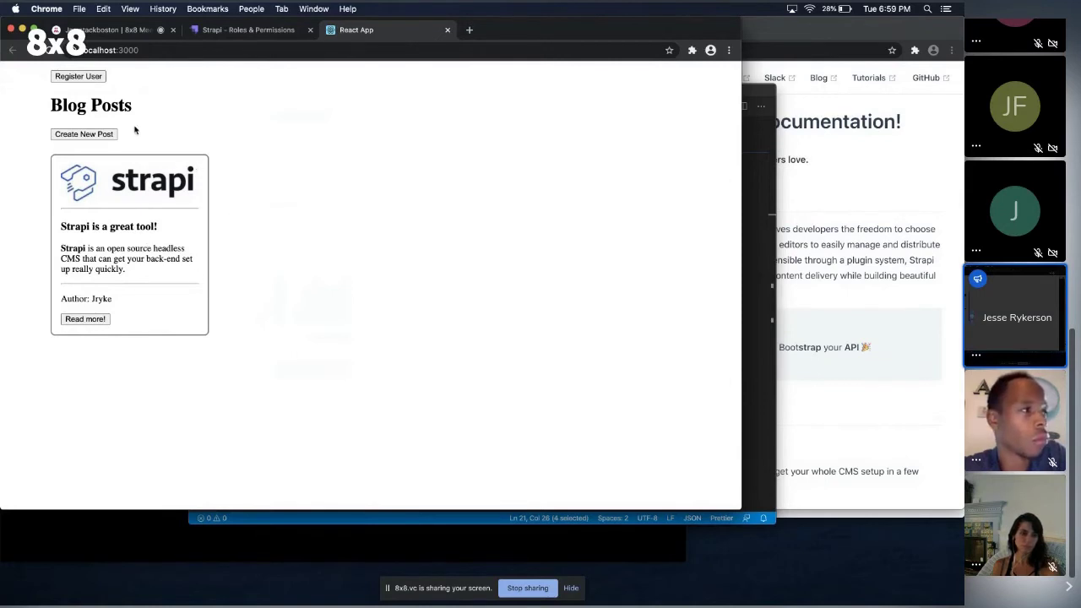
{"action": "left_click", "coordinate": [91, 321]}
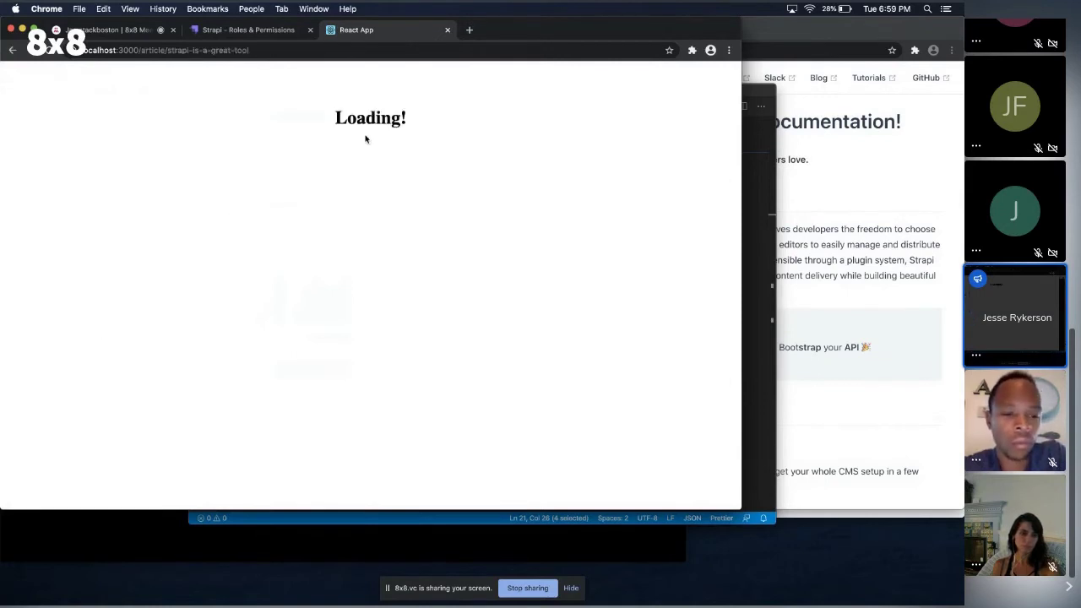
{"action": "left_click", "coordinate": [254, 49]}
{"action": "left_click_drag", "start_coordinate": [250, 49], "coordinate": [168, 50]}
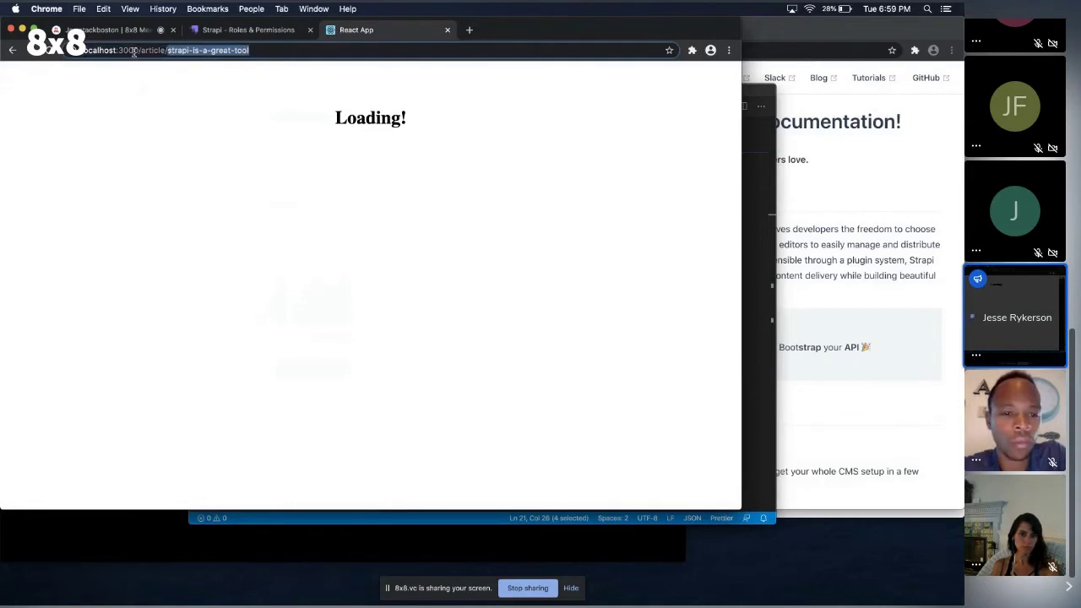
{"action": "left_click", "coordinate": [12, 50]}
Switch to Visual Studio Code and open the article controller article.js.
{"action": "key", "text": "super+Tab"}
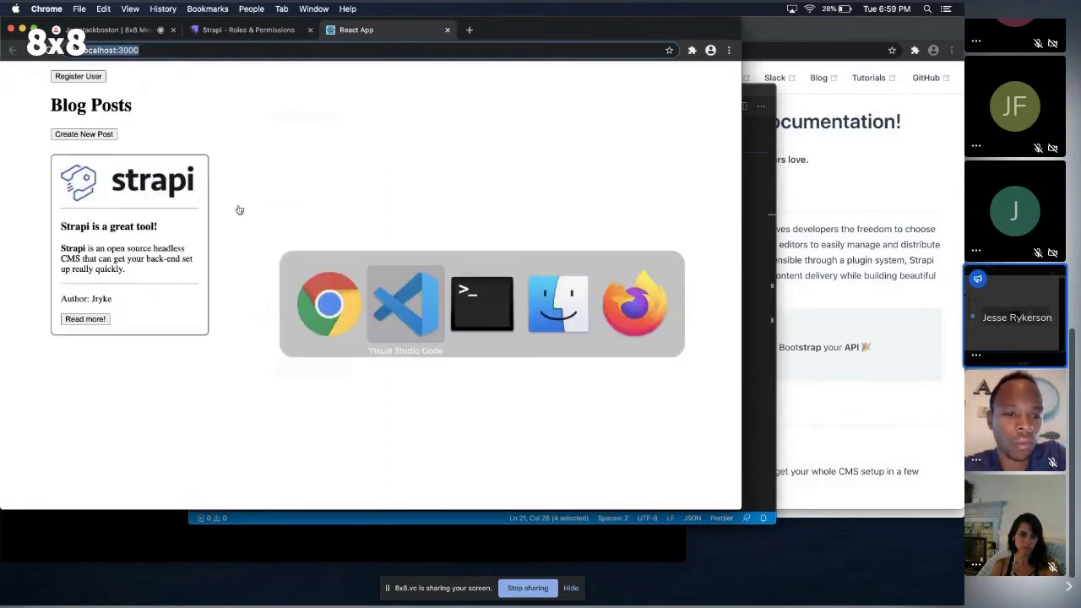
{"action": "key", "text": "super+Tab"}
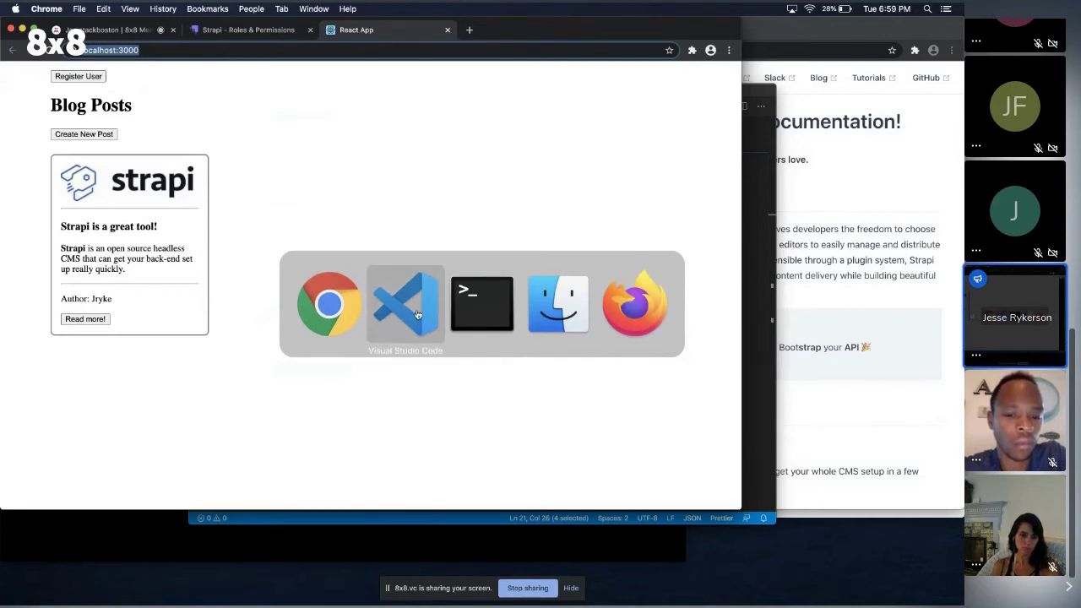
{"action": "left_click", "coordinate": [417, 314]}
{"action": "left_click", "coordinate": [269, 236]}
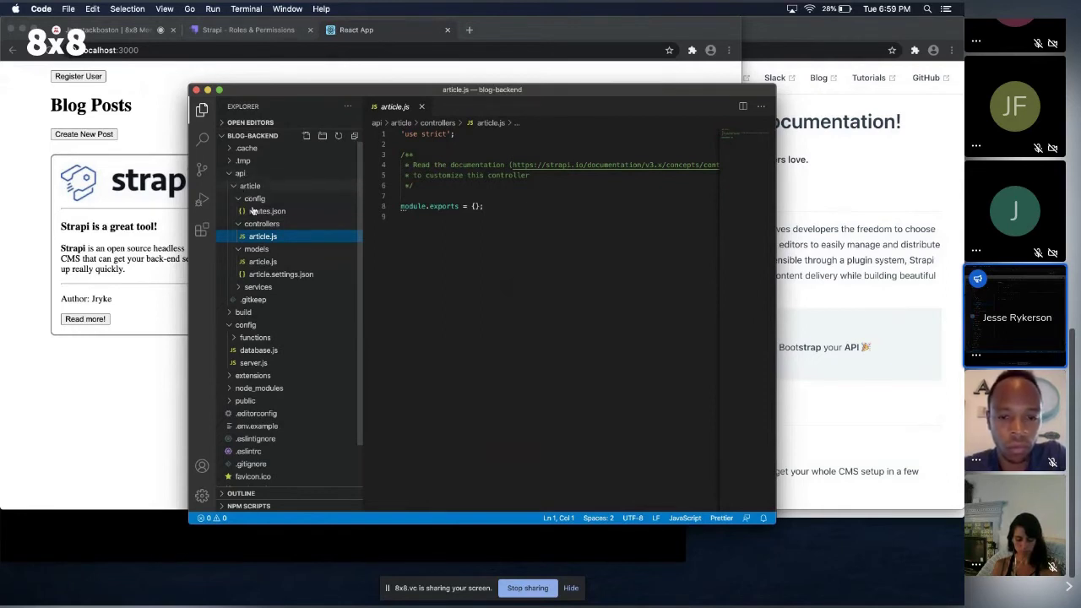
Add an empty line between the module.exports braces in article.js.
{"action": "left_click", "coordinate": [474, 206]}
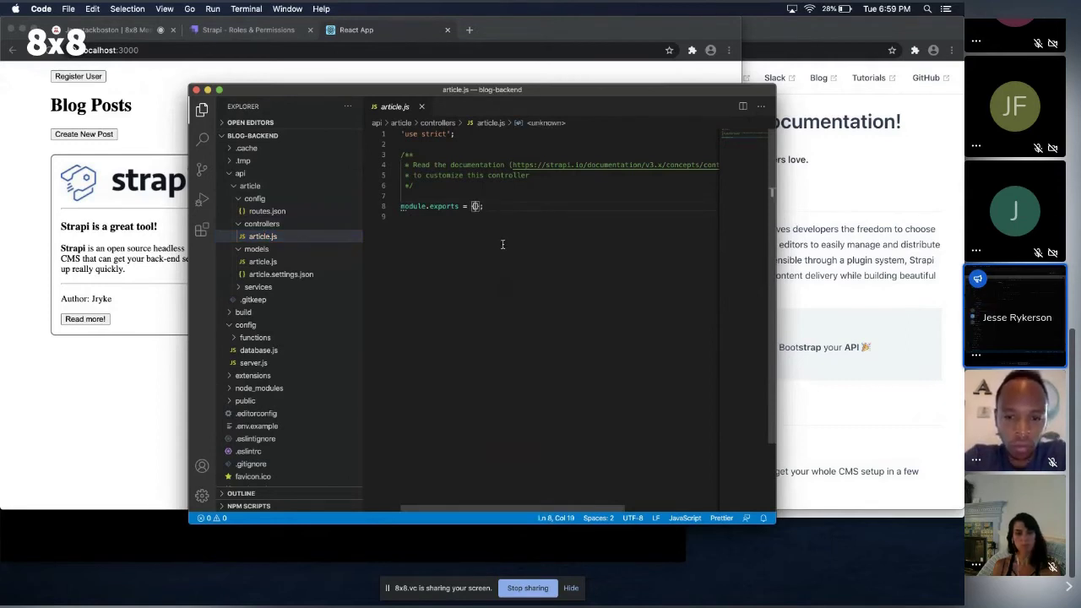
{"action": "key", "text": "Return"}
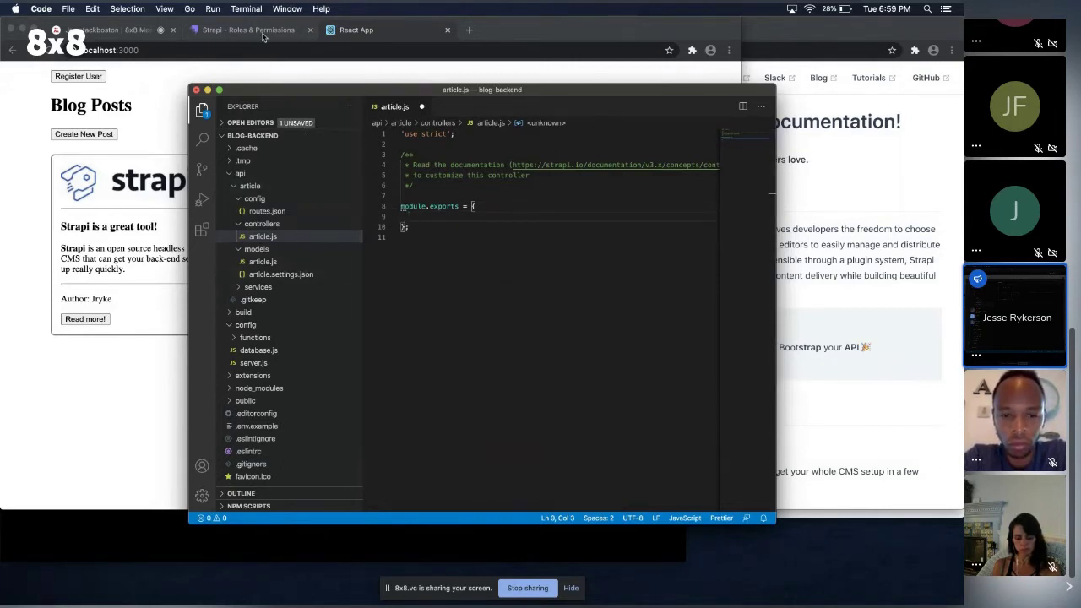
Load strapi.io in a new tab and search the docs for the Controllers page.
{"action": "left_click", "coordinate": [472, 39]}
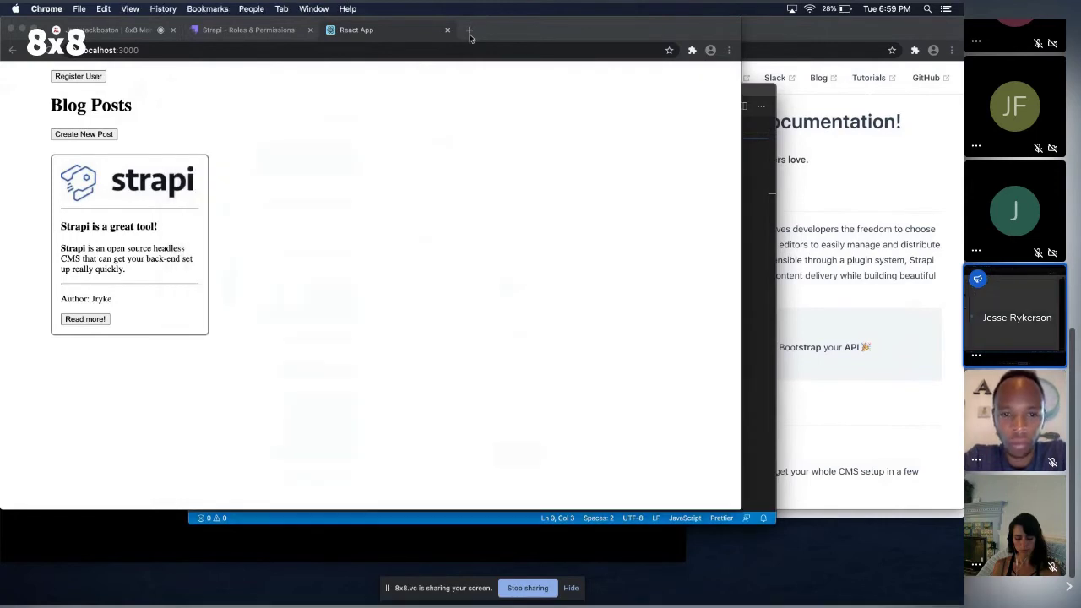
{"action": "left_click", "coordinate": [470, 30]}
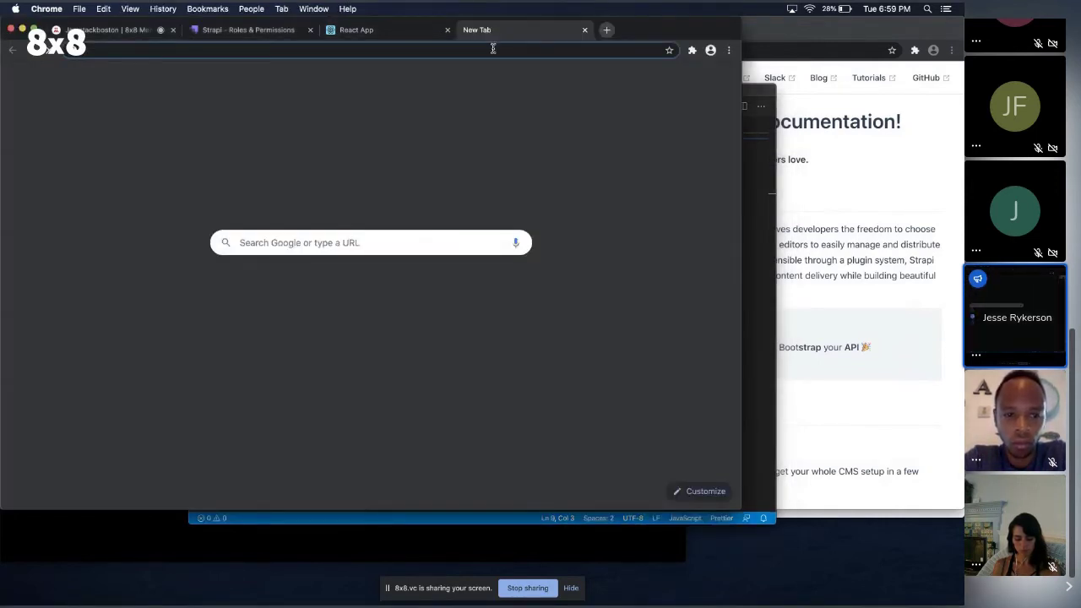
{"action": "type", "text": "strapi.io"}
{"action": "key", "text": "Return"}
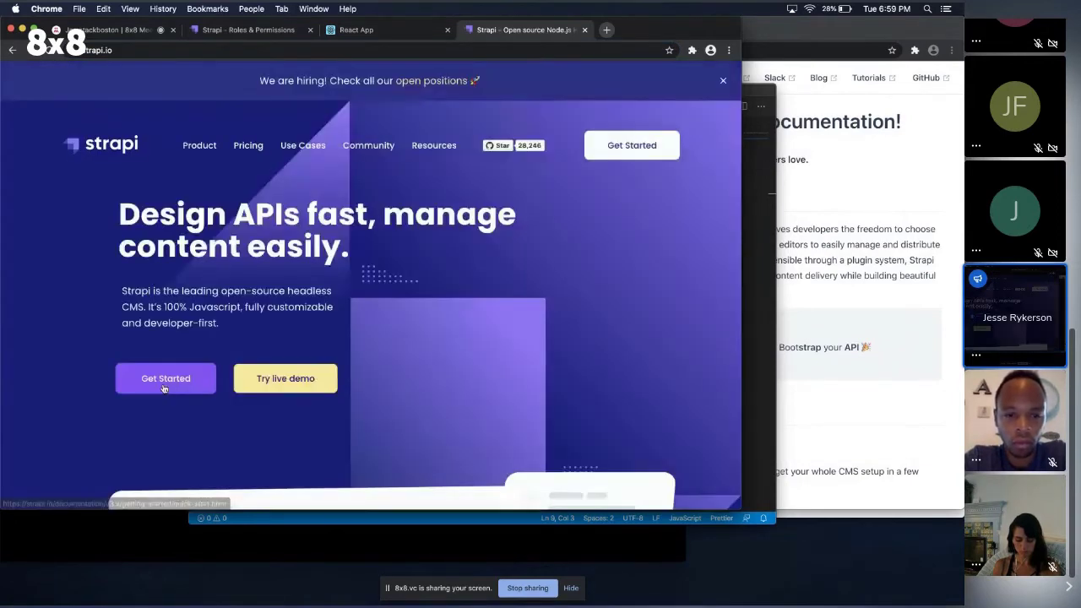
{"action": "left_click", "coordinate": [164, 379]}
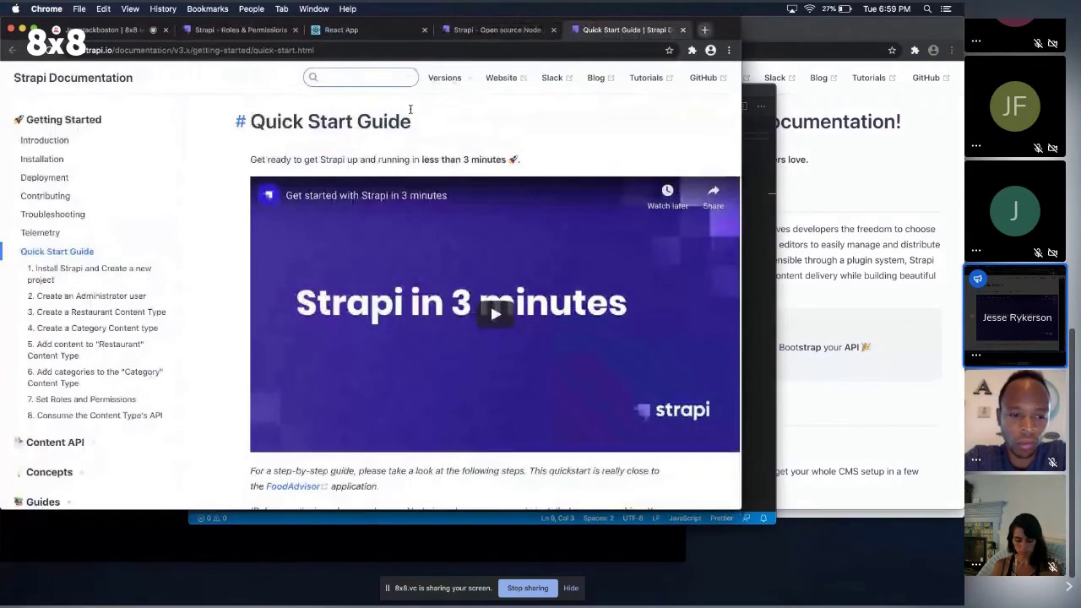
{"action": "type", "text": "co"}
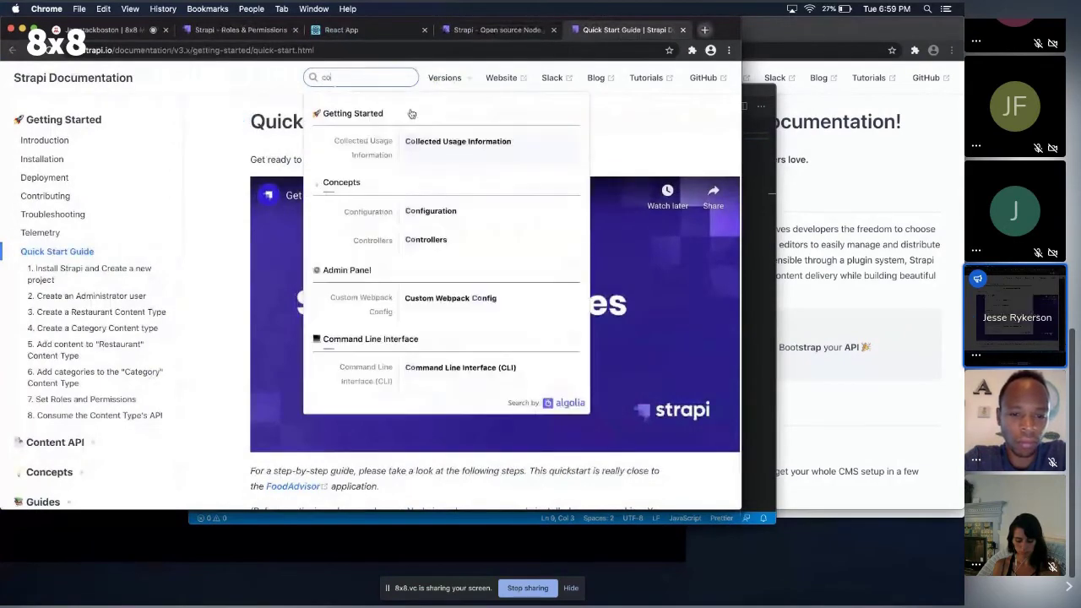
{"action": "type", "text": "ntroller"}
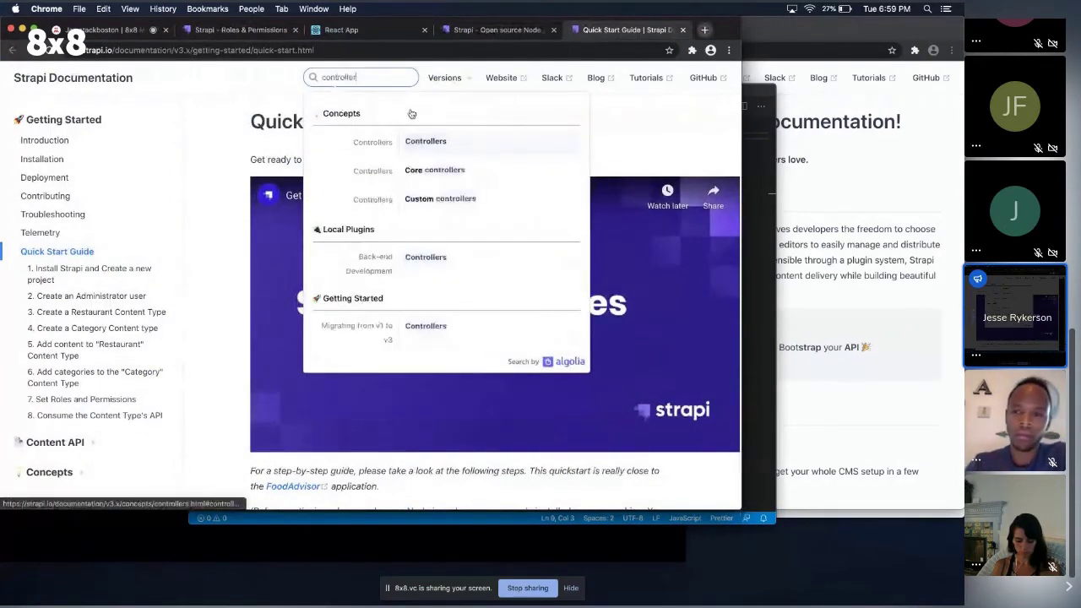
{"action": "left_click", "coordinate": [425, 141]}
{"action": "scroll", "coordinate": [435, 265], "scroll_direction": "down", "scroll_amount": 10}
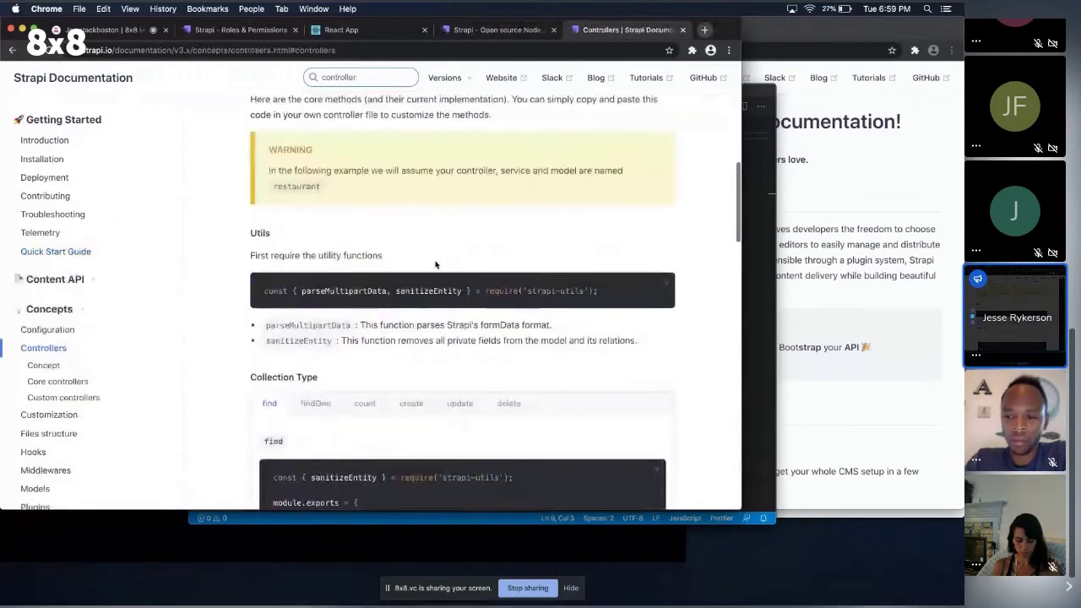
{"action": "scroll", "coordinate": [436, 265], "scroll_direction": "down", "scroll_amount": 3}
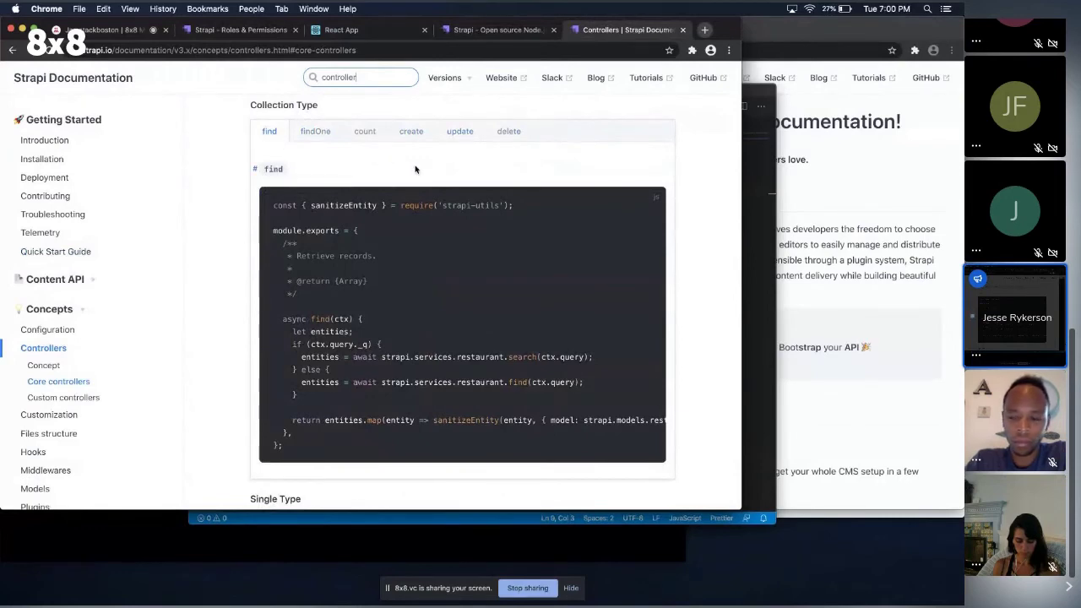
Show the findOne core controller example and select its sanitizeEntity require line.
{"action": "key", "text": "super+Tab"}
{"action": "key", "text": "super+Tab"}
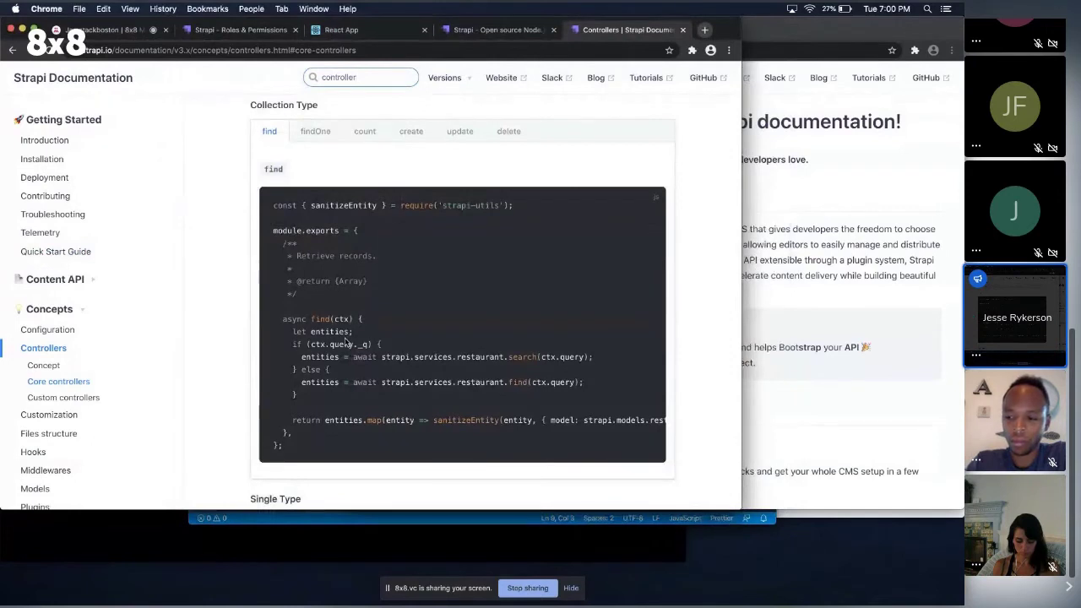
{"action": "left_click", "coordinate": [315, 133]}
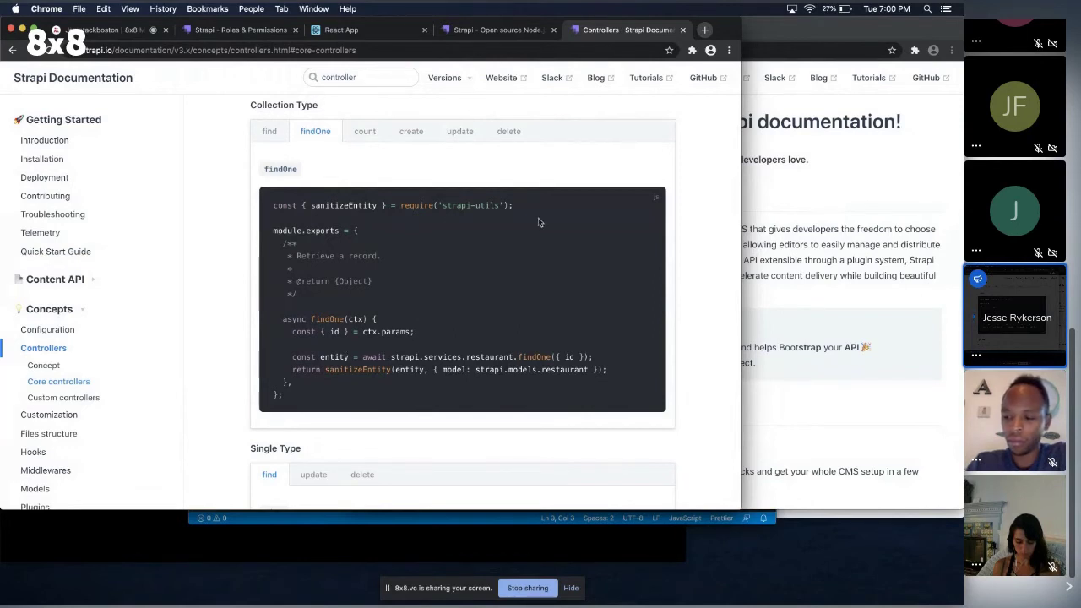
{"action": "left_click_drag", "start_coordinate": [527, 211], "coordinate": [265, 211]}
{"action": "key", "text": "ctrl+c"}
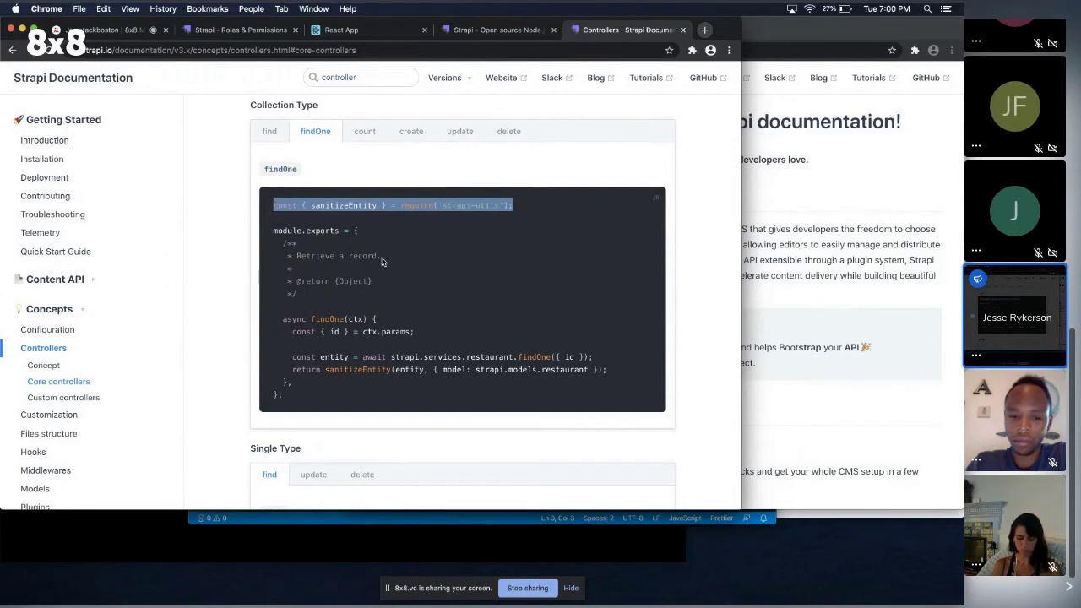
Paste the sanitizeEntity require line below 'use strict' in article.js.
{"action": "key", "text": "super+Tab"}
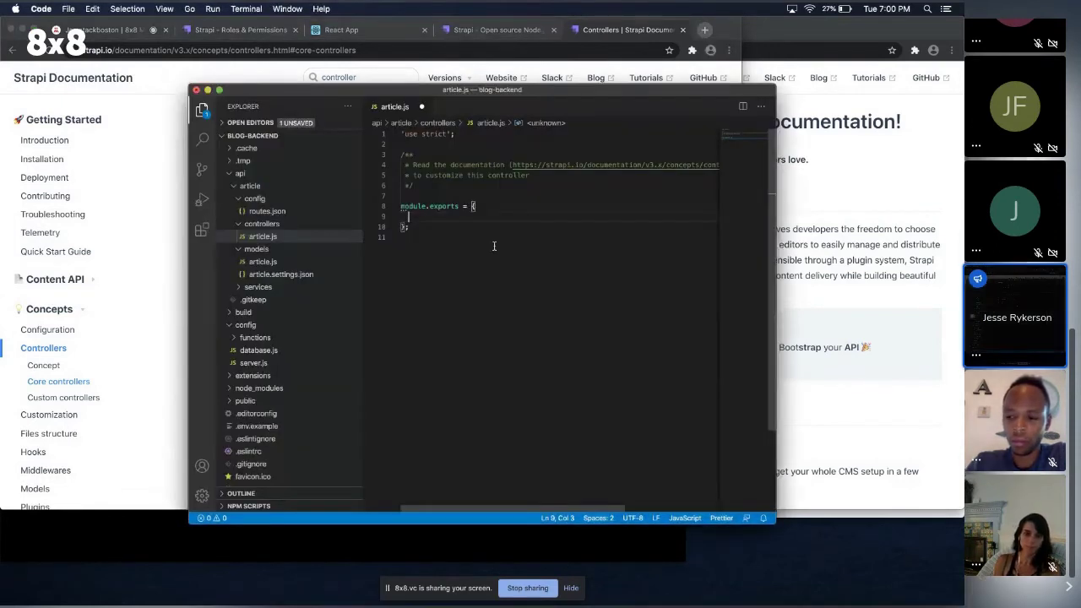
{"action": "left_click", "coordinate": [463, 135]}
{"action": "key", "text": "Return"}
{"action": "key", "text": "ctrl+v"}
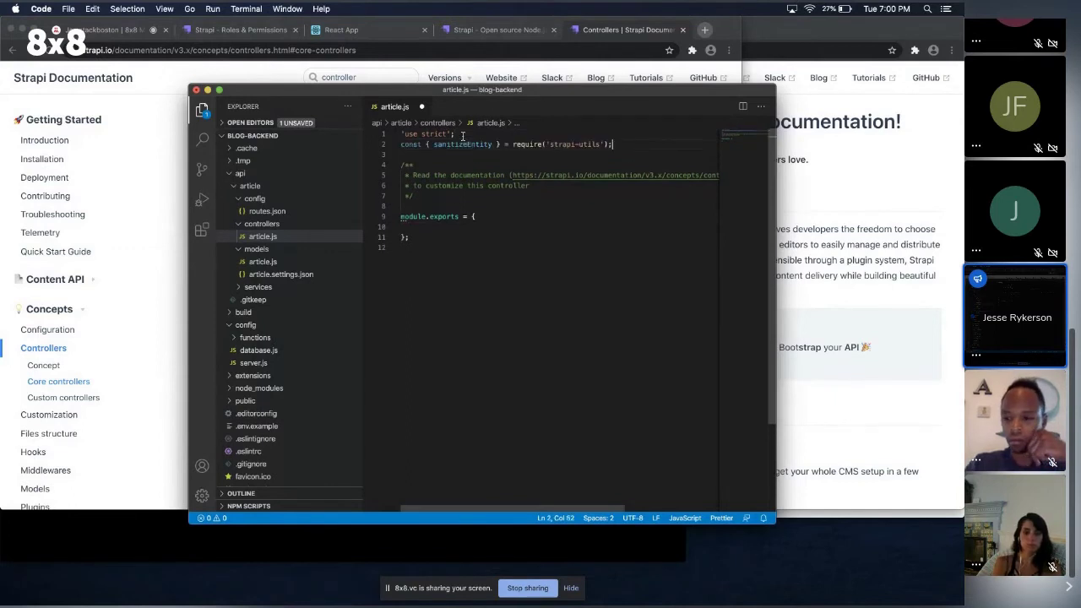
Copy the docs' findOne method and paste it into module.exports.
{"action": "left_click", "coordinate": [456, 228]}
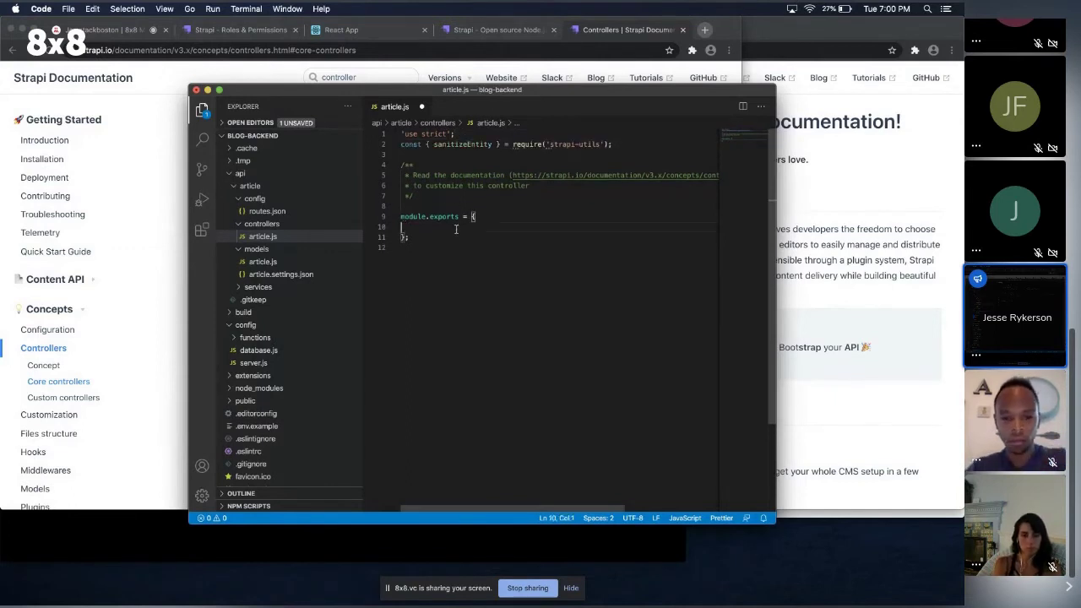
{"action": "key", "text": "super+Tab"}
{"action": "left_click_drag", "start_coordinate": [291, 384], "coordinate": [284, 318]}
{"action": "key", "text": "super+c"}
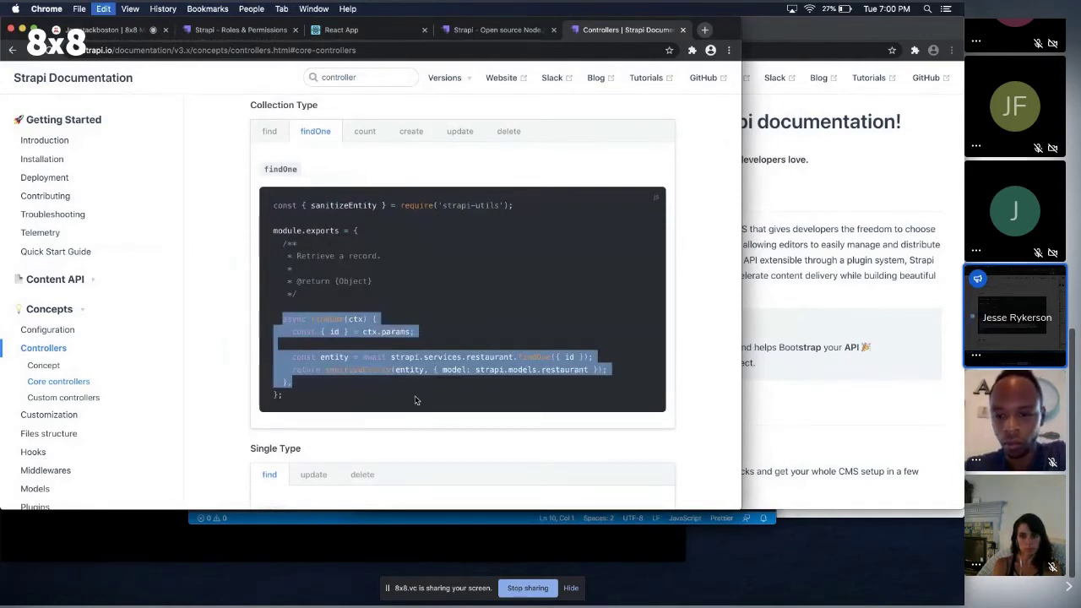
{"action": "key", "text": "super+Tab"}
{"action": "key", "text": "super+v"}
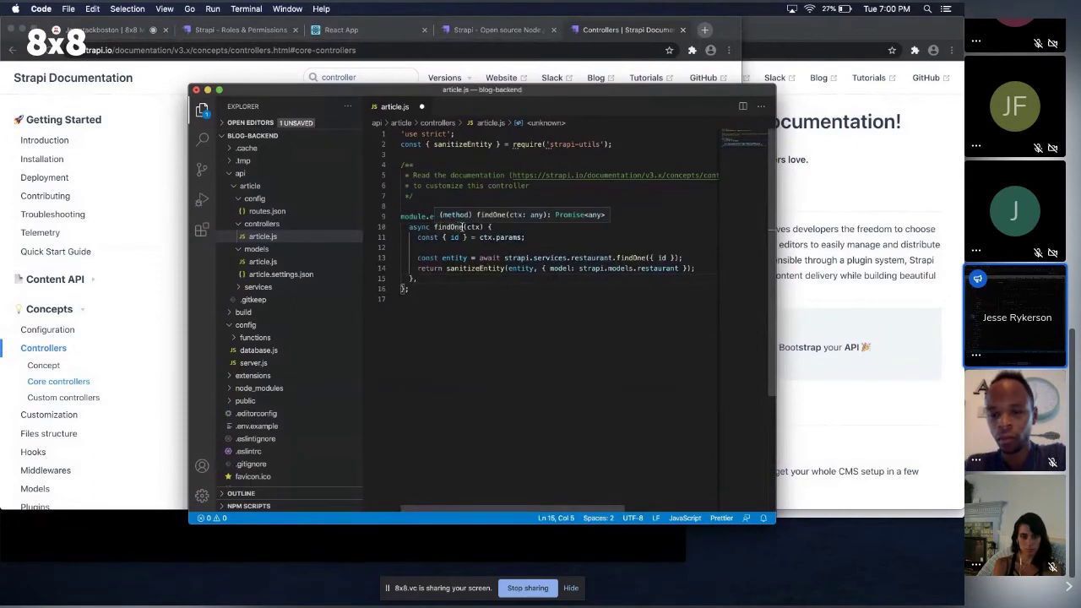
Rename the method to findBySlug and destructure slug instead of id from ctx.params.
{"action": "double_click", "coordinate": [463, 226]}
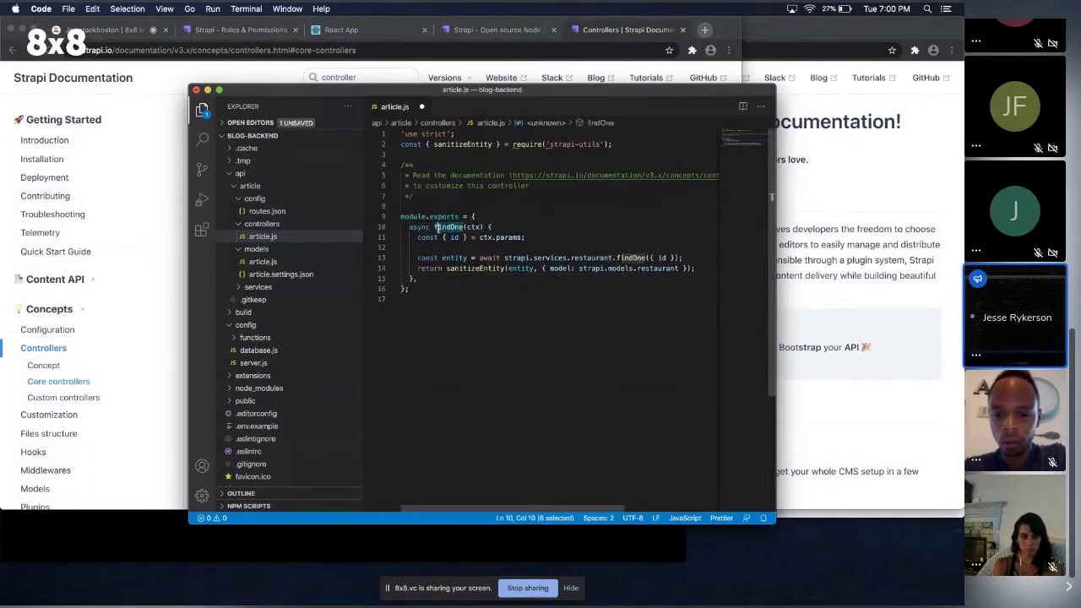
{"action": "key", "text": "BackSpace"}
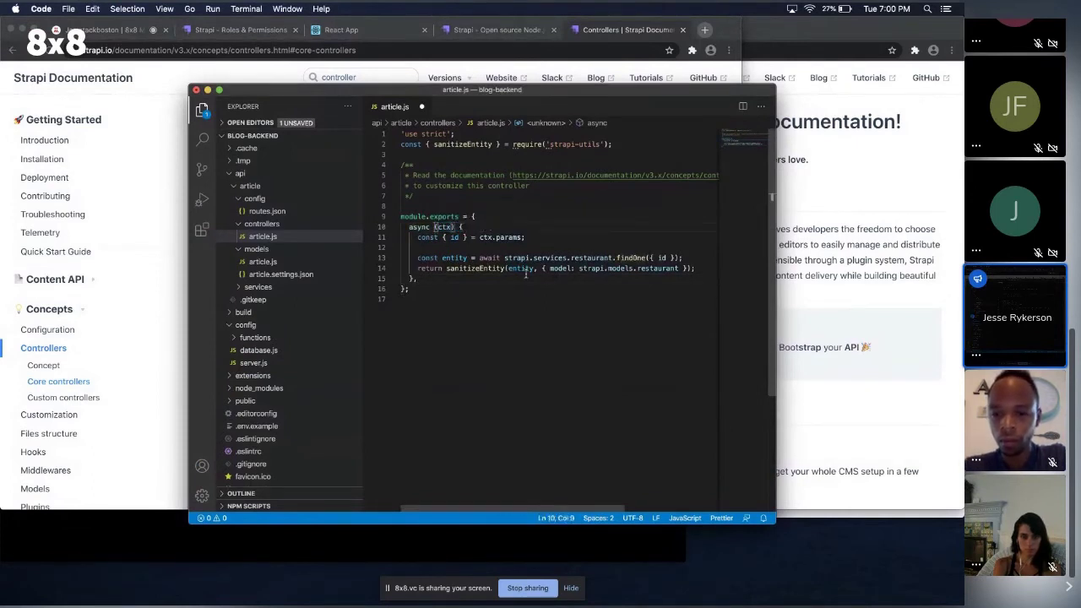
{"action": "type", "text": "findBySlug"}
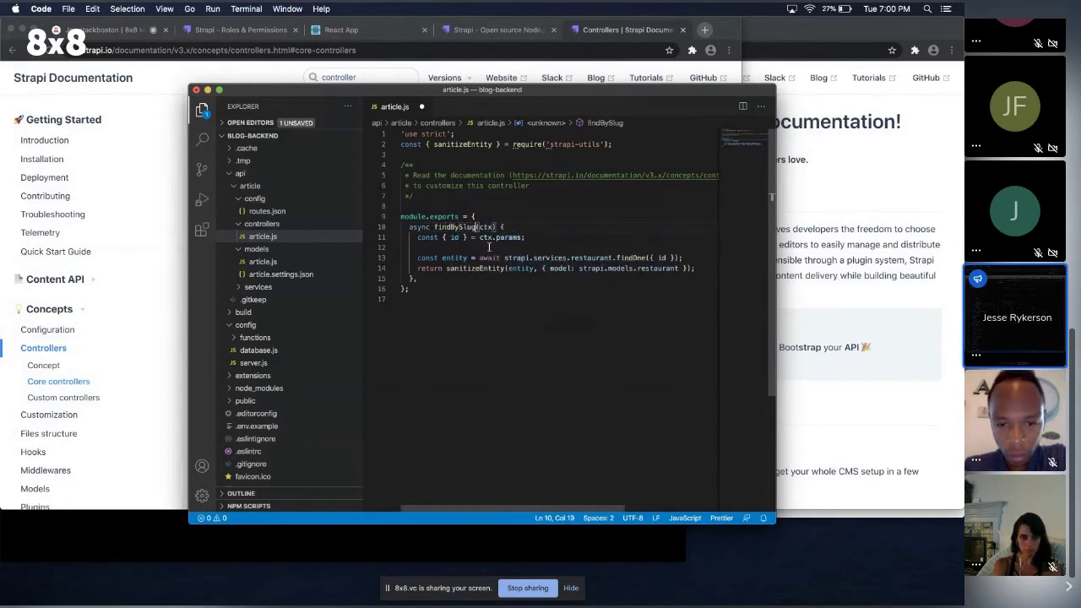
{"action": "double_click", "coordinate": [453, 237]}
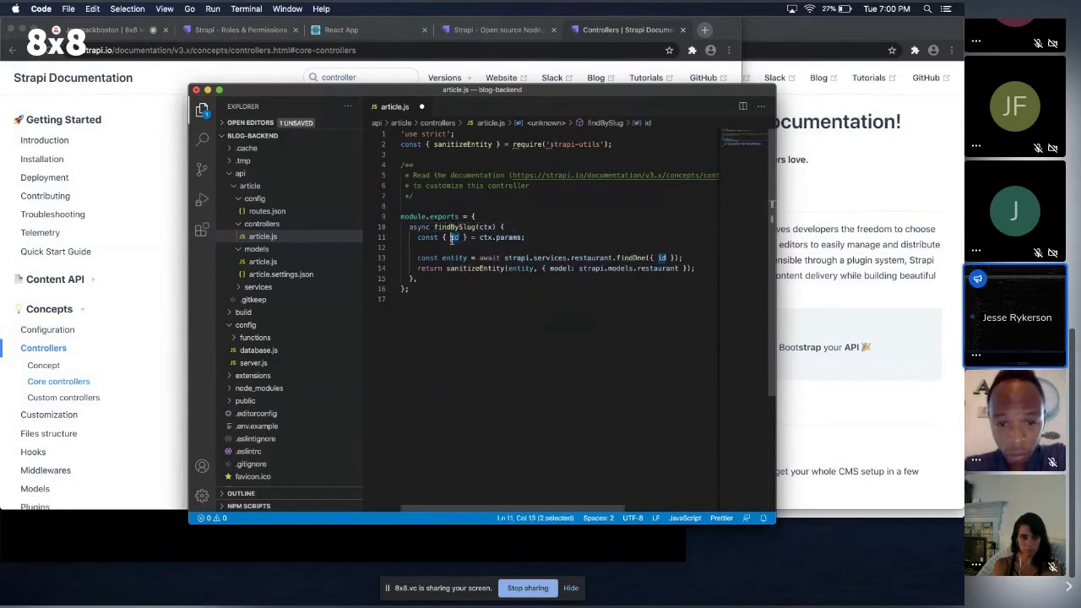
{"action": "type", "text": "slug"}
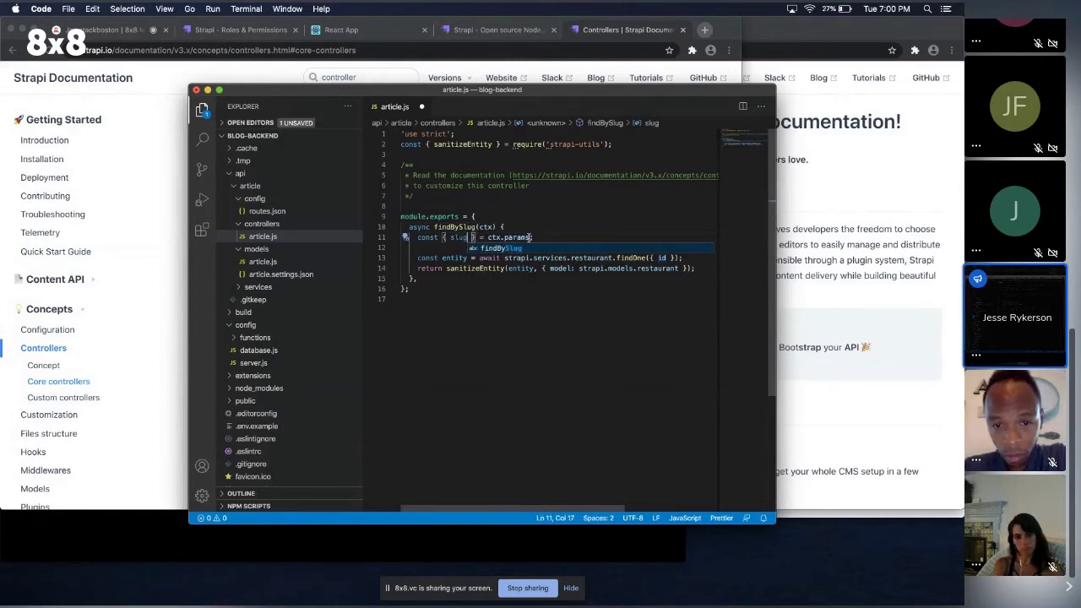
{"action": "left_click_drag", "start_coordinate": [552, 228], "coordinate": [552, 233]}
{"action": "double_click", "coordinate": [486, 227]}
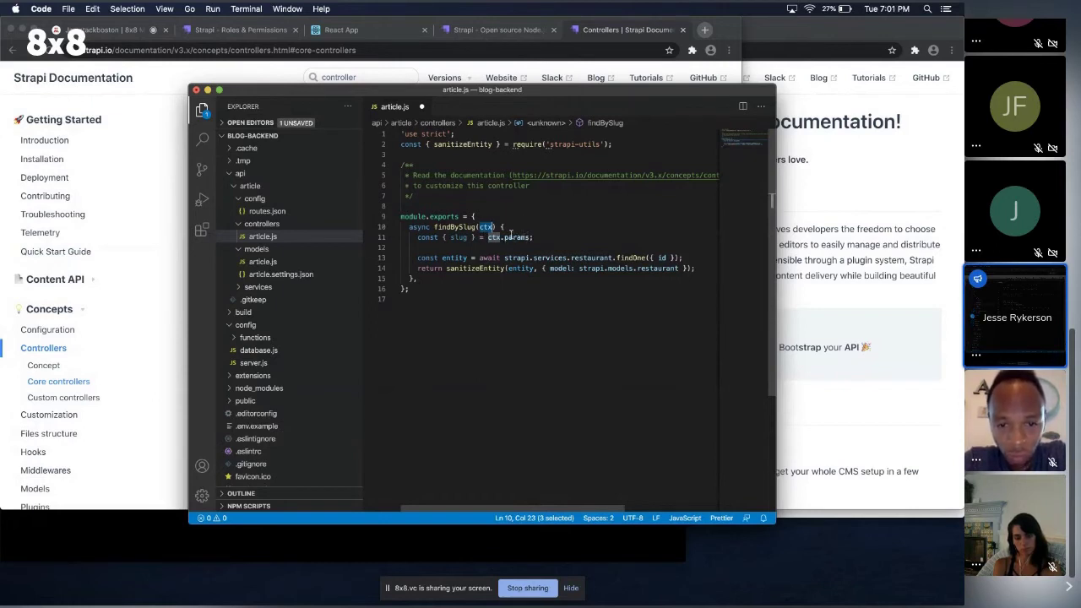
{"action": "double_click", "coordinate": [459, 237]}
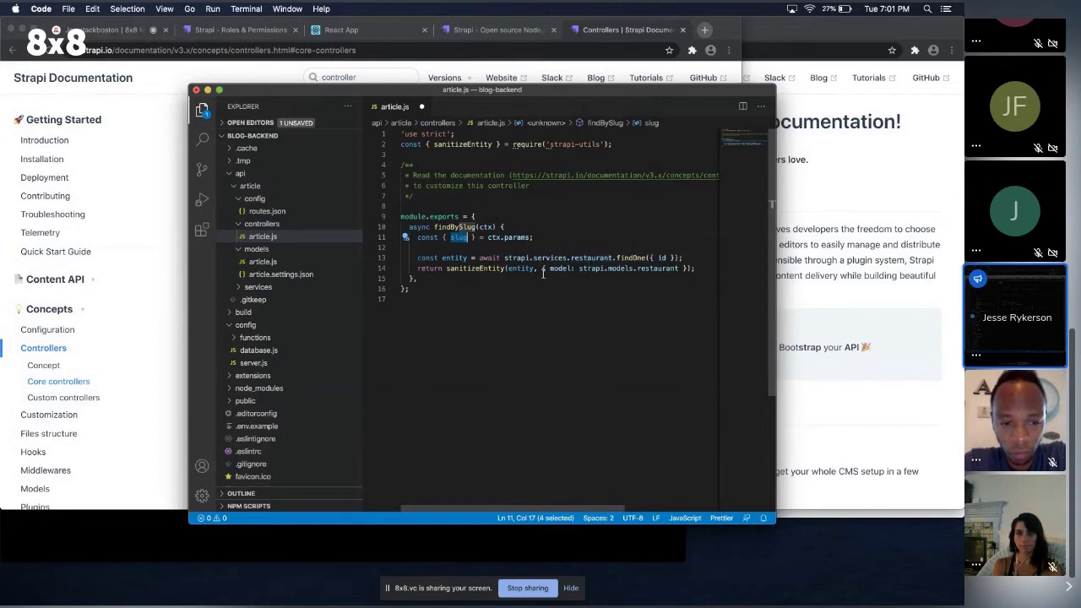
{"action": "key", "text": "super+Tab"}
Replace 'restaurant' with 'article' in the service call and model reference on lines 13–14.
{"action": "left_click", "coordinate": [532, 371]}
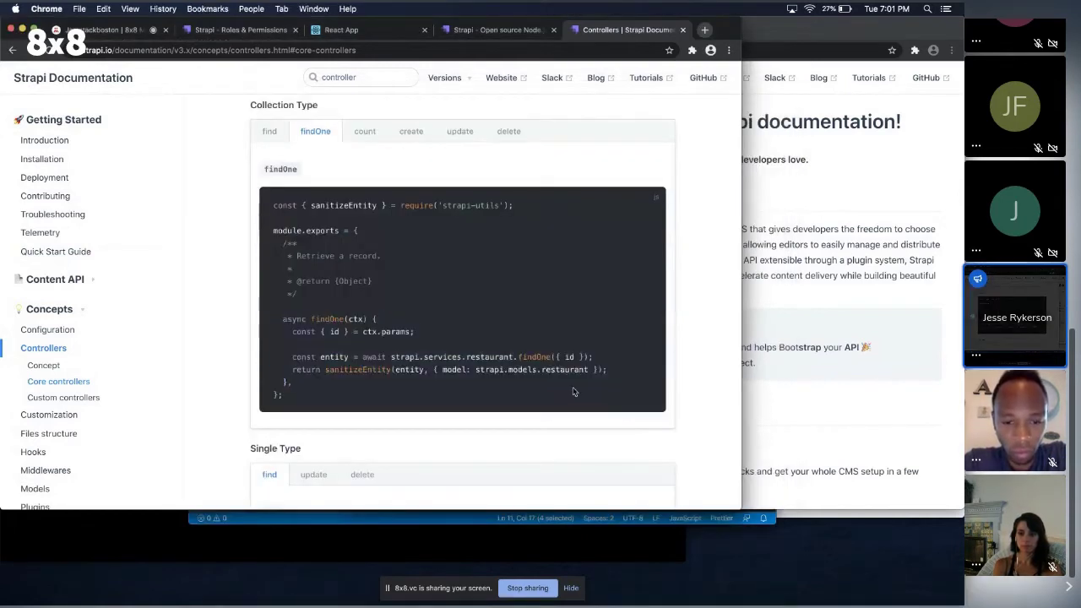
{"action": "left_click_drag", "start_coordinate": [545, 369], "coordinate": [580, 374]}
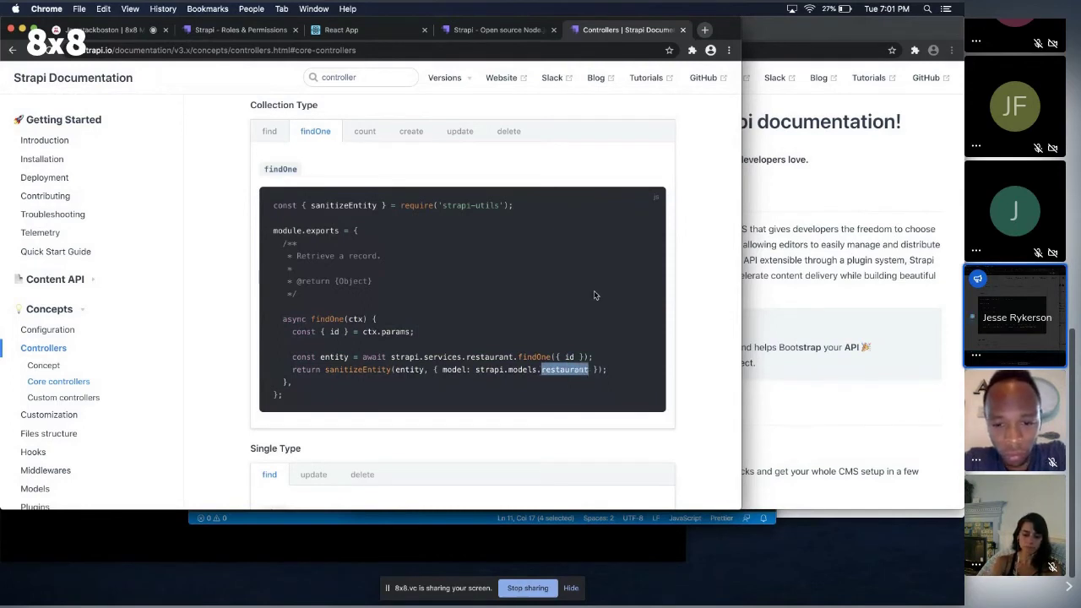
{"action": "key", "text": "super+Tab"}
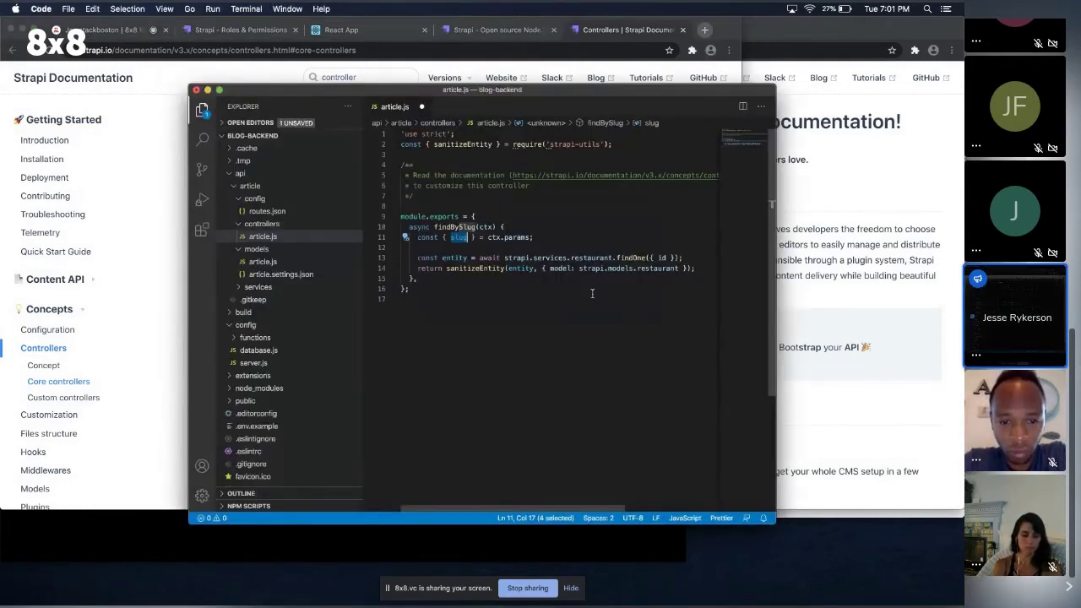
{"action": "double_click", "coordinate": [588, 257]}
{"action": "type", "text": "article"}
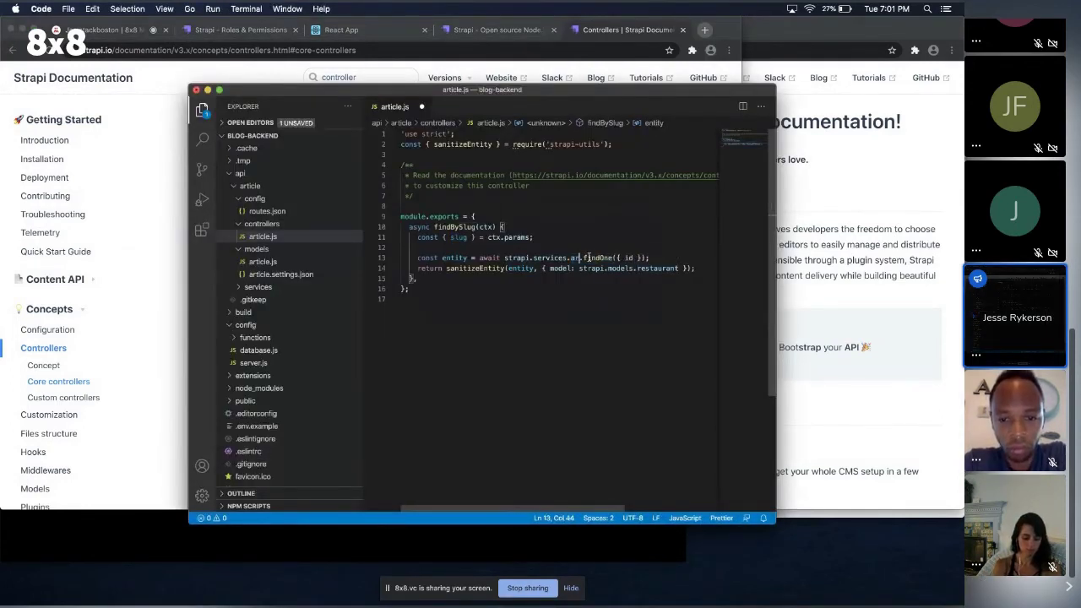
{"action": "double_click", "coordinate": [657, 269]}
{"action": "type", "text": "article."}
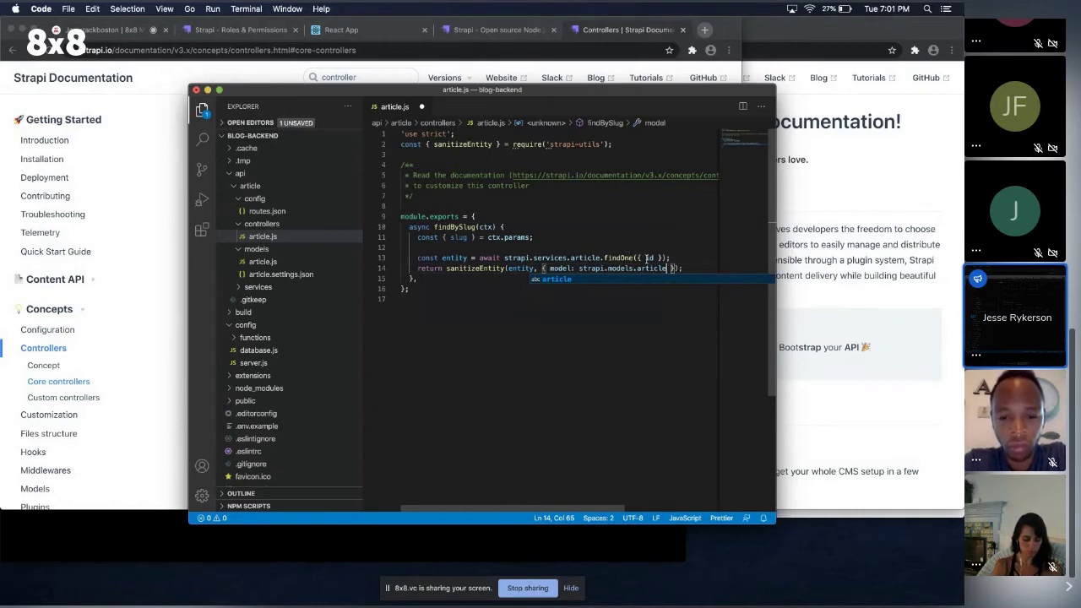
Change the query to findOne({ slug }) and save article.js.
{"action": "double_click", "coordinate": [649, 257]}
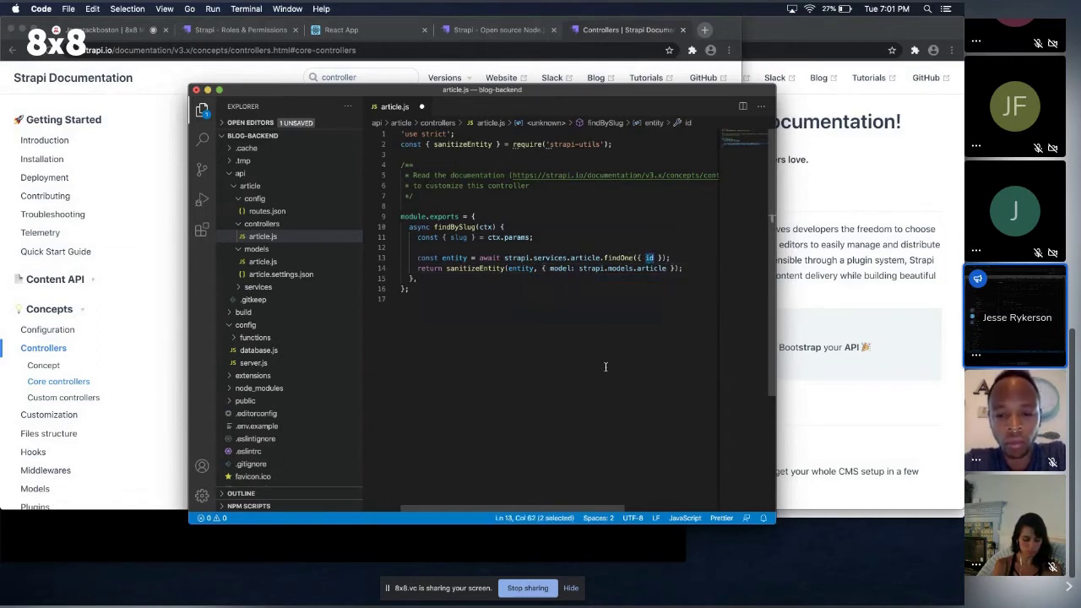
{"action": "type", "text": "slug"}
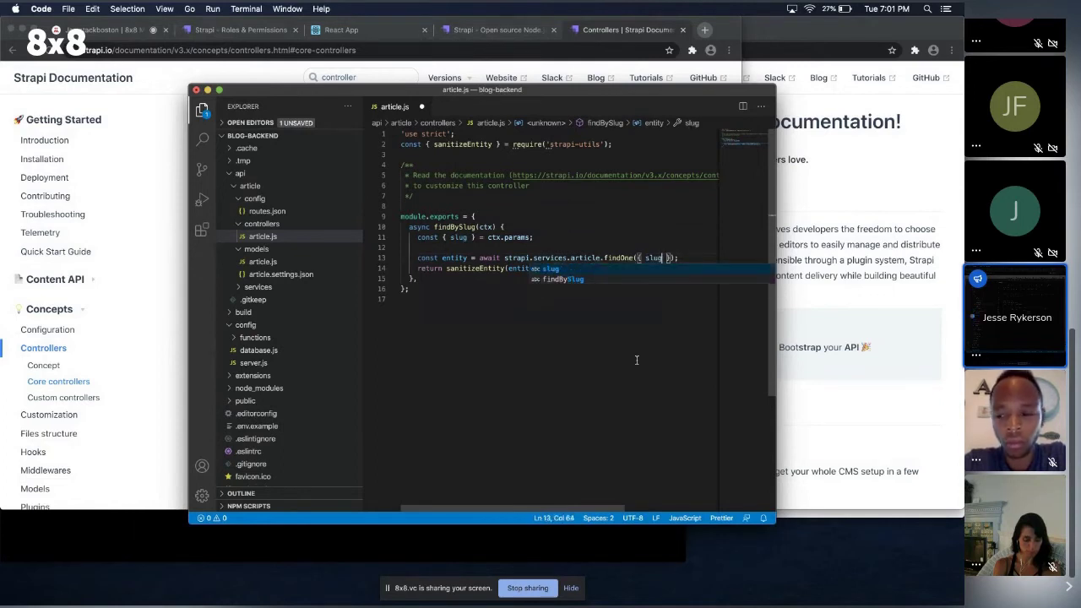
{"action": "type", "text": ": slug"}
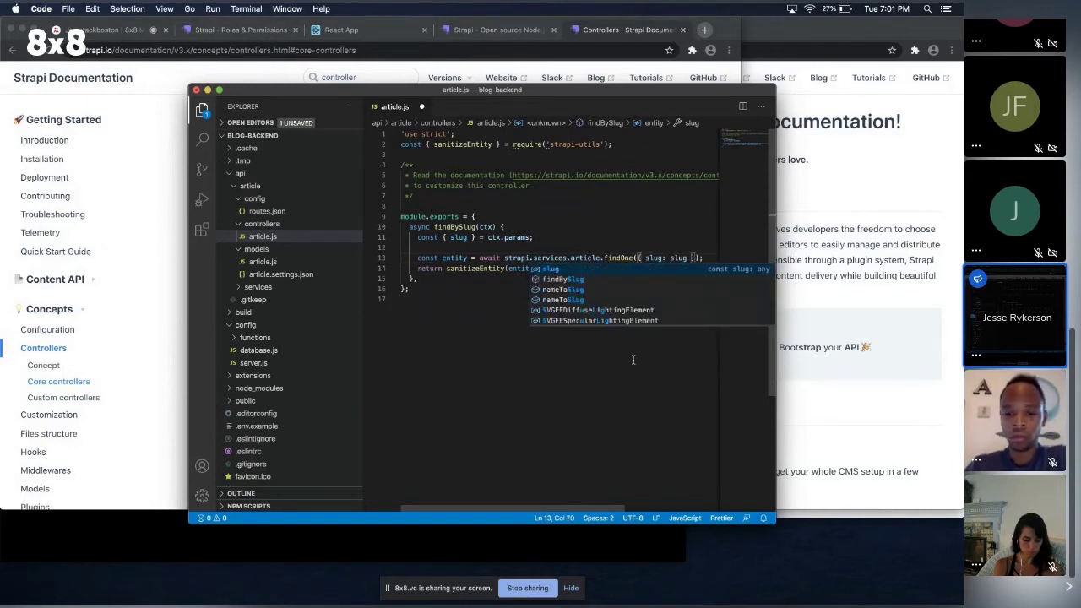
{"action": "key", "text": "BackSpace"}
{"action": "key", "text": "BackSpace"}
{"action": "key", "text": "BackSpace"}
{"action": "key", "text": "BackSpace"}
{"action": "key", "text": "BackSpace"}
{"action": "key", "text": "BackSpace"}
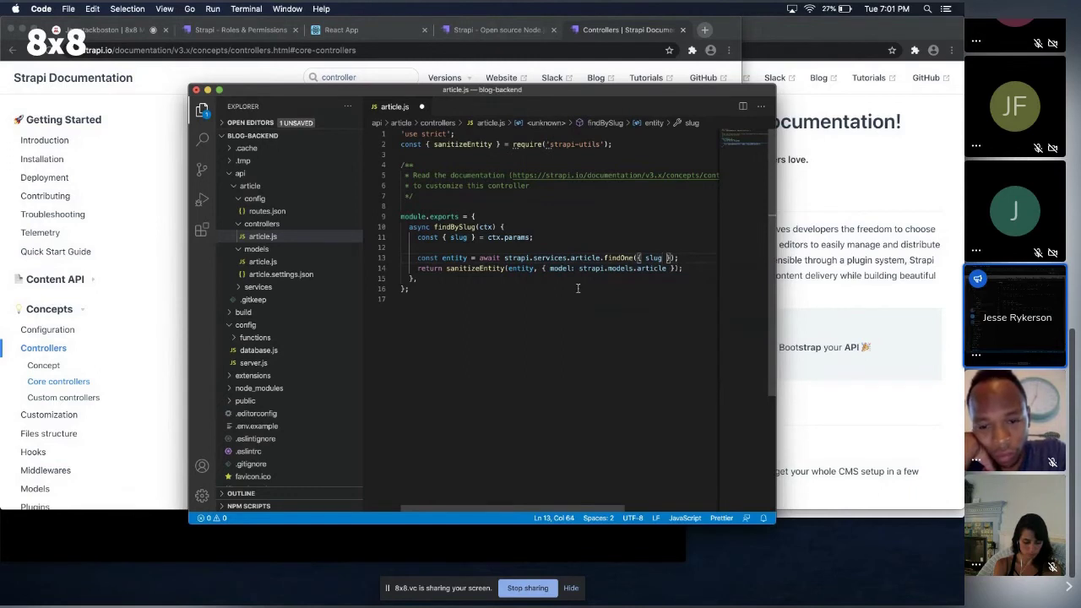
{"action": "key", "text": "super+s"}
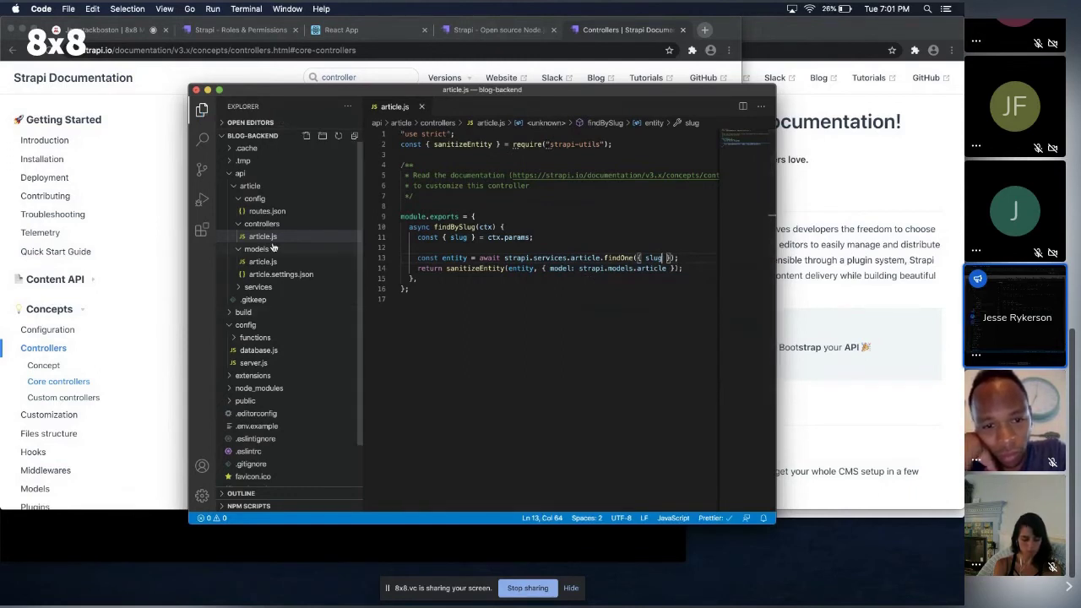
Open the article's routes.json and select the :id part of the findOne path.
{"action": "key", "text": "super+shift+e"}
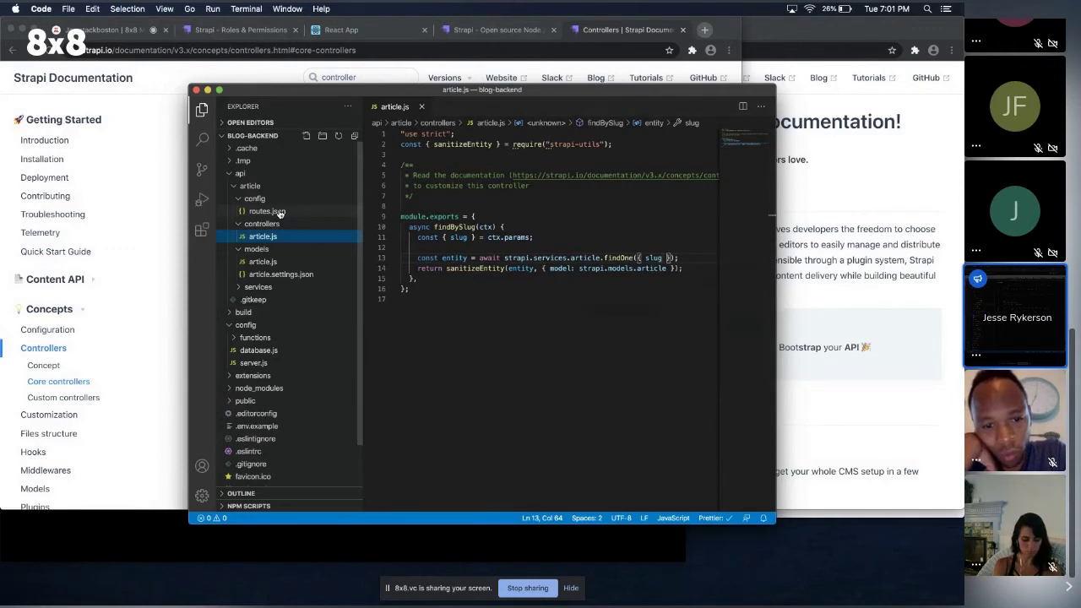
{"action": "left_click", "coordinate": [267, 211]}
{"action": "left_click_drag", "start_coordinate": [524, 340], "coordinate": [509, 340]}
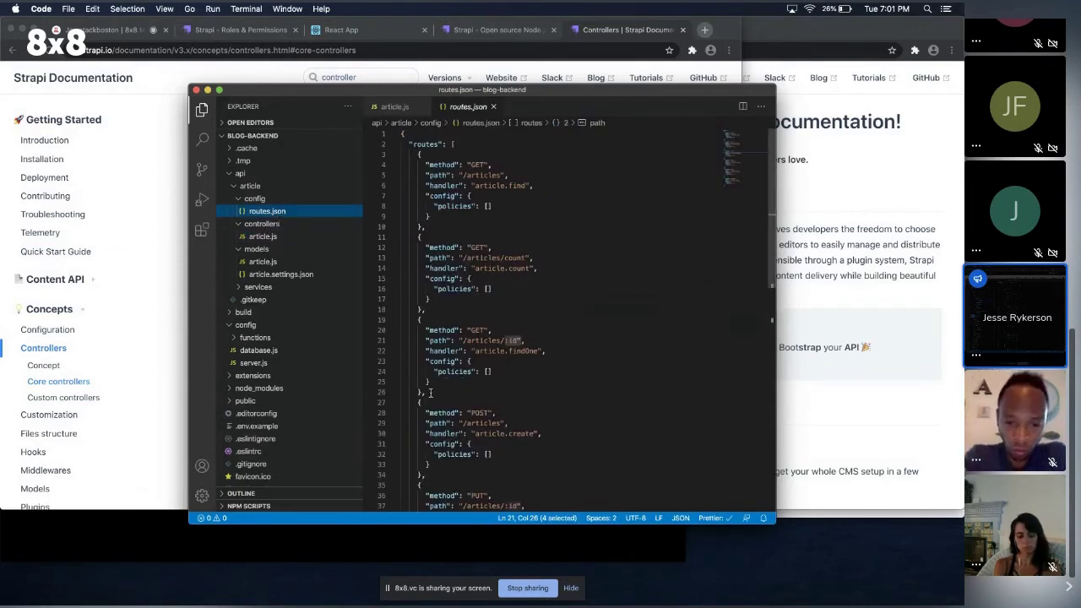
Duplicate the findOne route block below itself in routes.json.
{"action": "scroll", "coordinate": [429, 392], "scroll_direction": "down", "scroll_amount": 1}
{"action": "left_click_drag", "start_coordinate": [431, 364], "coordinate": [418, 291]}
{"action": "key", "text": "super+c"}
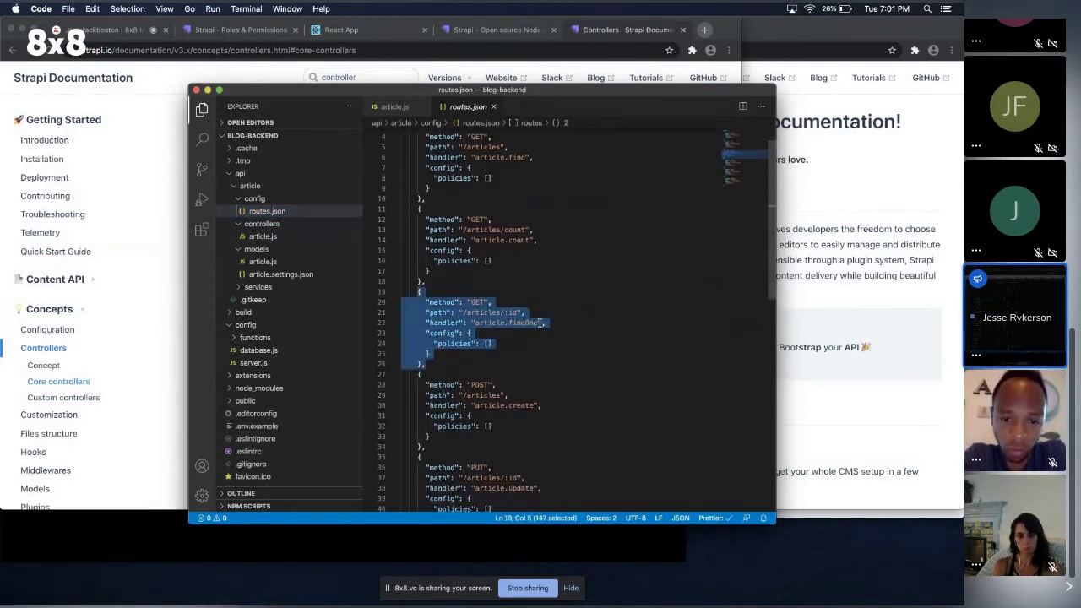
{"action": "key", "text": "Right"}
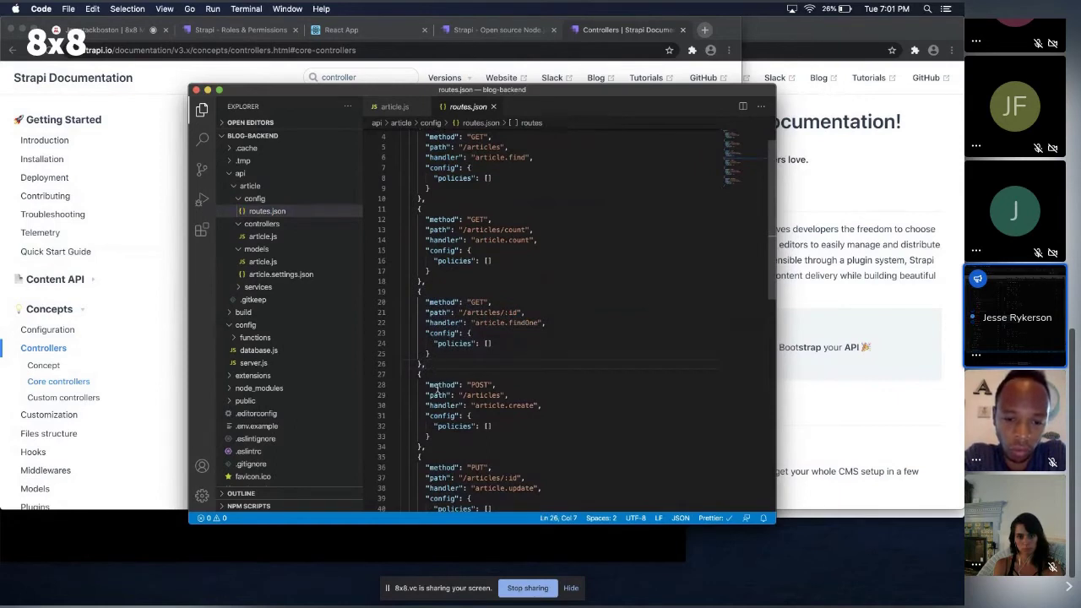
{"action": "key", "text": "Return"}
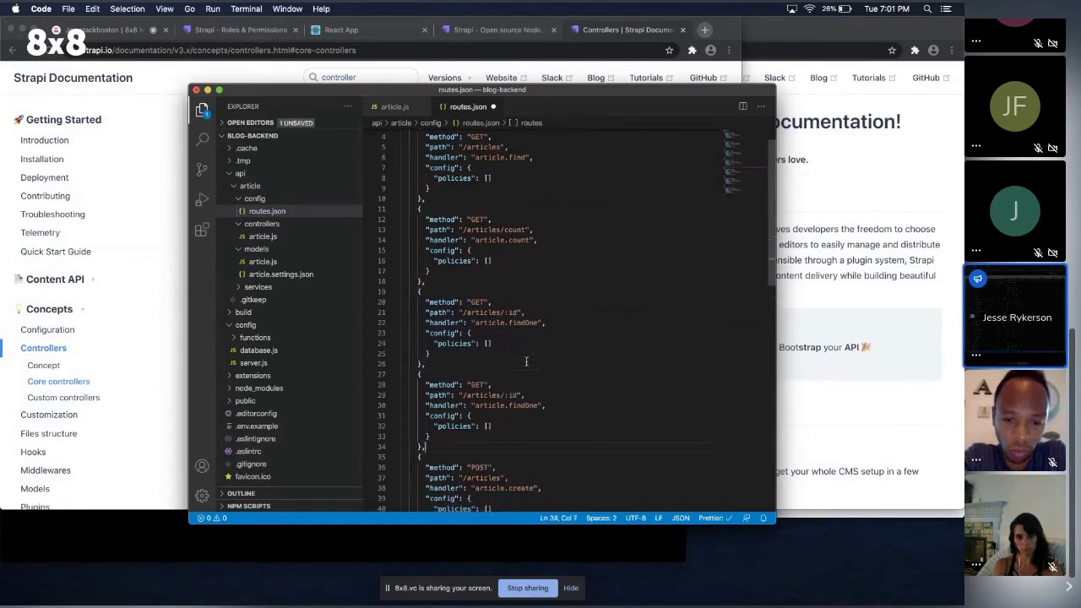
{"action": "key", "text": "super+v"}
Change the copied route's path to /articles/slug/:slug.
{"action": "scroll", "coordinate": [499, 431], "scroll_direction": "down", "scroll_amount": 1}
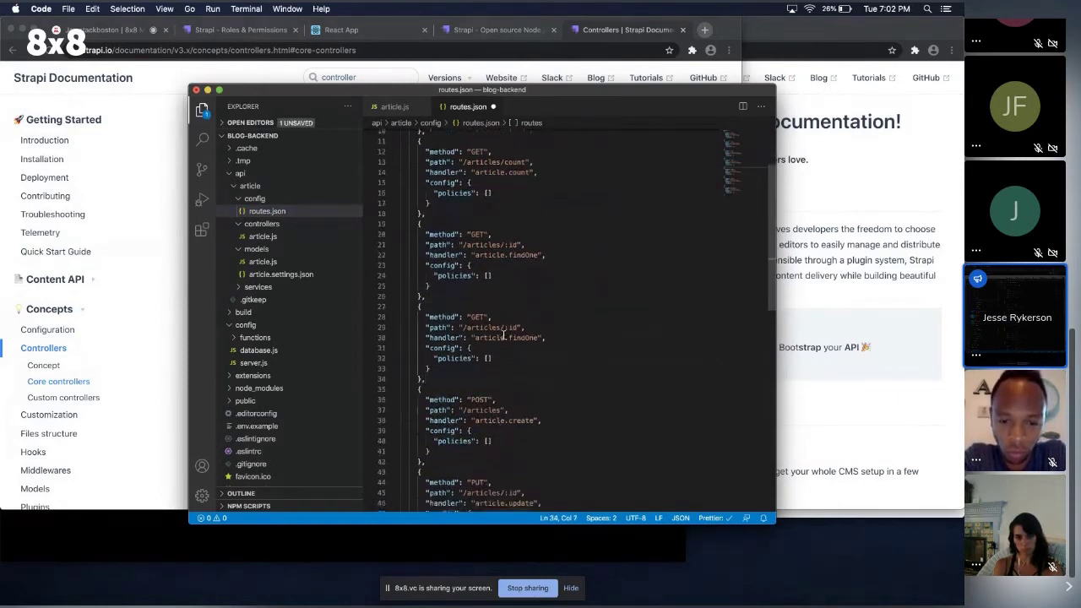
{"action": "left_click", "coordinate": [505, 328]}
{"action": "type", "text": ","}
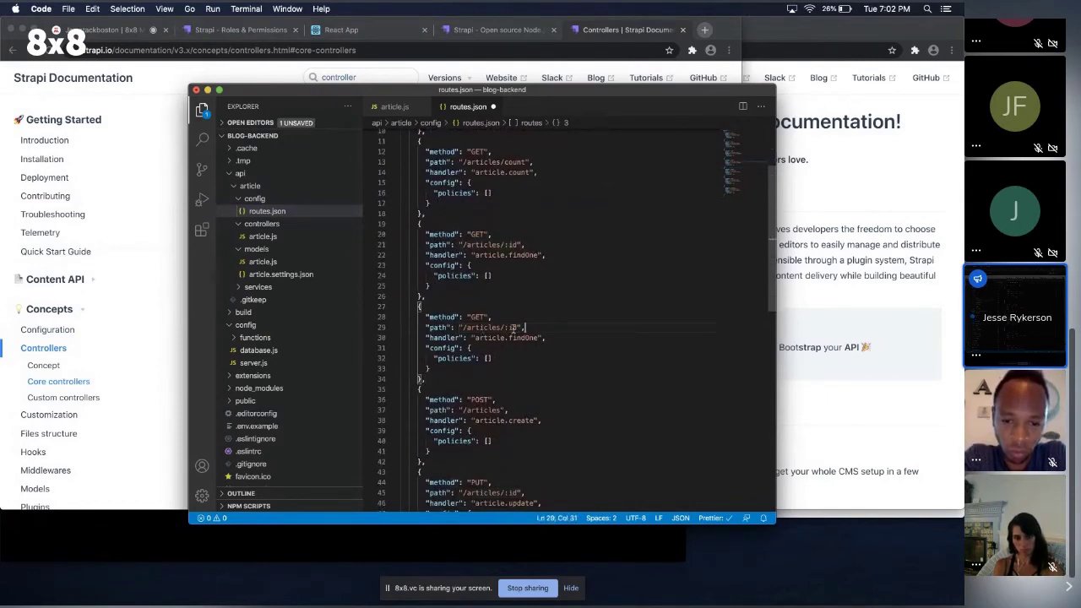
{"action": "left_click", "coordinate": [518, 327]}
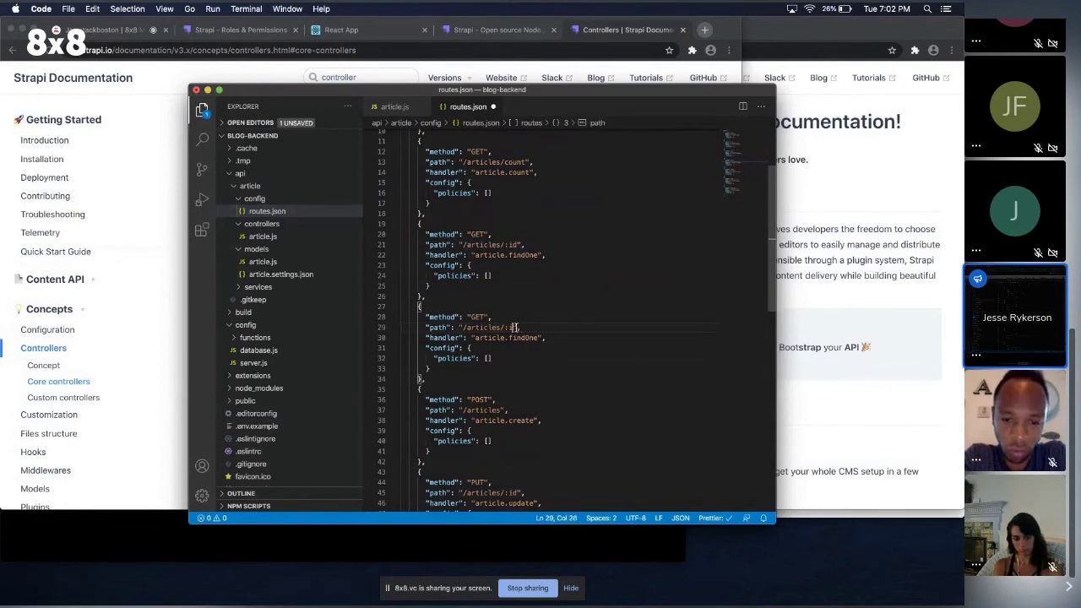
{"action": "type", "text": "slug"}
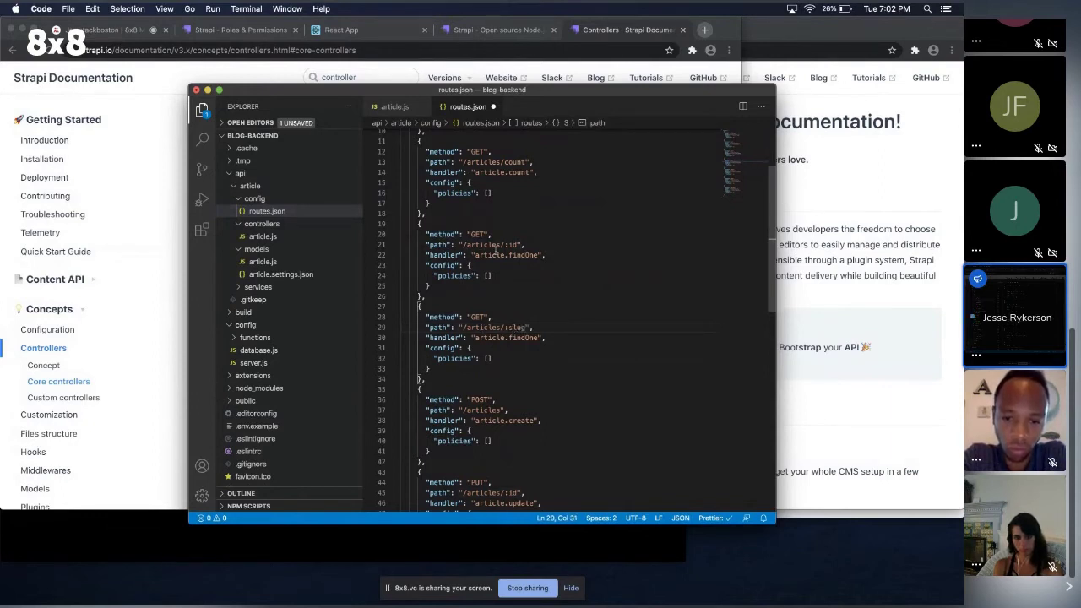
{"action": "left_click", "coordinate": [506, 326]}
{"action": "type", "text": "a"}
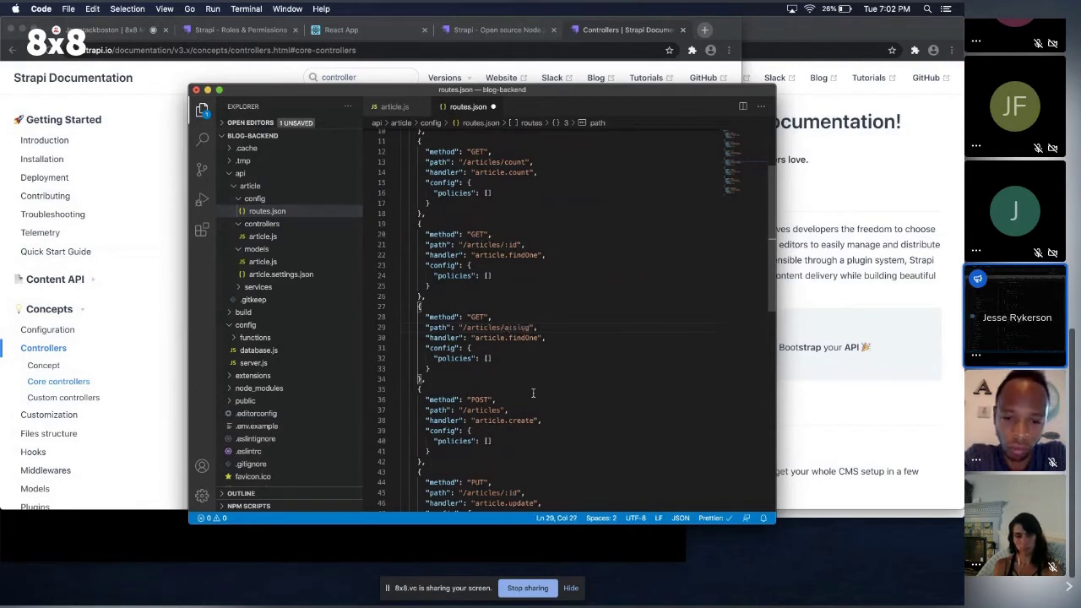
{"action": "key", "text": "BackSpace"}
{"action": "type", "text": "slug/"}
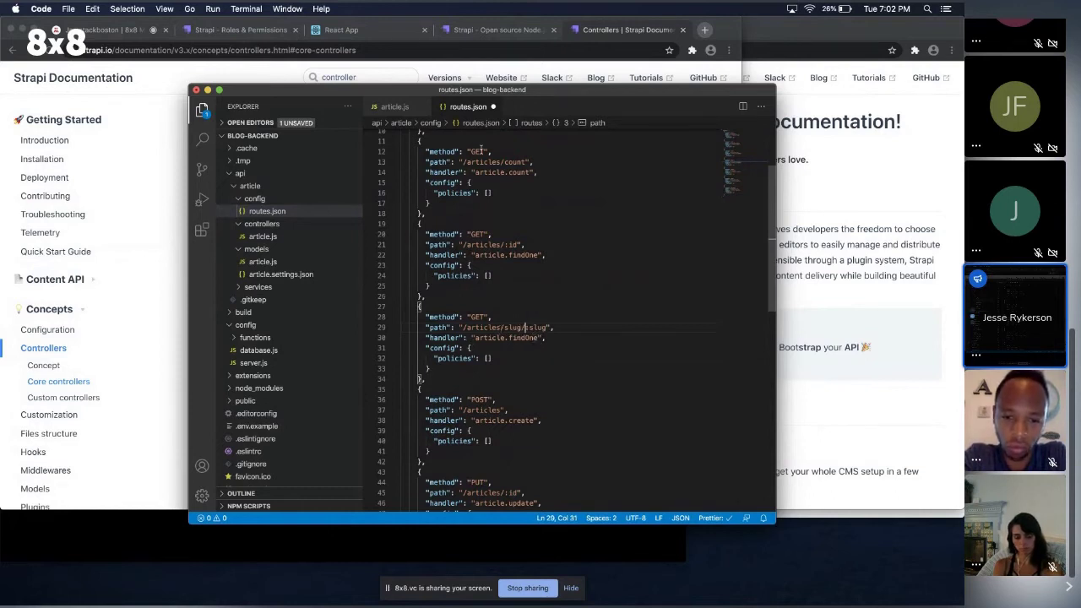
Set the new route's handler to article.findBySlug and save routes.json.
{"action": "left_click", "coordinate": [391, 107]}
{"action": "double_click", "coordinate": [454, 227]}
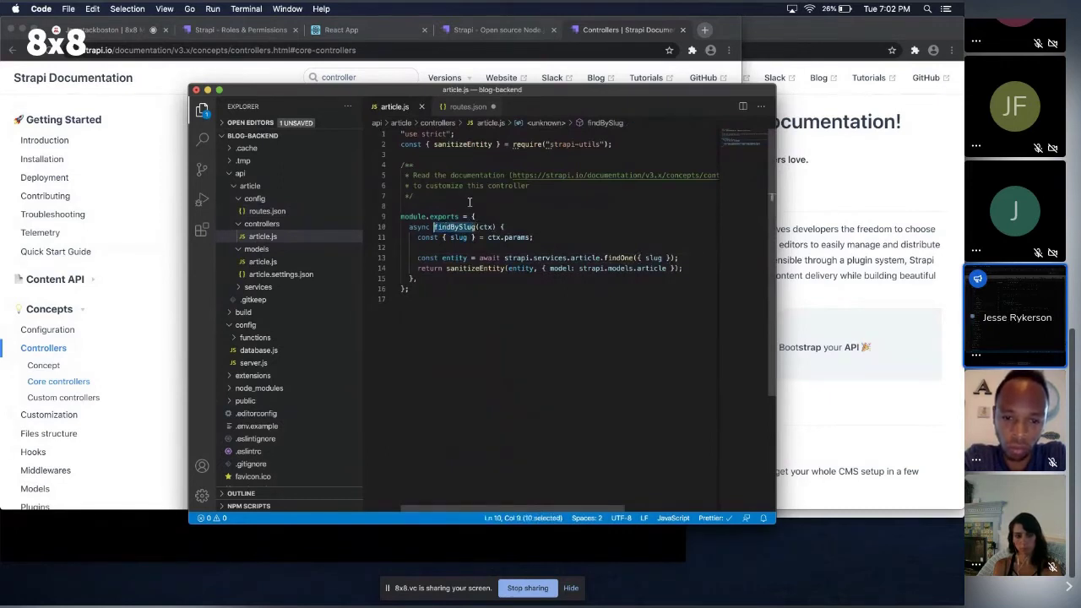
{"action": "left_click", "coordinate": [461, 107]}
{"action": "double_click", "coordinate": [496, 338]}
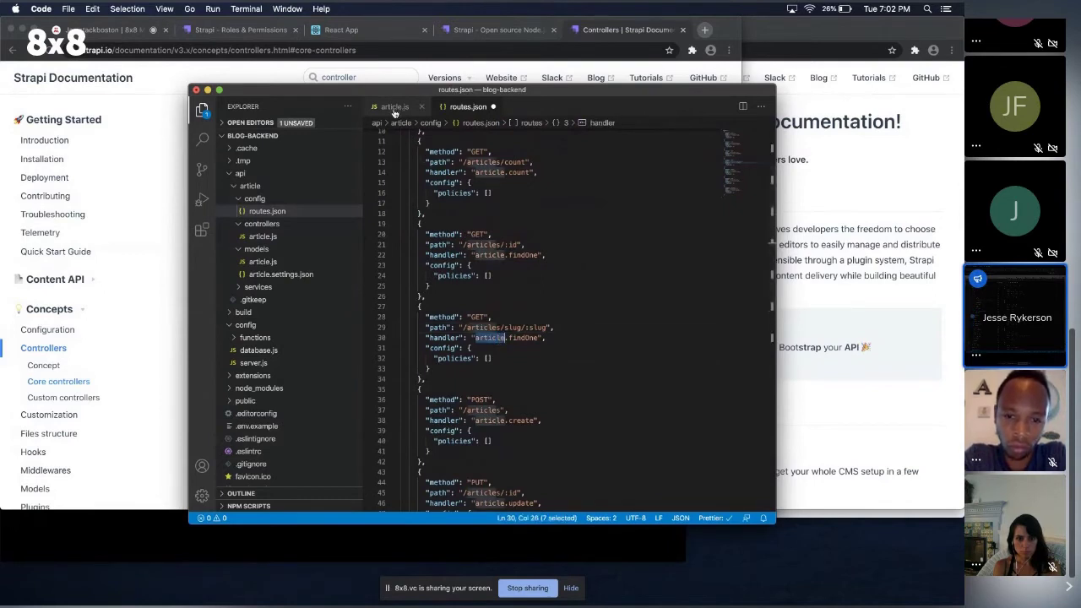
{"action": "double_click", "coordinate": [520, 338]}
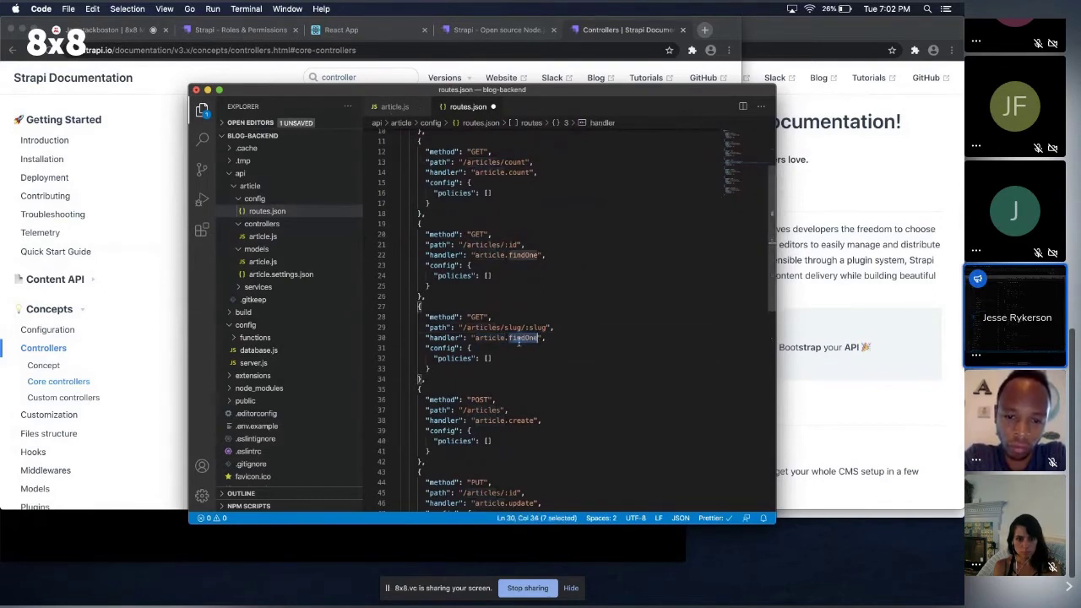
{"action": "type", "text": "findBySlug"}
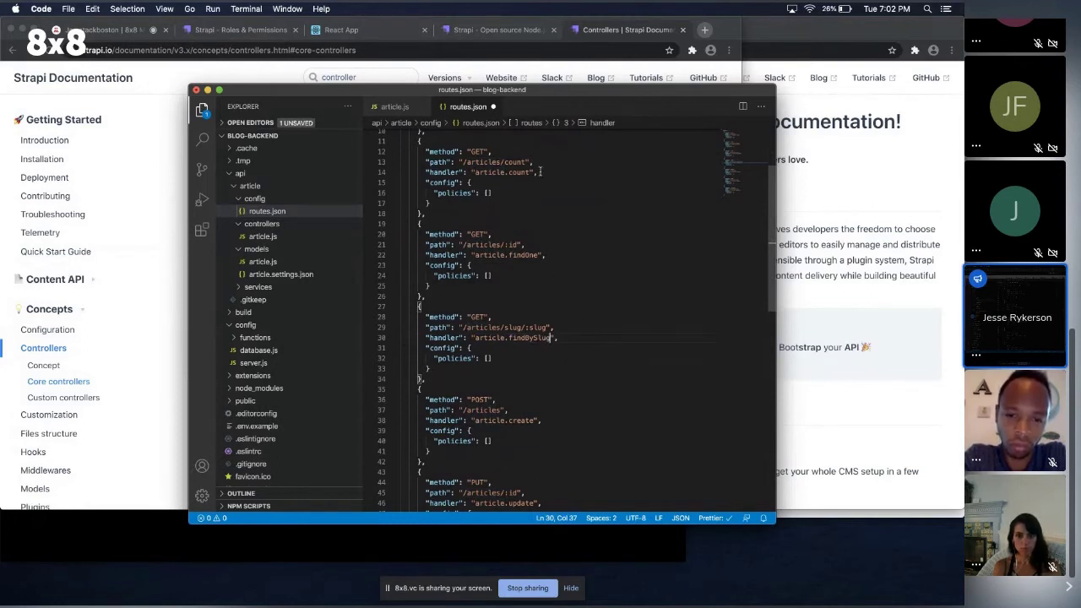
{"action": "key", "text": "super+s"}
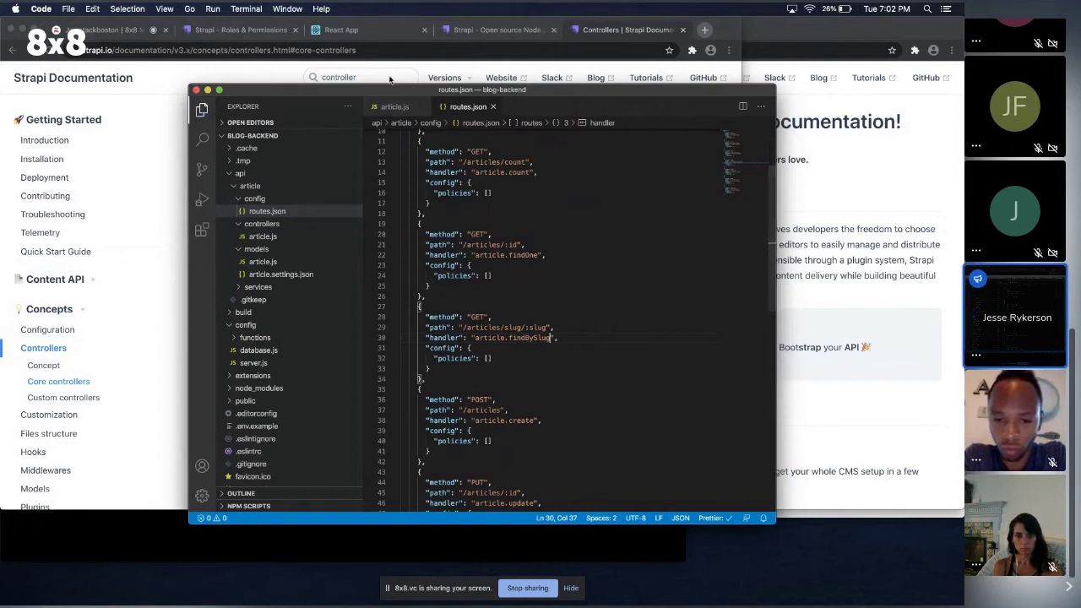
{"action": "left_click", "coordinate": [270, 33]}
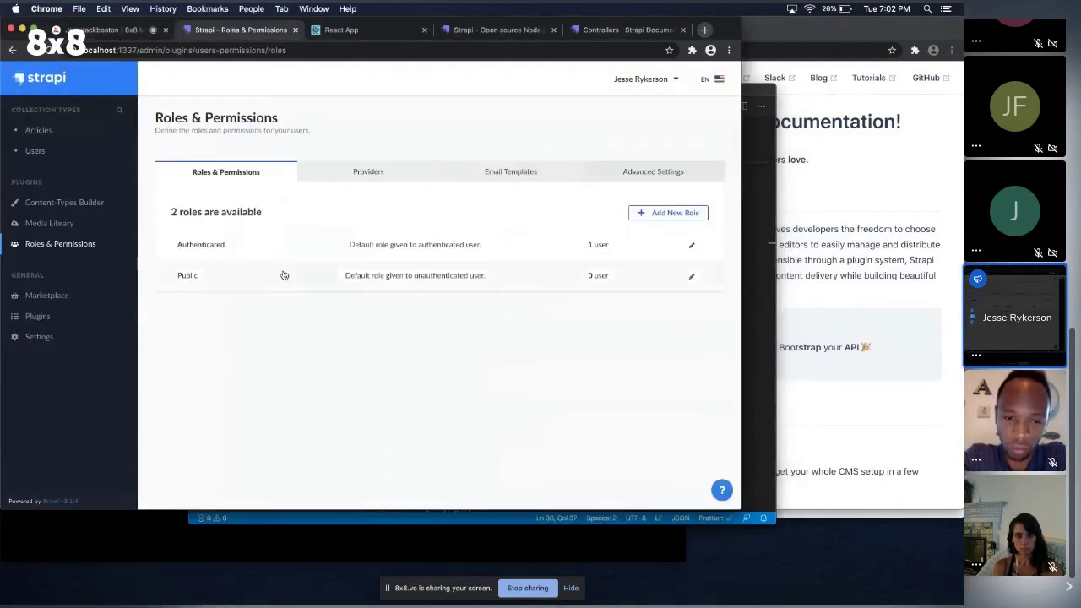
Allow the Public role the Article findbyslug action and save the role.
{"action": "left_click", "coordinate": [694, 279]}
{"action": "scroll", "coordinate": [263, 294], "scroll_direction": "down", "scroll_amount": 2}
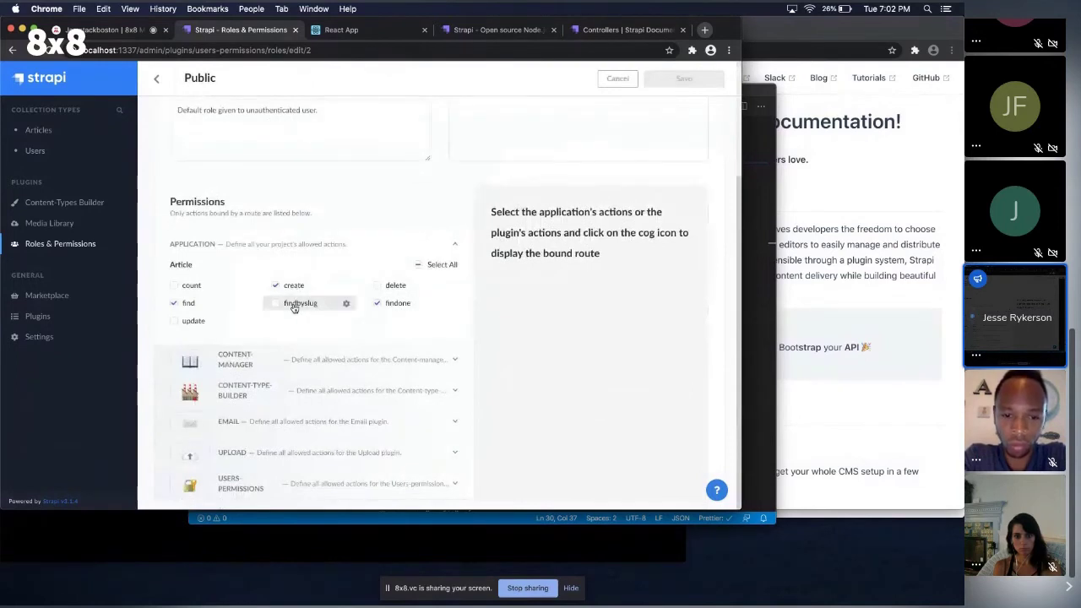
{"action": "left_click", "coordinate": [294, 305]}
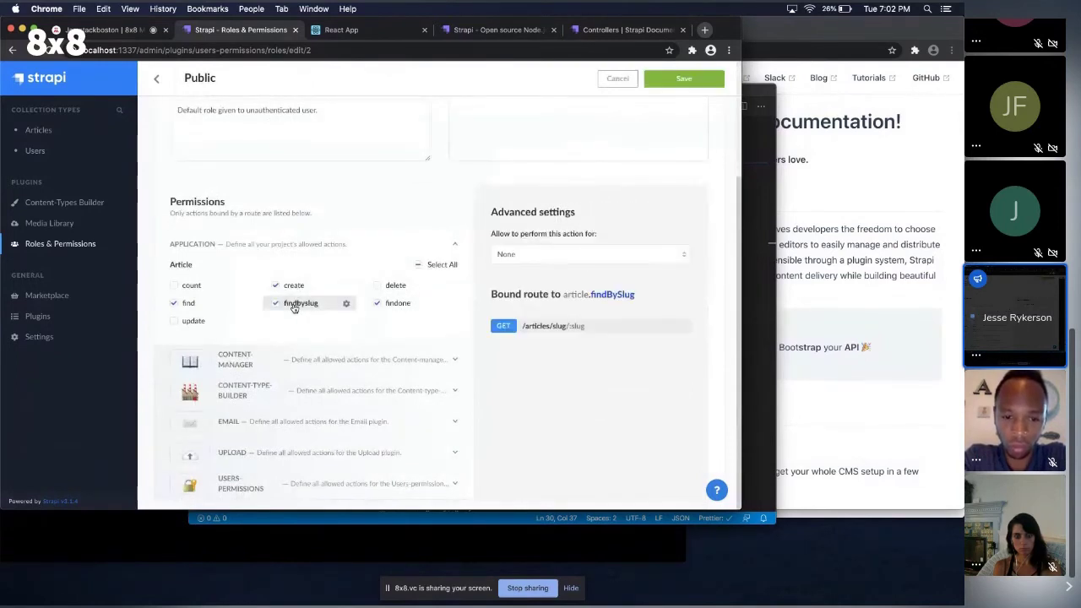
{"action": "left_click", "coordinate": [697, 80]}
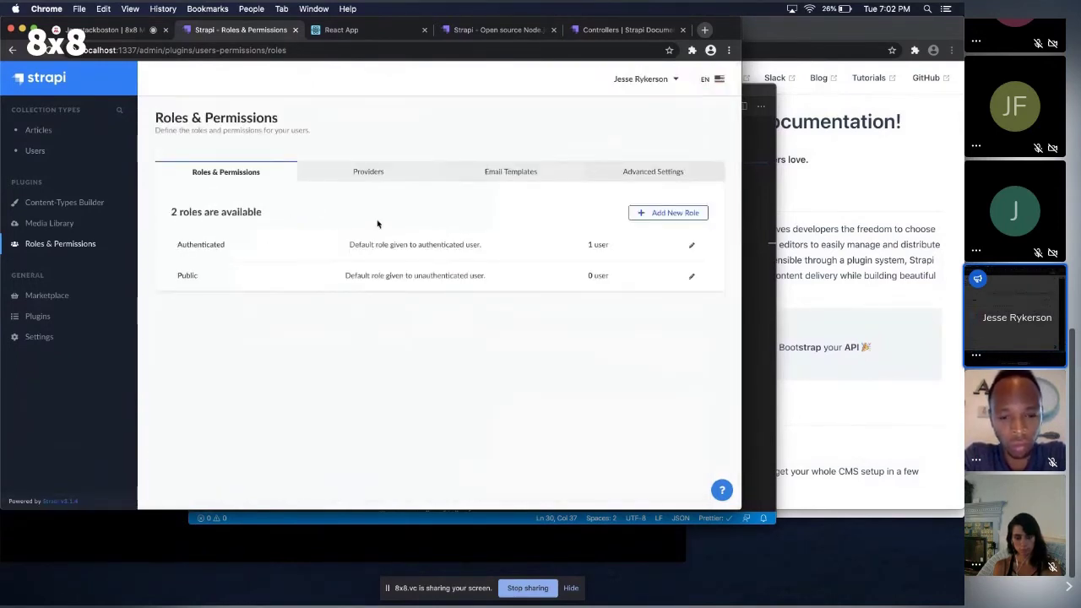
Grant the Authenticated role findbyslug on Article, save it, and return to the React blog.
{"action": "left_click", "coordinate": [687, 247]}
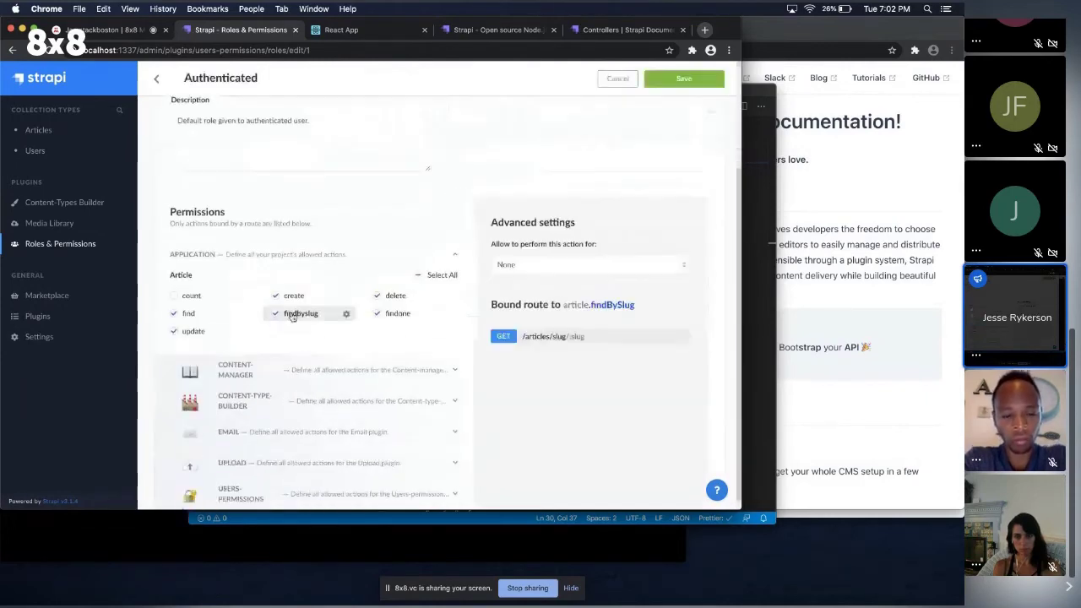
{"action": "scroll", "coordinate": [651, 212], "scroll_direction": "up", "scroll_amount": 5}
{"action": "left_click", "coordinate": [676, 123]}
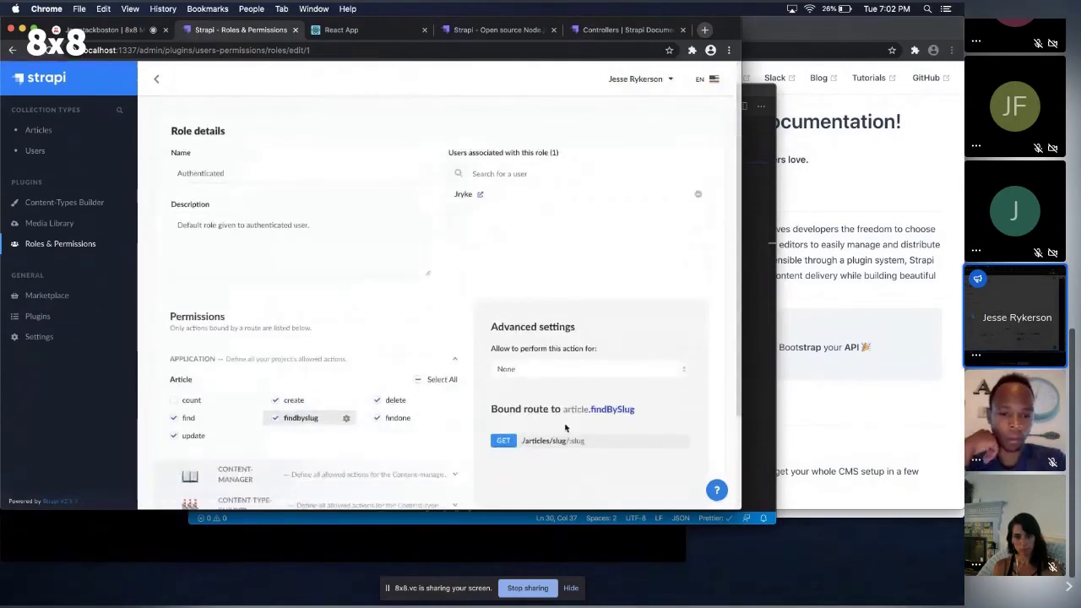
{"action": "scroll", "coordinate": [565, 428], "scroll_direction": "down", "scroll_amount": 2}
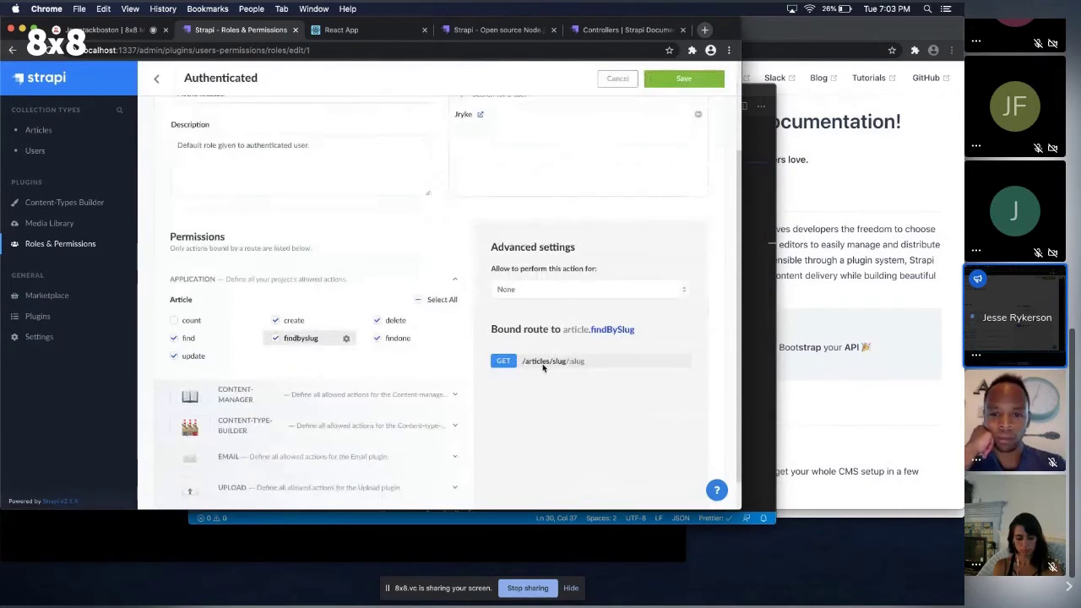
{"action": "left_click", "coordinate": [683, 78]}
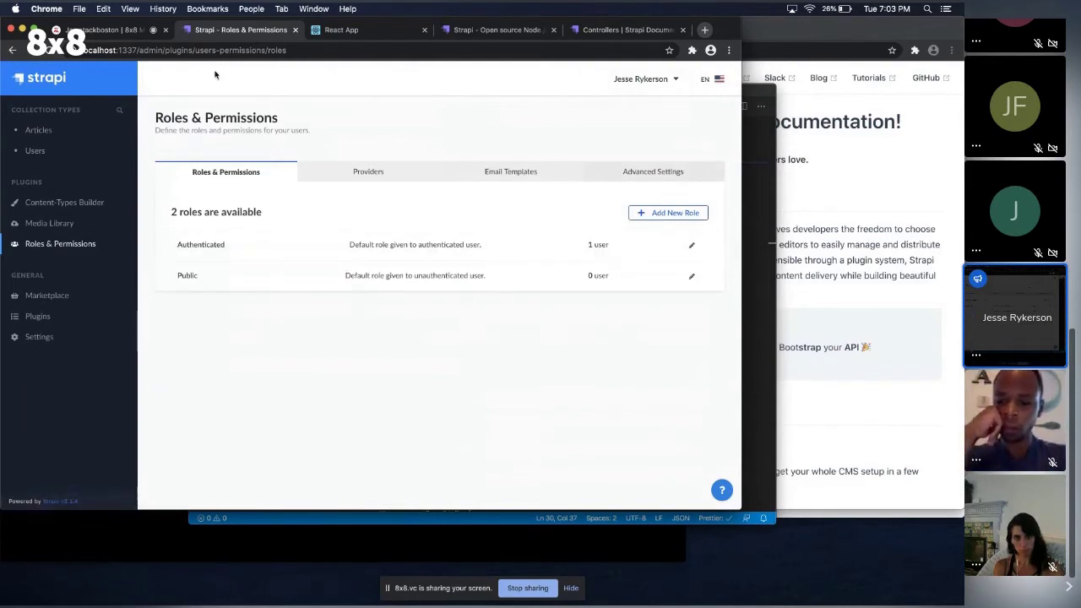
{"action": "left_click", "coordinate": [353, 31]}
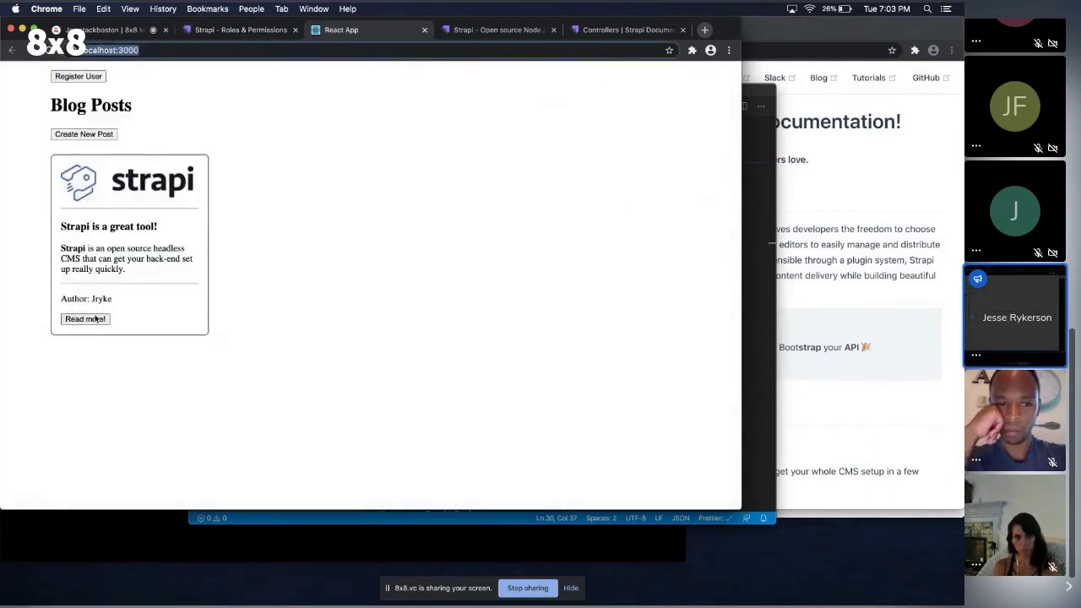
Open the 'Strapi is a great tool!' article and check its slug in the address bar.
{"action": "left_click", "coordinate": [85, 319]}
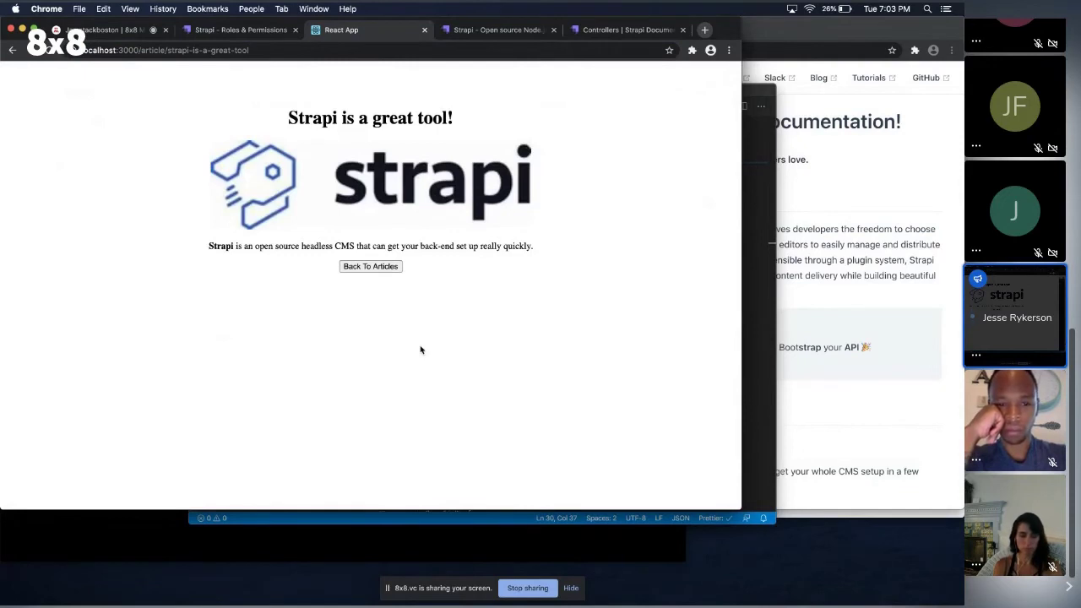
{"action": "left_click_drag", "start_coordinate": [276, 49], "coordinate": [165, 49]}
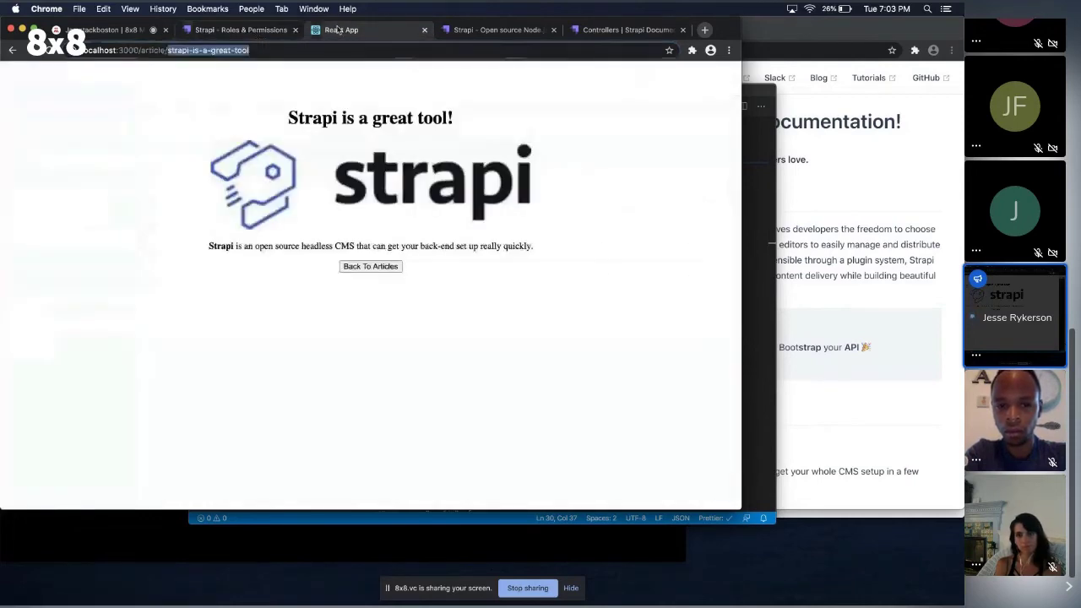
{"action": "key", "text": "super+Tab"}
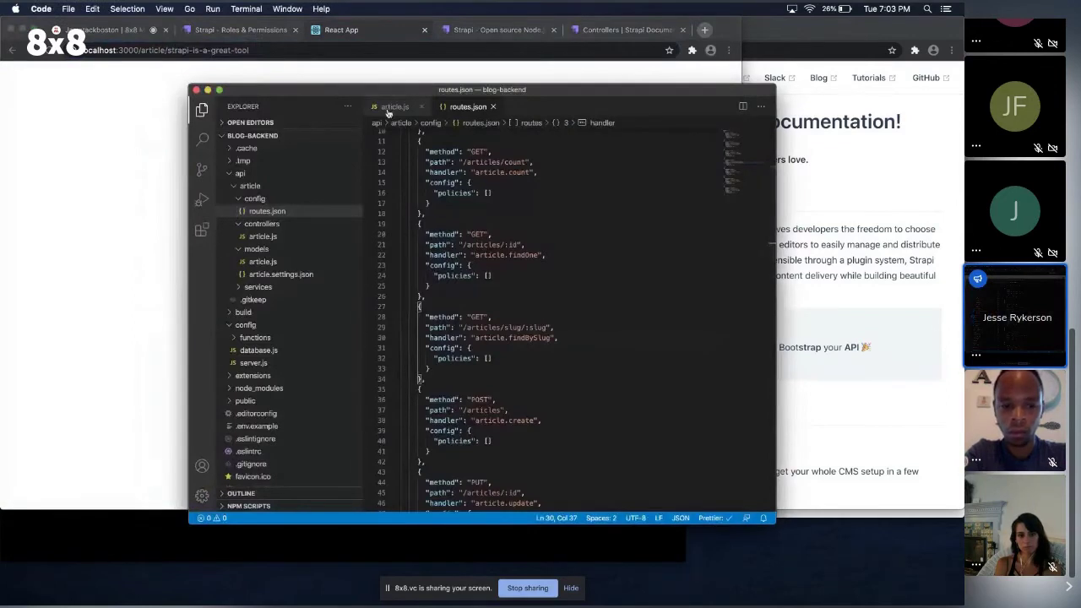
{"action": "left_click", "coordinate": [391, 107]}
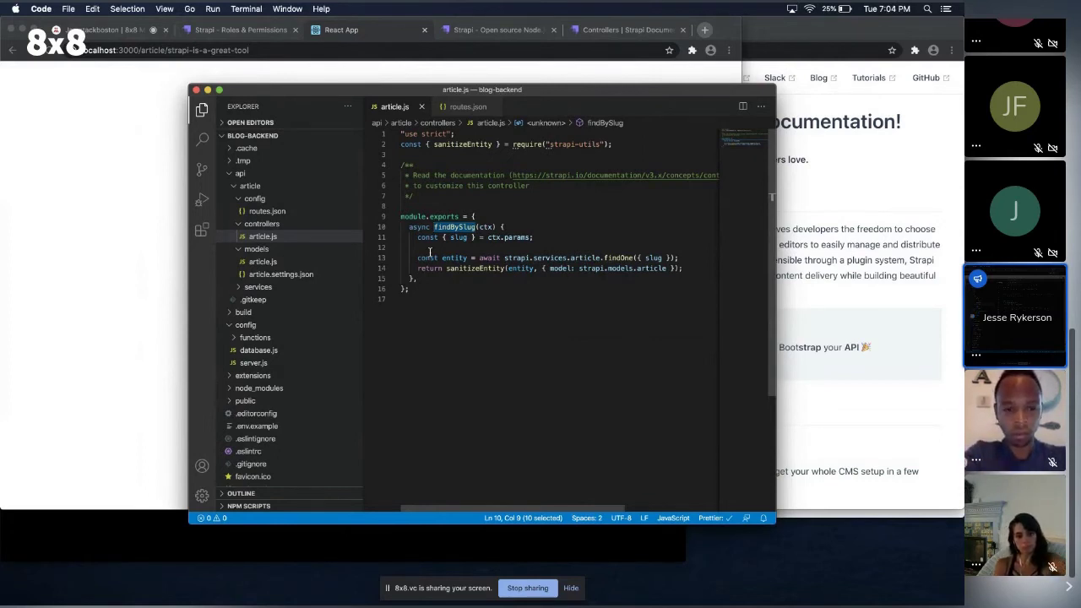
{"action": "left_click", "coordinate": [148, 133]}
{"action": "key", "text": "super+Tab"}
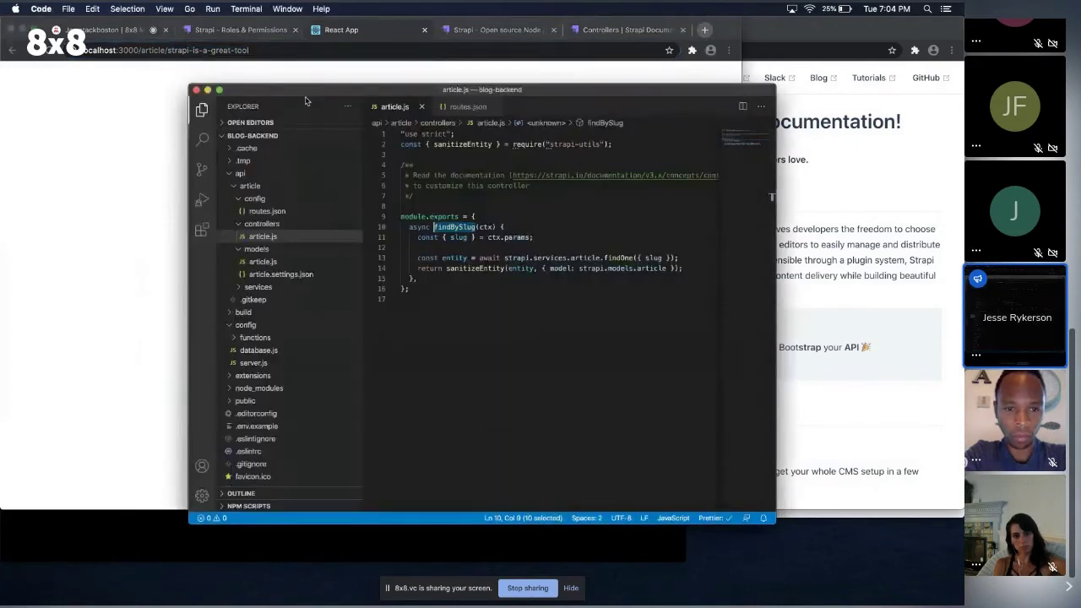
{"action": "left_click", "coordinate": [336, 30]}
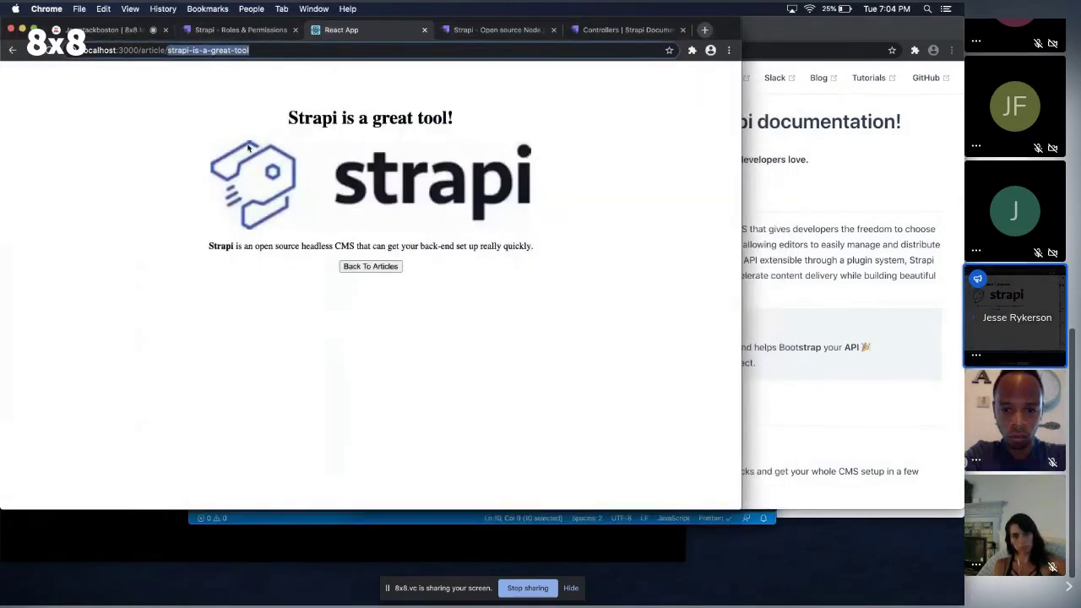
Go back to Blog Posts, open the Create New Post form, then bring Terminal forward.
{"action": "left_click", "coordinate": [14, 51]}
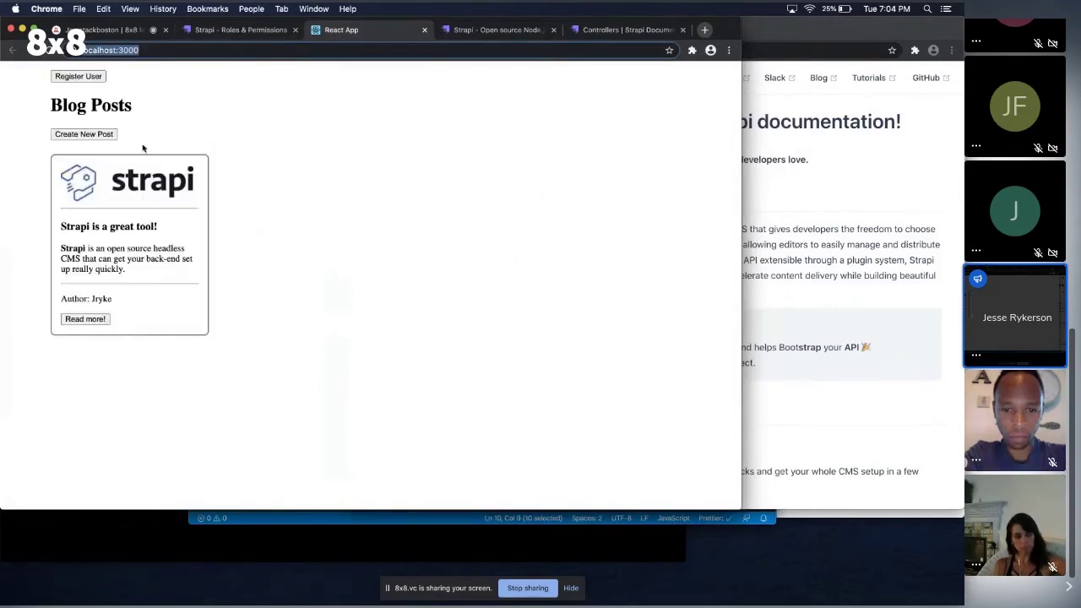
{"action": "left_click", "coordinate": [101, 135]}
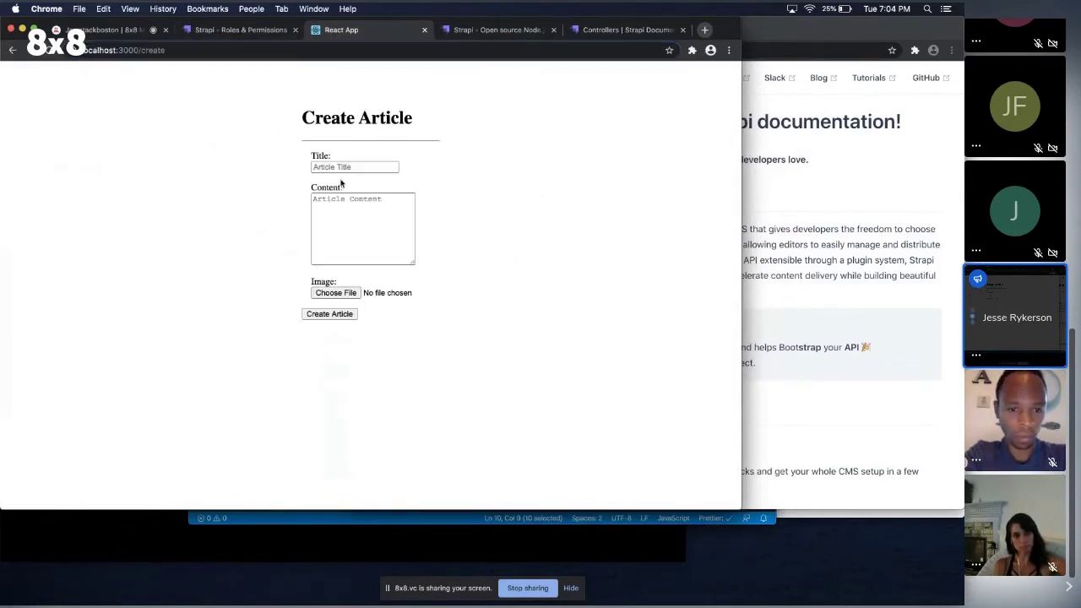
{"action": "left_click", "coordinate": [358, 167]}
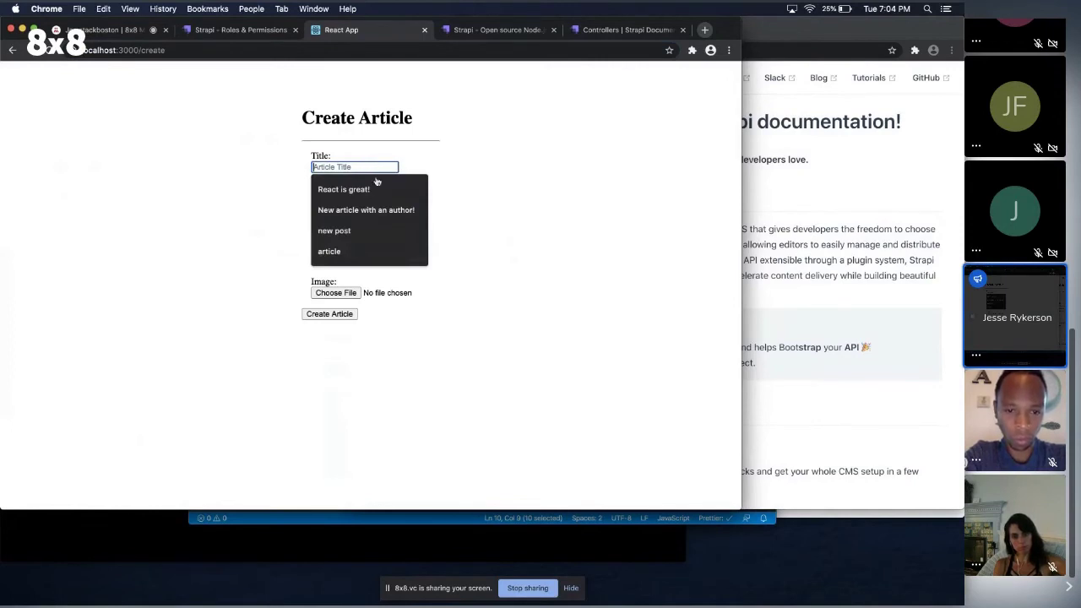
{"action": "key", "text": "super+Tab"}
{"action": "key", "text": "Tab"}
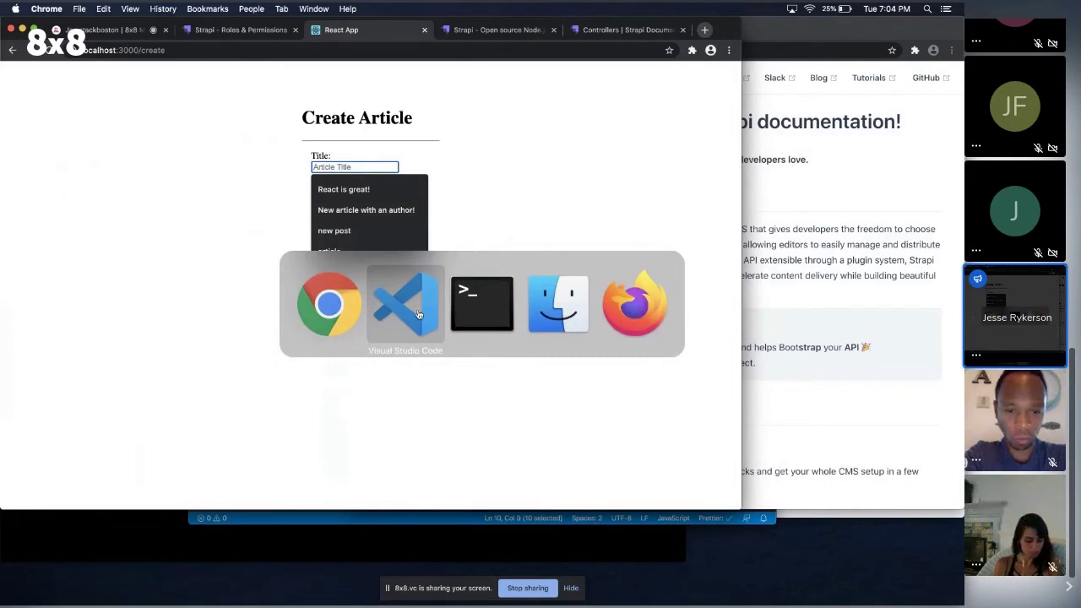
{"action": "left_click", "coordinate": [481, 304]}
Open the Strapi-Presentation project in VS Code with 'code .' and review src/CreateArticle.js's handleSubmit code.
{"action": "type", "text": "cl"}
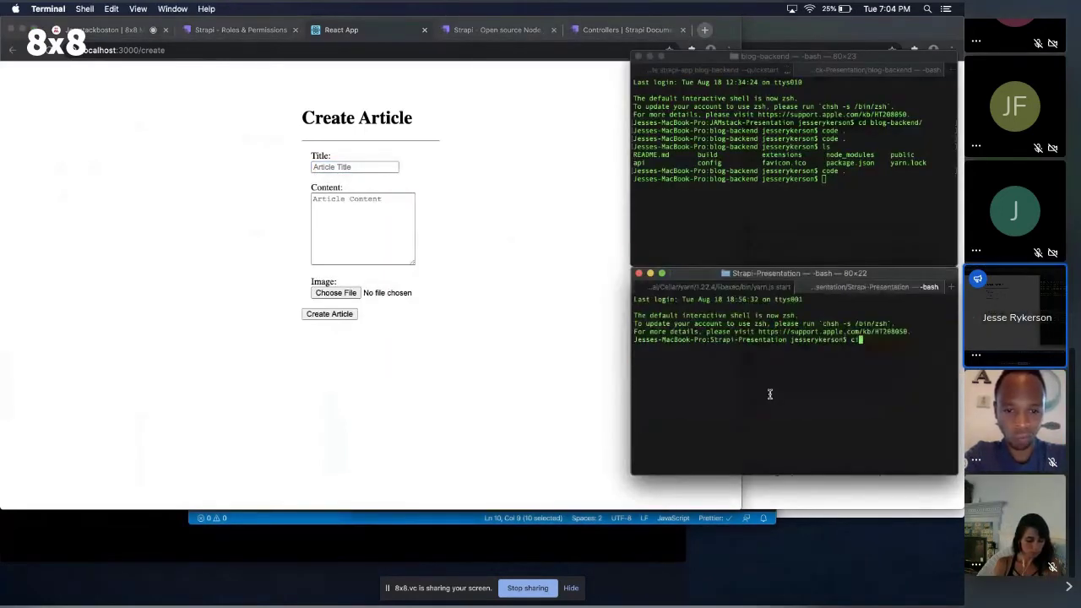
{"action": "type", "text": "ode ."}
{"action": "key", "text": "Return"}
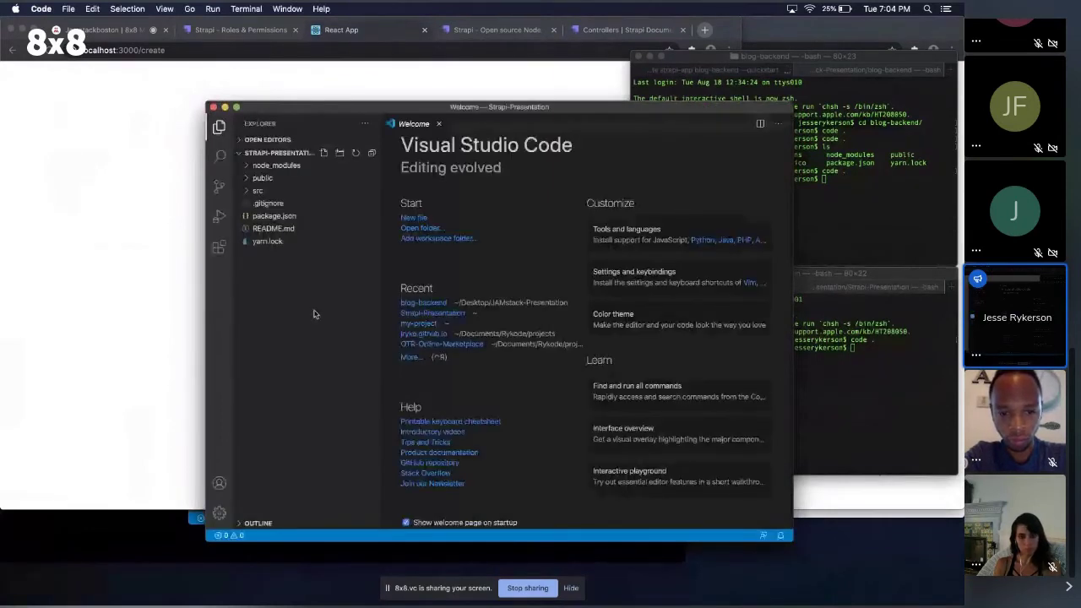
{"action": "left_click", "coordinate": [256, 190]}
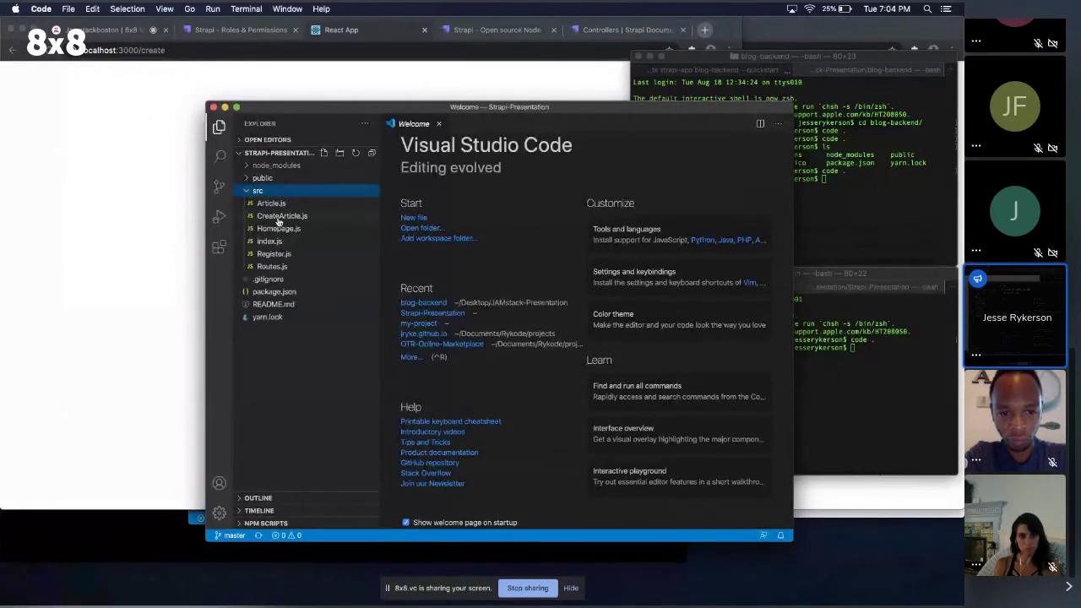
{"action": "left_click", "coordinate": [279, 217]}
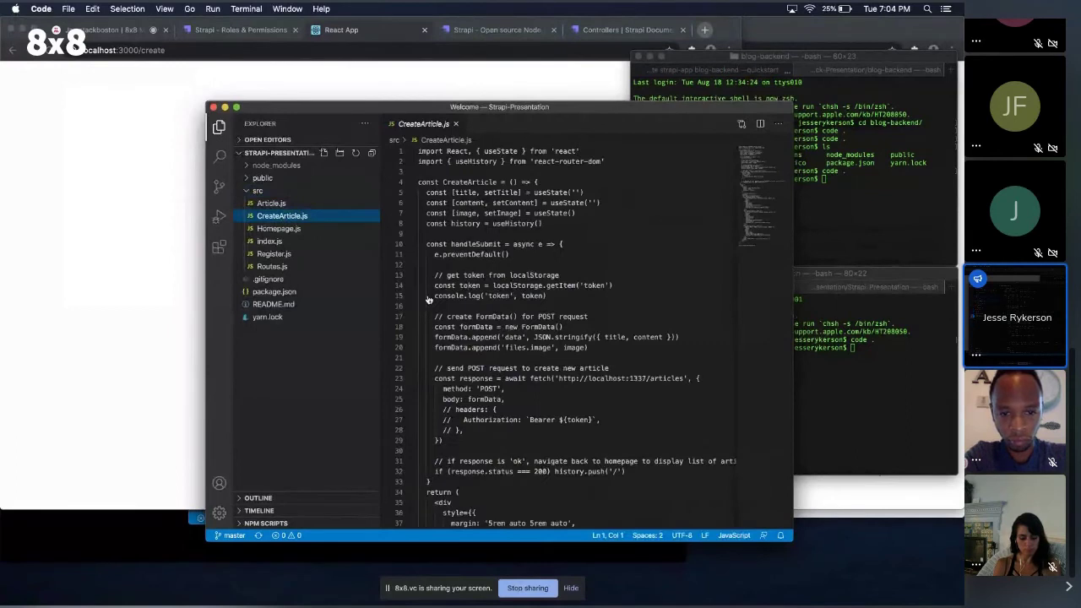
{"action": "left_click", "coordinate": [600, 194]}
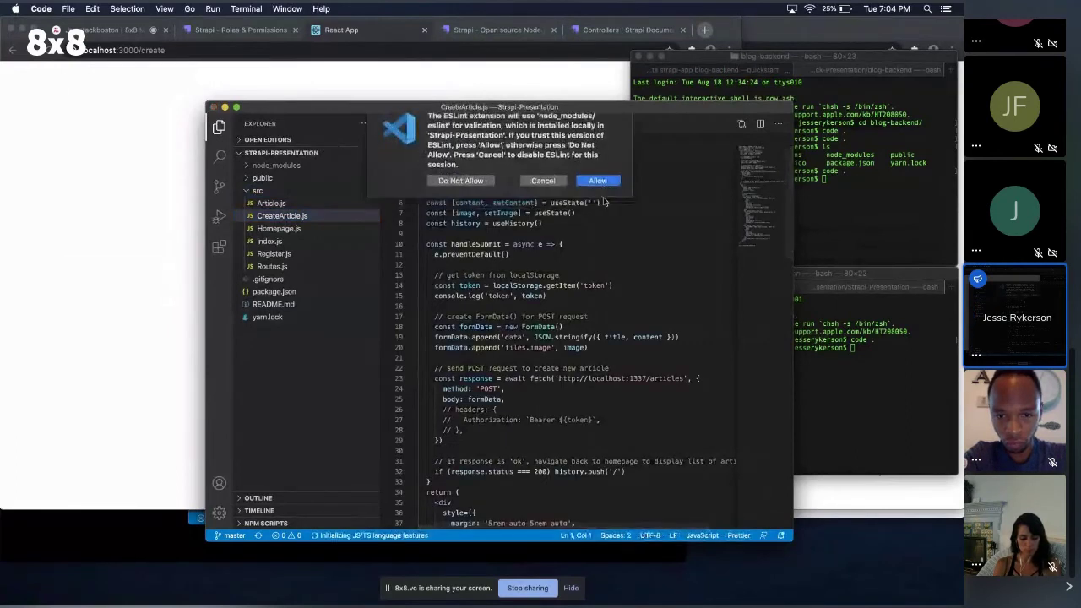
{"action": "scroll", "coordinate": [608, 363], "scroll_direction": "down", "scroll_amount": 2}
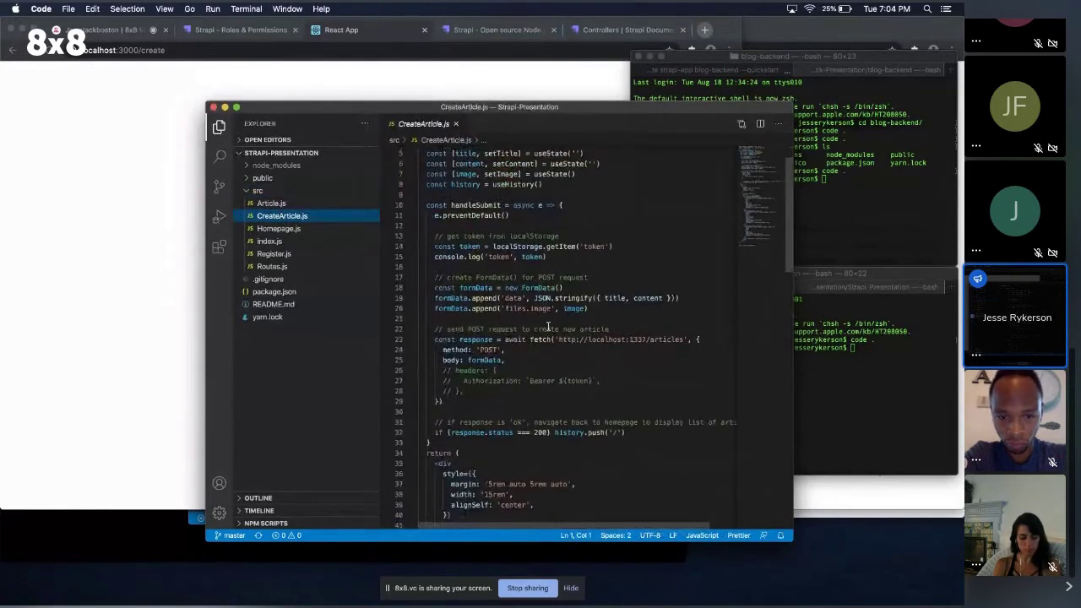
{"action": "scroll", "coordinate": [551, 250], "scroll_direction": "down", "scroll_amount": 3}
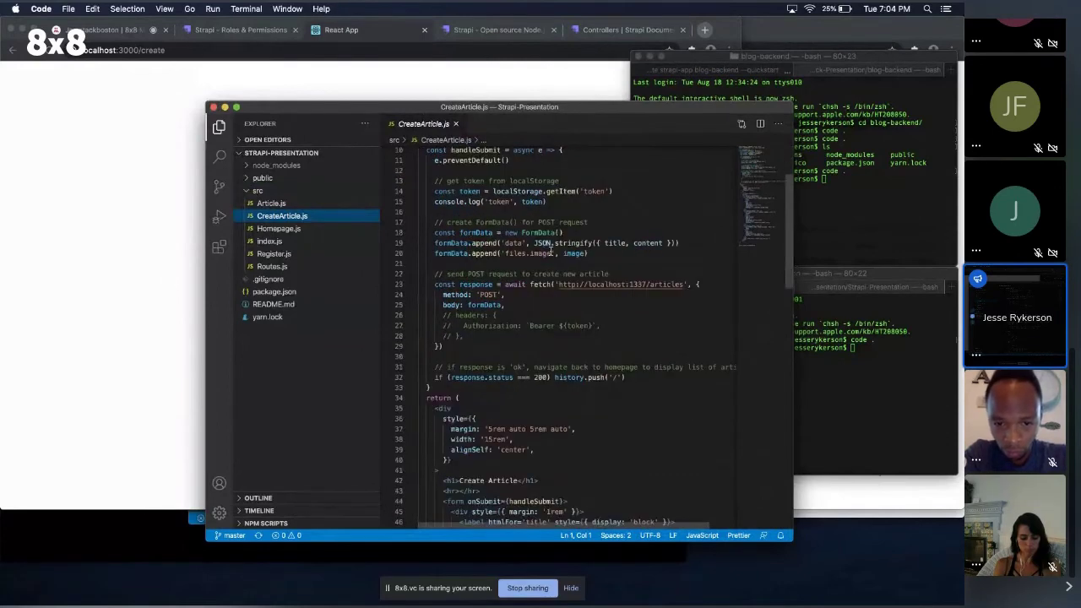